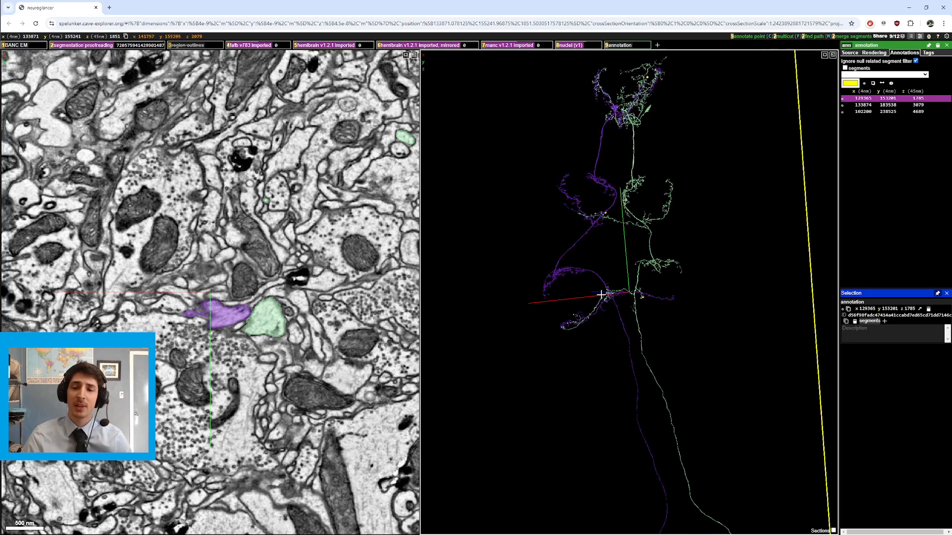
Step: Examine the purple and green neurons in the 3D view, jumping the cross-section to points on them while rotating and zooming
right_click(632, 296)
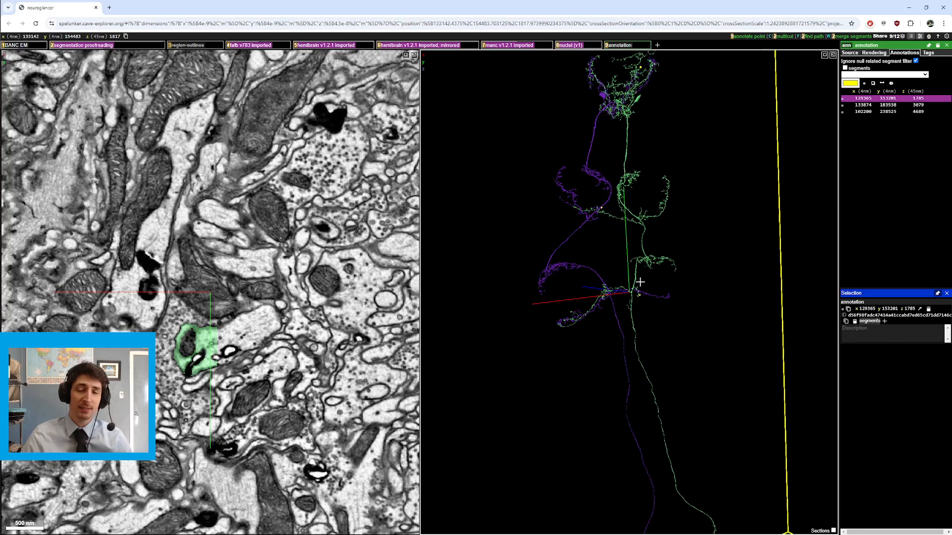
right_click(643, 213)
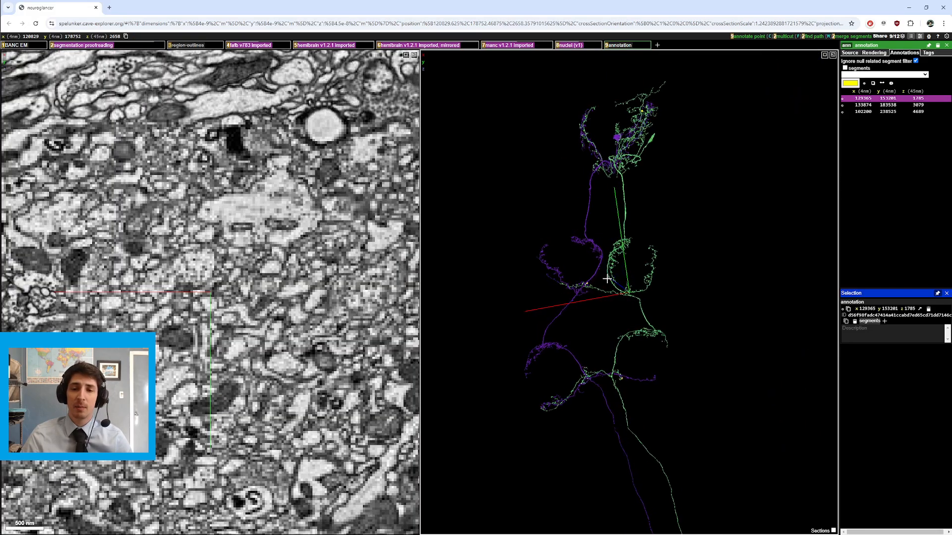
scroll(583, 283, "up", 5)
right_click(464, 249)
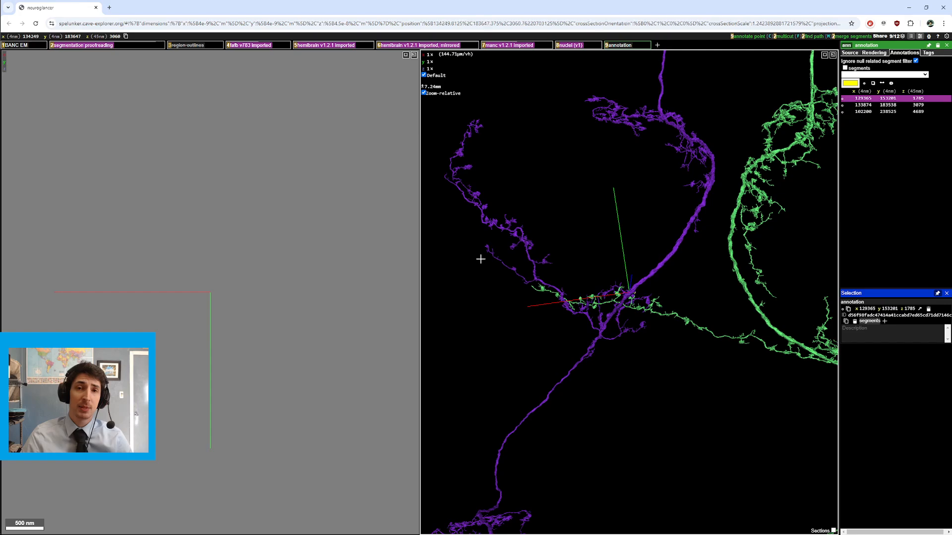
left_click_drag(576, 290, 647, 287)
scroll(604, 282, "down", 5)
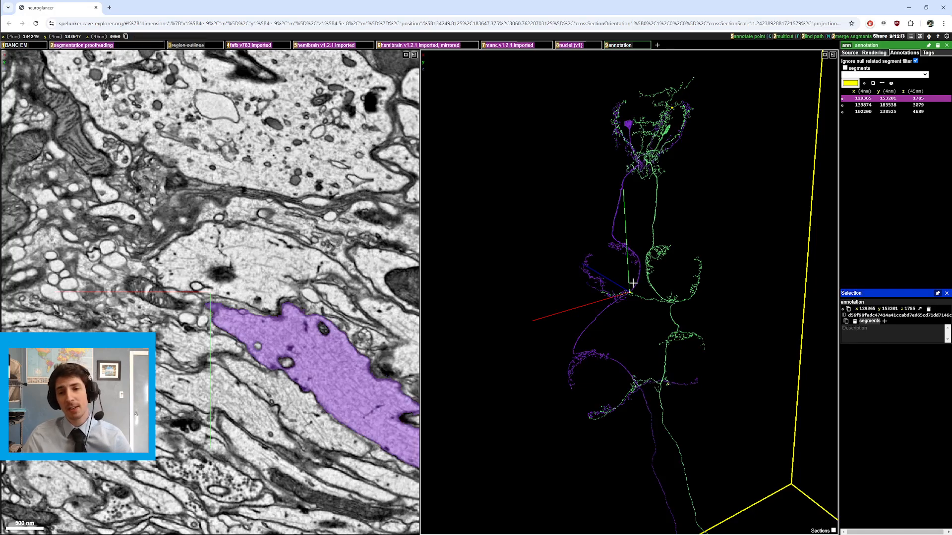
left_click_drag(633, 283, 647, 303)
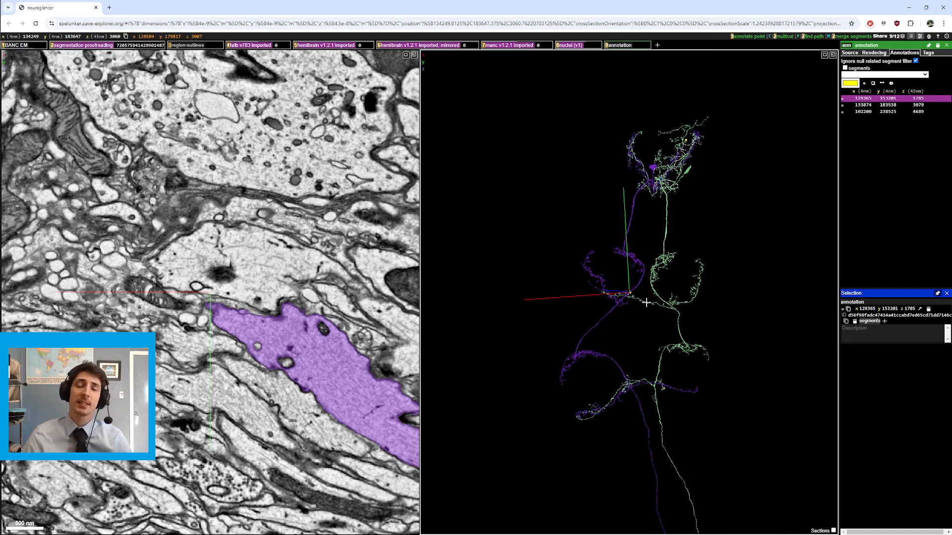
right_click(650, 276)
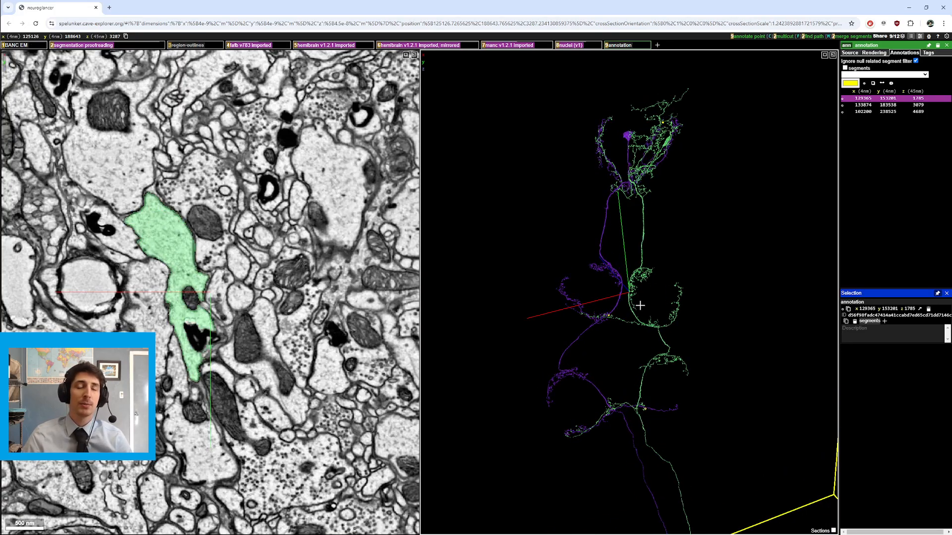
mouse_move(639, 300)
left_mouse_down()
mouse_move(656, 318)
mouse_move(654, 300)
mouse_move(641, 300)
left_mouse_up()
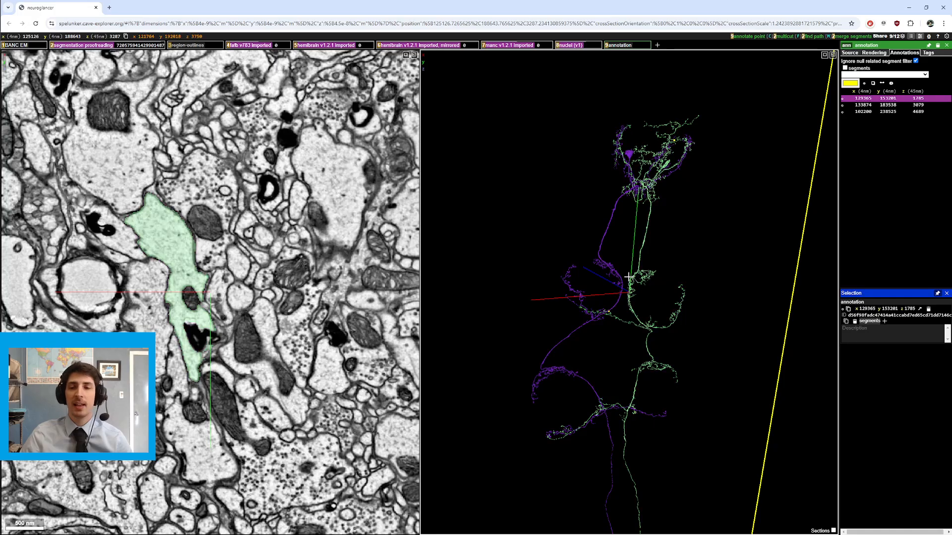
left_click_drag(628, 277, 644, 321)
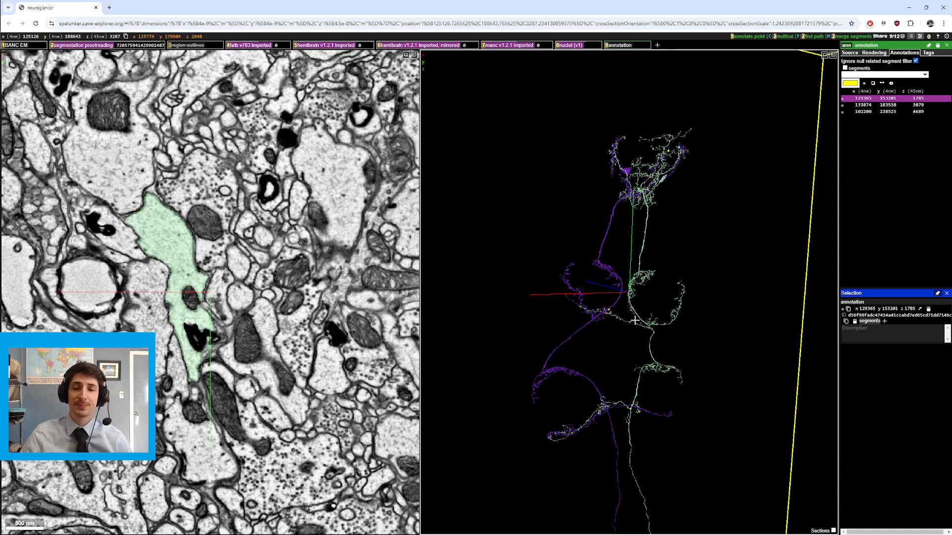
mouse_move(633, 320)
left_mouse_down()
mouse_move(644, 329)
mouse_move(608, 323)
mouse_move(636, 332)
left_mouse_up()
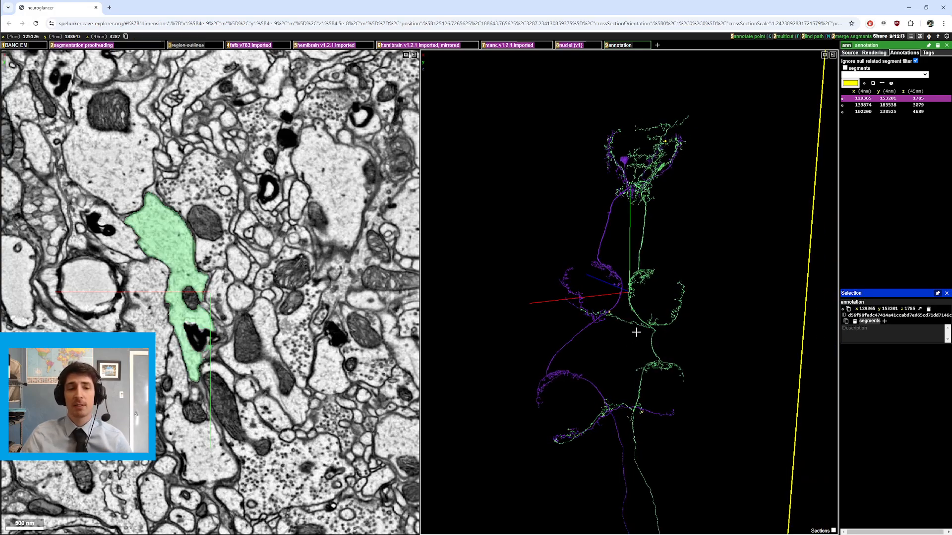
Step: Jump to the second annotation point, then step forward and back through the annotation list
right_click(893, 100)
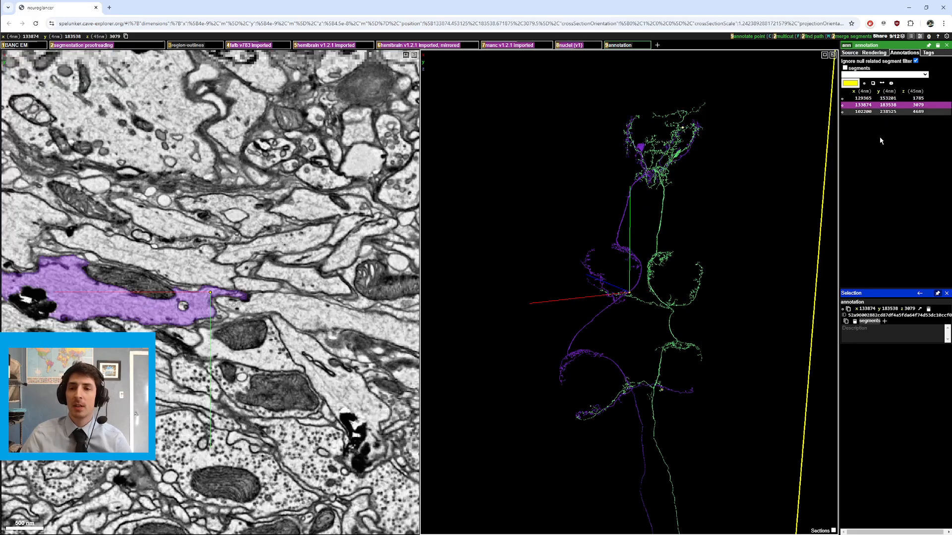
key("bracketright")
key("bracketright")
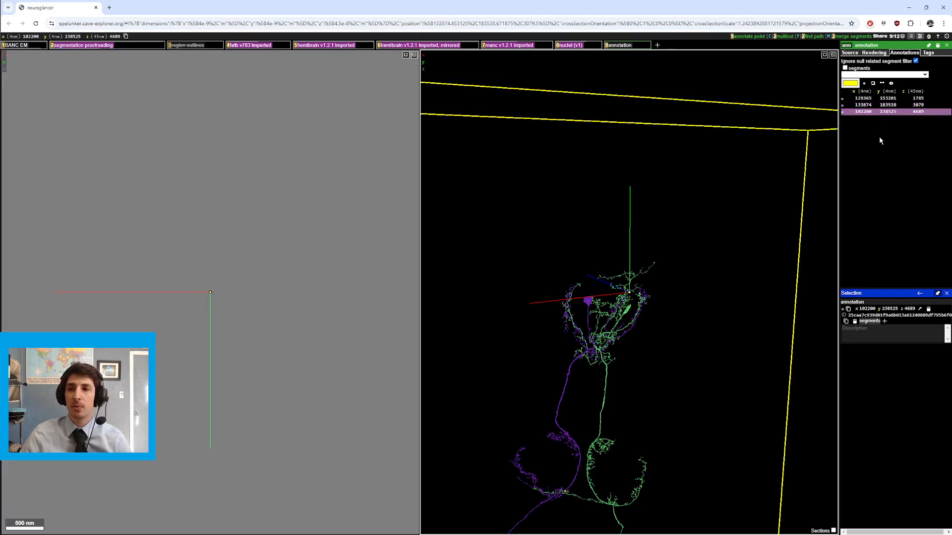
key("bracketleft")
key("bracketleft")
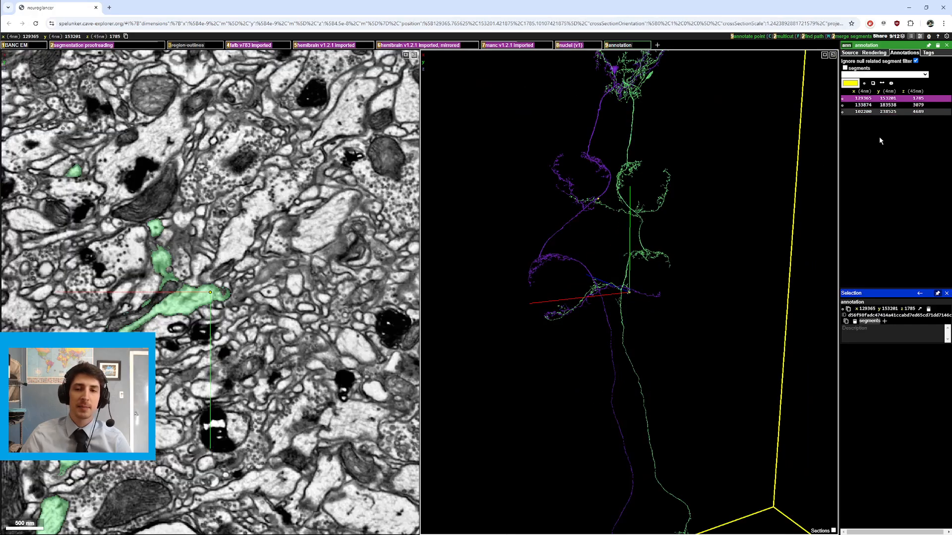
Step: Rotate the 3D view and move the cross-section to several points along the neurons' arbors
left_click_drag(703, 246, 642, 240)
right_click(621, 185)
right_click(647, 208)
left_click_drag(664, 305, 616, 347)
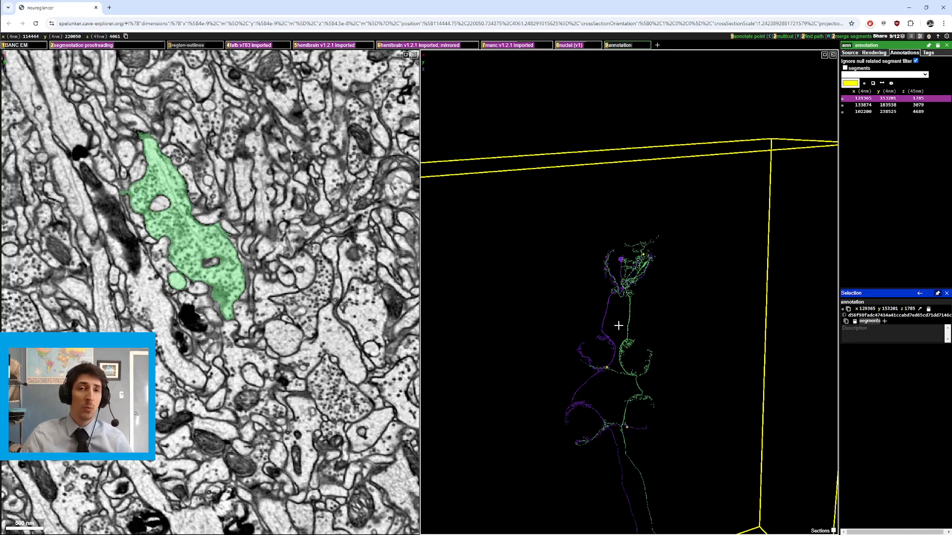
right_click(623, 290)
left_click_drag(623, 292, 595, 298)
scroll(616, 304, "up", 8, "ctrl")
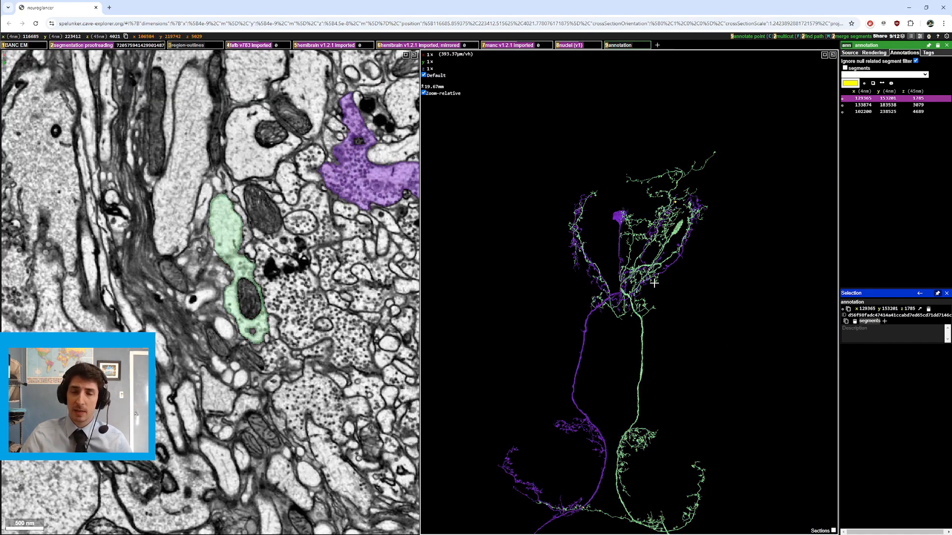
right_click(582, 346)
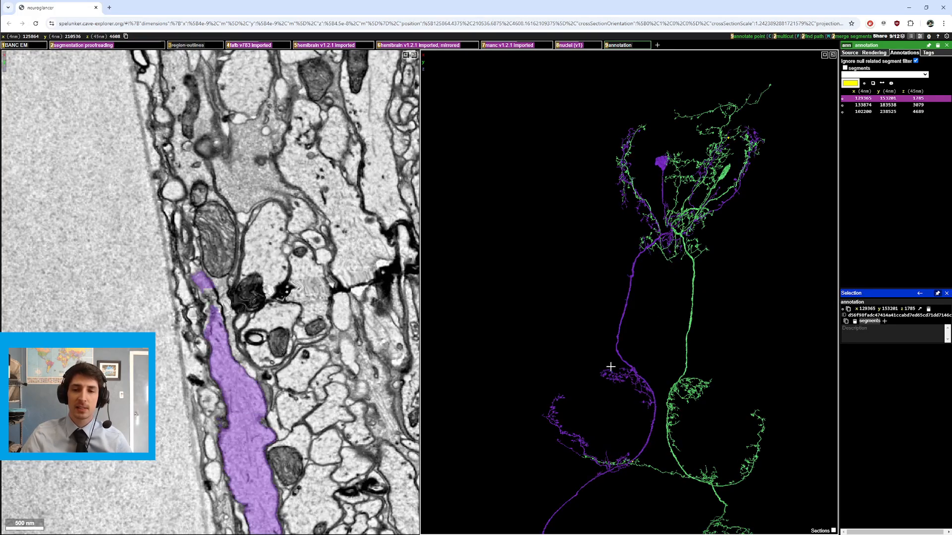
right_click(629, 294)
scroll(205, 223, "down", 3, "ctrl")
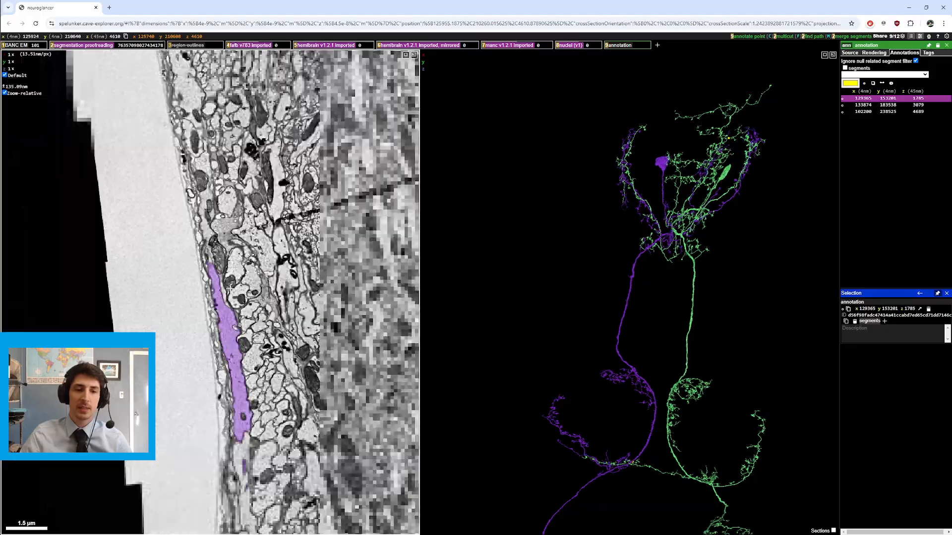
Step: Zoom and scroll through sections in the slice view to follow the purple neurite along the tissue edge
scroll(205, 223, "up", 2)
scroll(214, 248, "down", 3)
left_click_drag(252, 400, 259, 257)
scroll(204, 246, "down", 9)
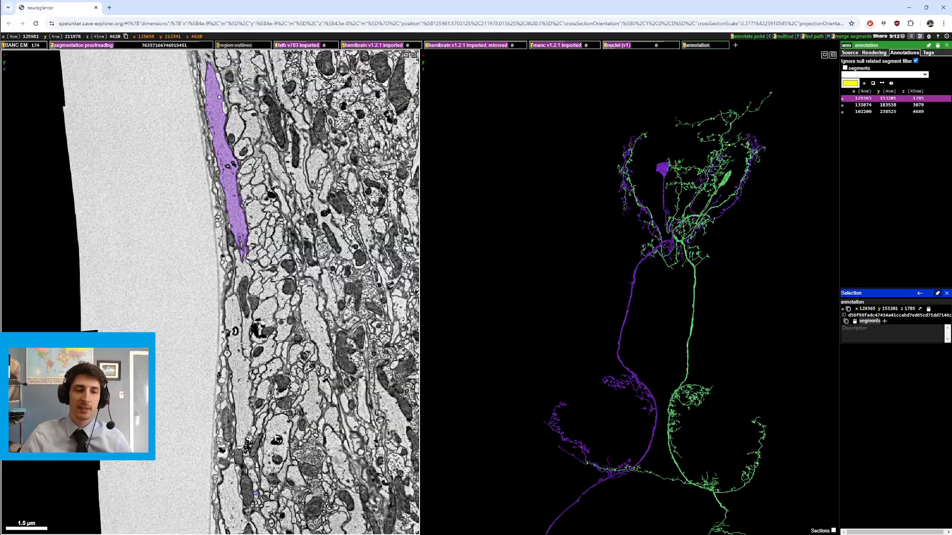
scroll(243, 300, "down", 2)
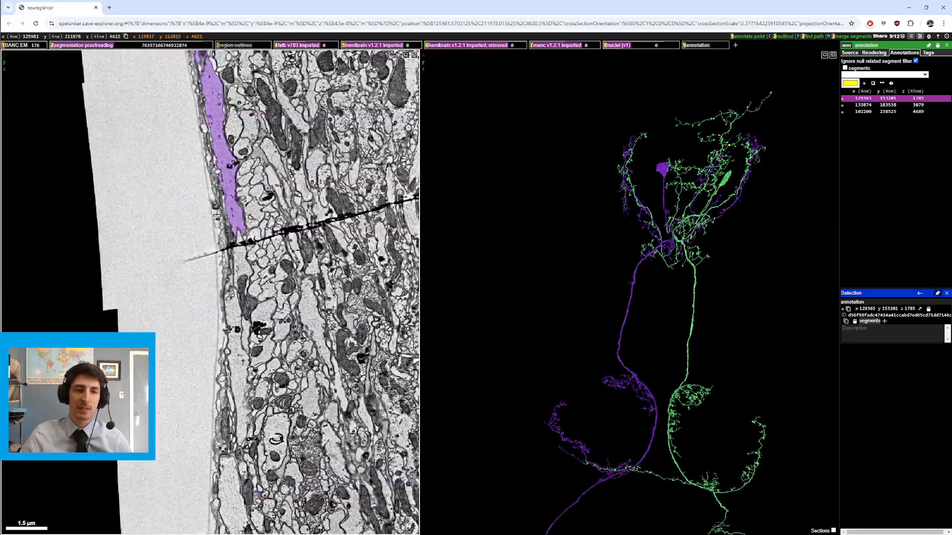
scroll(243, 300, "up", 2)
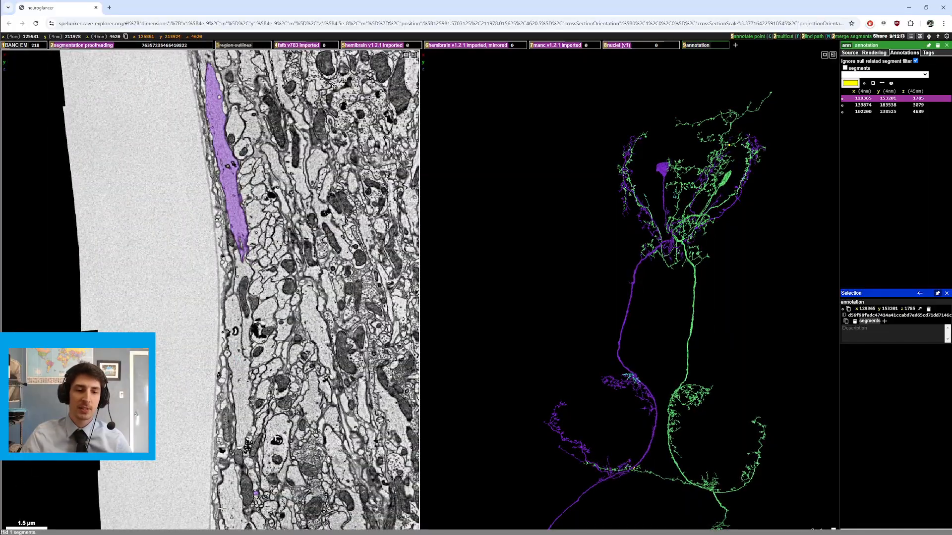
mouse_move(648, 325)
left_mouse_down()
mouse_move(701, 346)
mouse_move(684, 323)
mouse_move(701, 326)
mouse_move(686, 304)
mouse_move(731, 330)
mouse_move(646, 309)
left_mouse_up()
scroll(684, 323, "down", 5, "ctrl")
scroll(690, 302, "up", 3, "ctrl")
scroll(685, 304, "up", 1, "ctrl")
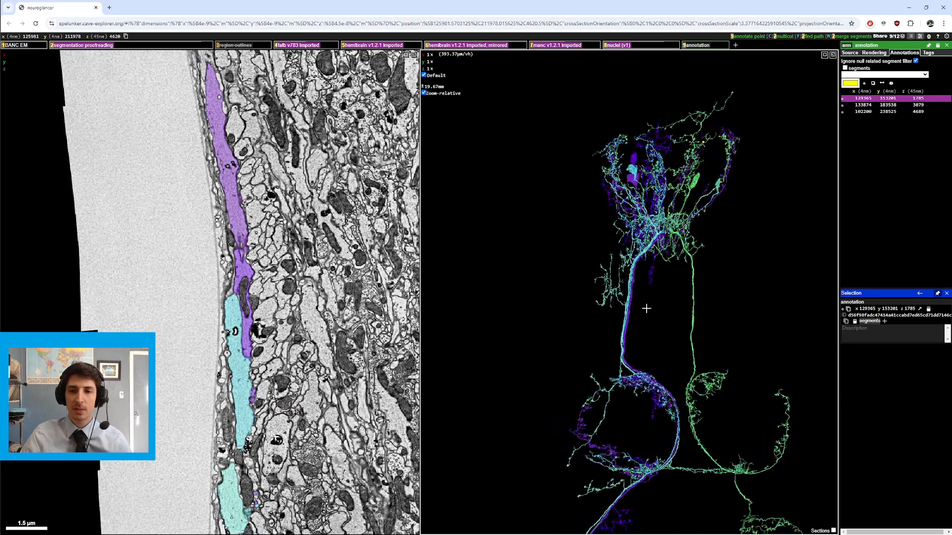
Step: Inspect the upper arbors and cell bodies of both neurons in 3D, zooming and rotating around them
double_click(614, 294)
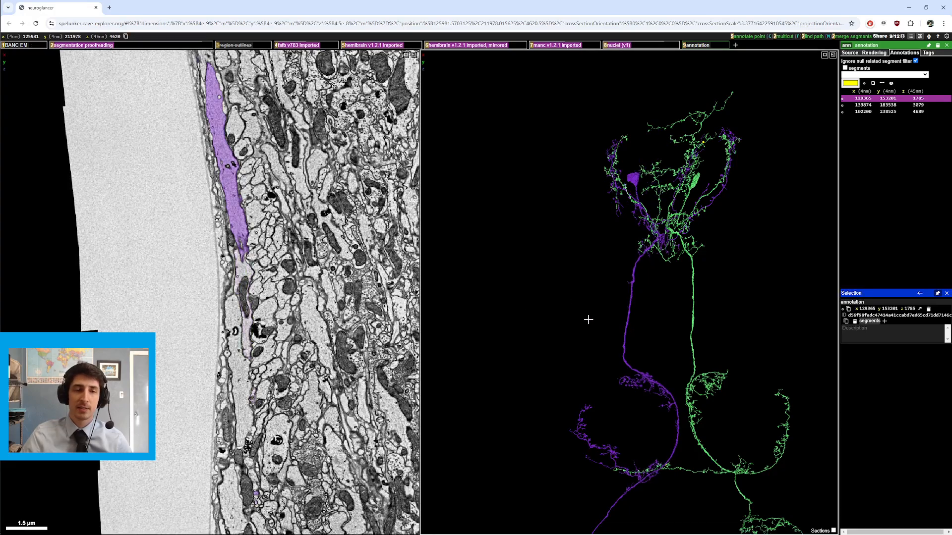
right_click(691, 267)
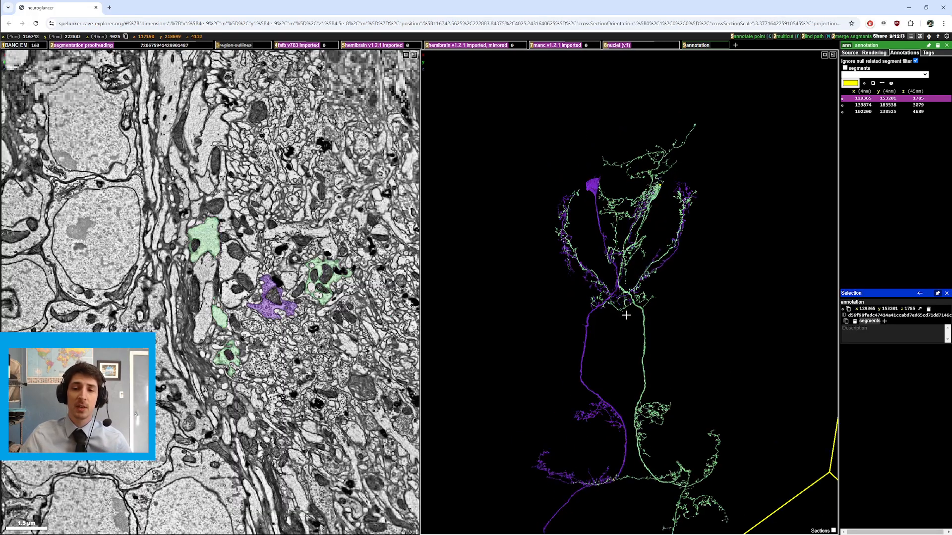
scroll(627, 315, "up", 5, "ctrl")
left_click_drag(627, 316, 635, 294)
scroll(604, 307, "down", 4, "ctrl")
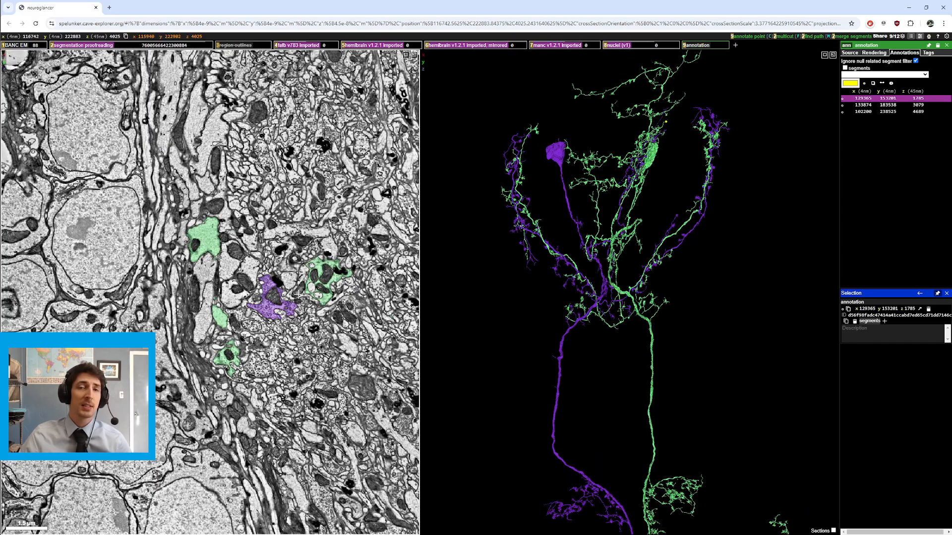
mouse_move(615, 284)
left_mouse_down()
mouse_move(625, 329)
mouse_move(626, 274)
left_mouse_up()
scroll(218, 259, "up", 8)
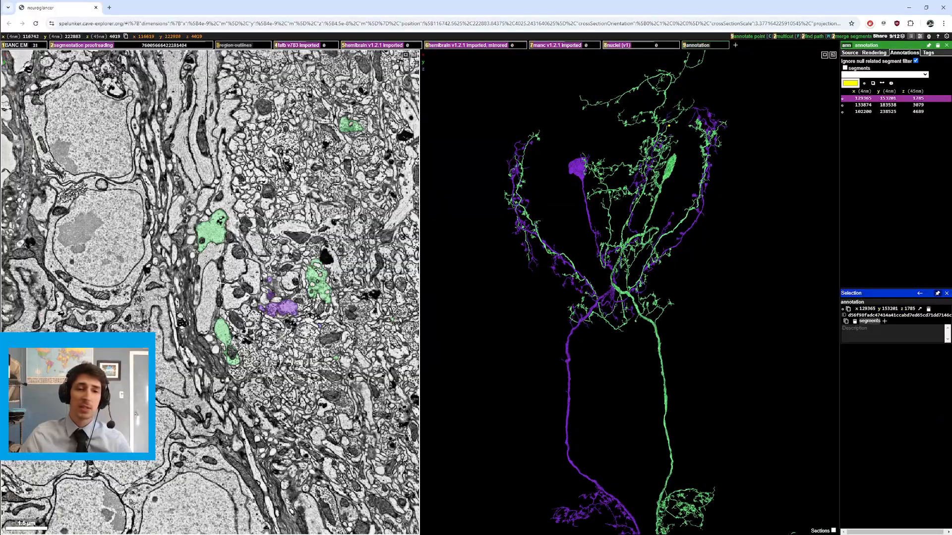
scroll(218, 258, "down", 4)
scroll(213, 262, "up", 12)
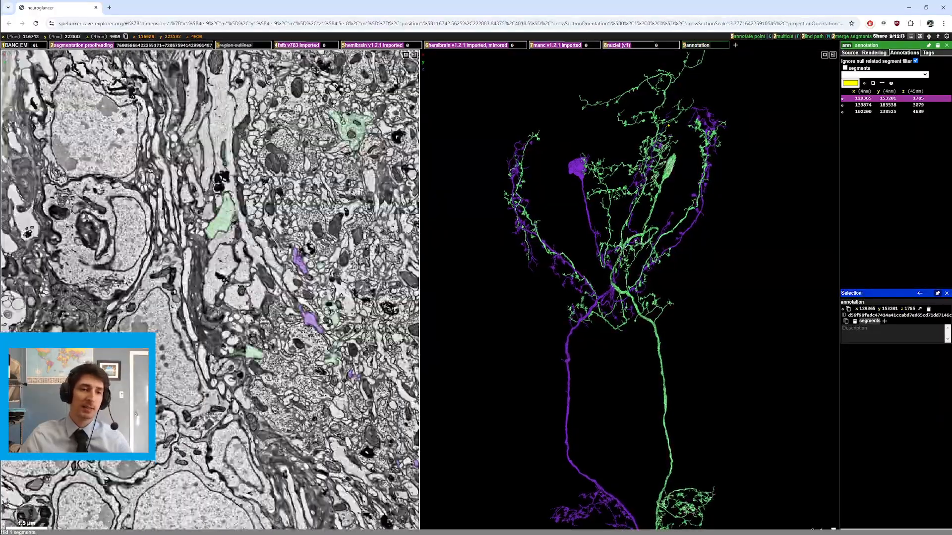
Step: Show a neighbouring segment from the slice view and compare its arbor with the two neurons in 3D
double_click(226, 237)
scroll(234, 248, "up", 12)
scroll(242, 275, "down", 10)
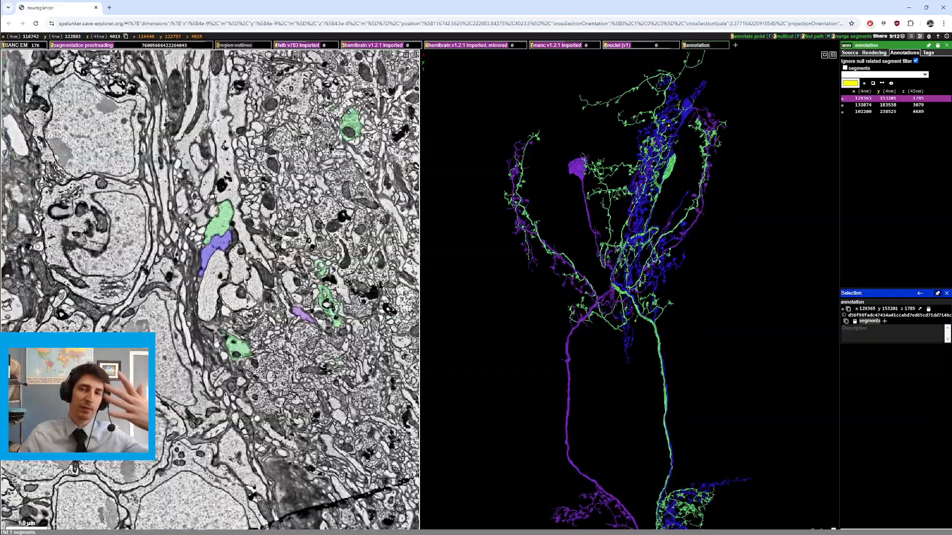
scroll(242, 275, "down", 3)
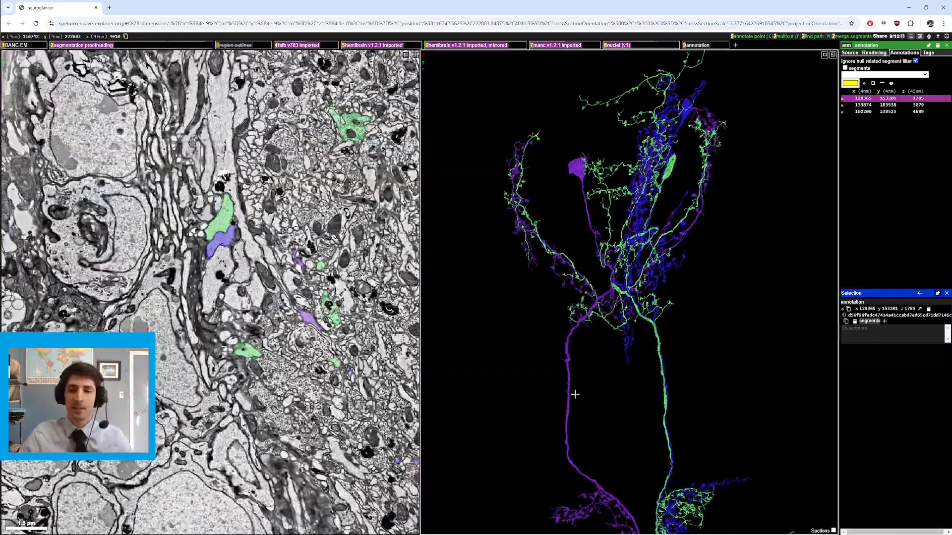
scroll(587, 337, "down", 10)
mouse_move(587, 336)
left_mouse_down()
mouse_move(602, 361)
mouse_move(595, 349)
left_mouse_up()
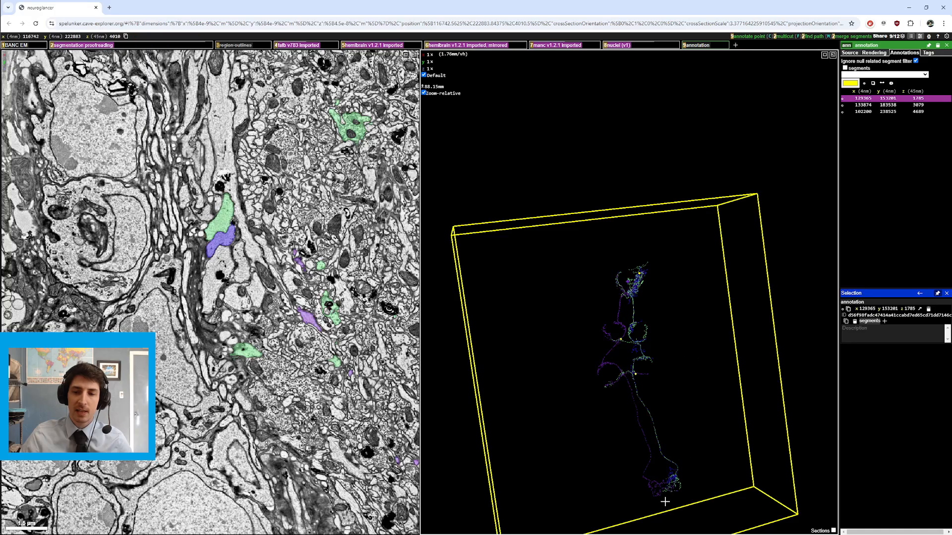
scroll(632, 300, "up", 12)
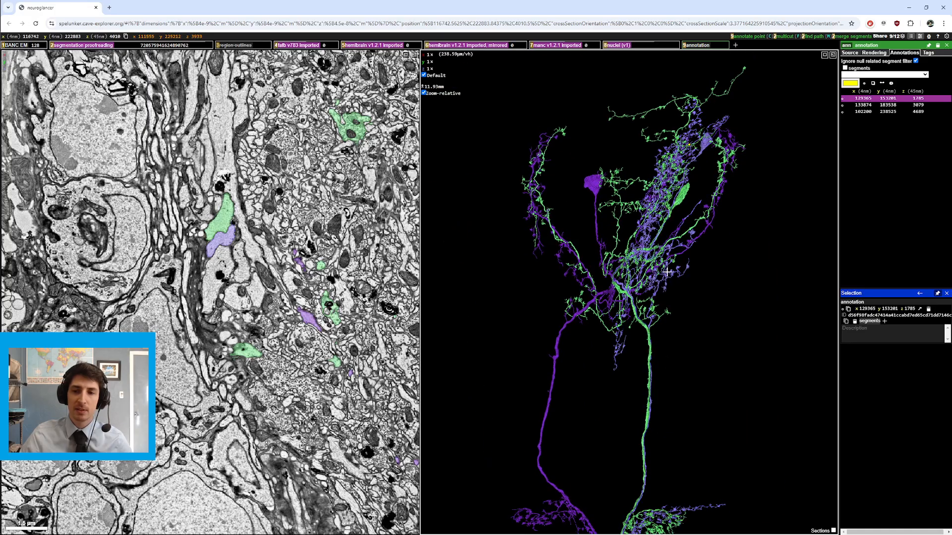
scroll(650, 298, "down", 8)
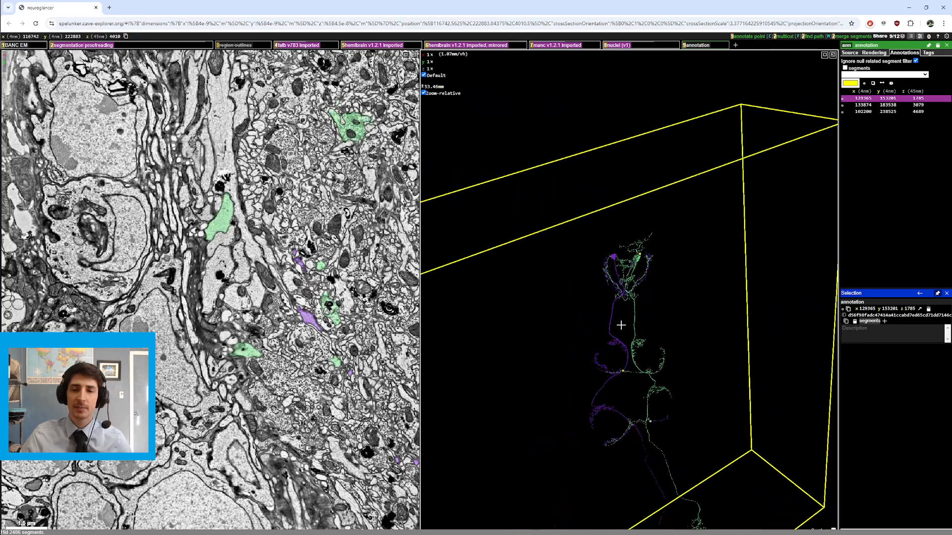
Step: Move the cross-section to the neurons' middle branches and rotate the 3D view to compare their paths
right_click(619, 364)
scroll(619, 364, "up", 6)
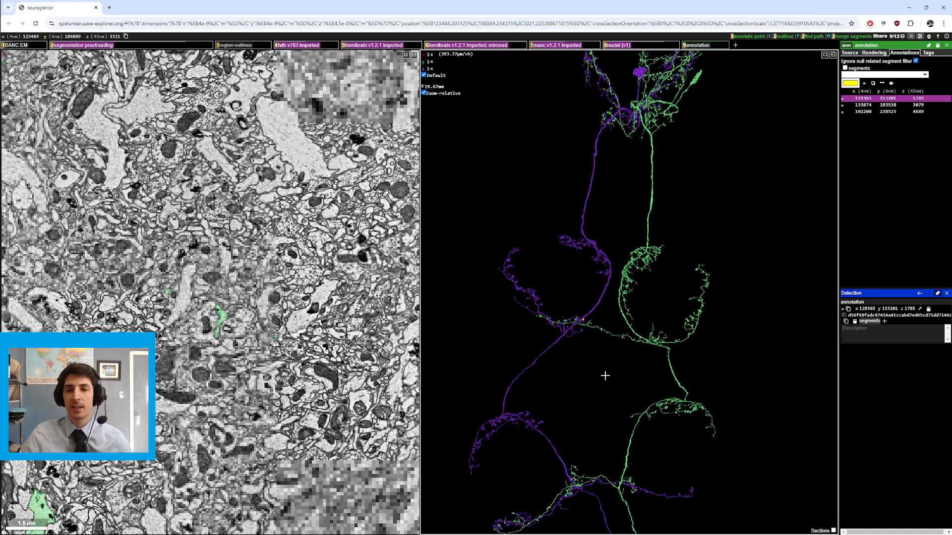
left_click_drag(624, 328, 682, 339)
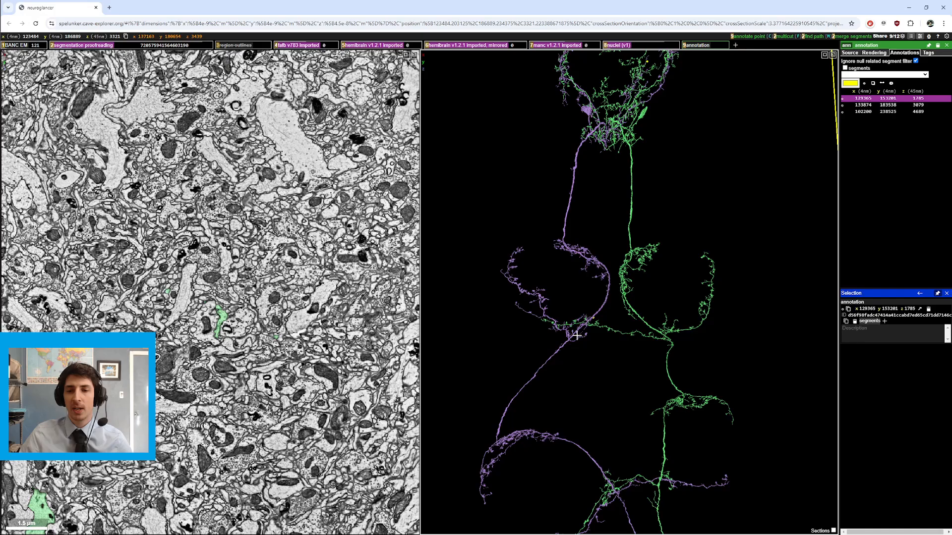
left_click_drag(574, 330, 667, 337)
right_click(668, 336)
scroll(667, 337, "up", 4, "ctrl")
mouse_move(563, 335)
left_mouse_down()
mouse_move(600, 290)
mouse_move(504, 282)
mouse_move(563, 268)
mouse_move(597, 306)
mouse_move(614, 268)
mouse_move(571, 262)
mouse_move(560, 330)
left_mouse_up()
Step: Zoom closely into the spot where the purple neurite crosses the green neuron's branches
right_click(491, 276)
scroll(535, 259, "down", 4, "ctrl")
scroll(585, 278, "up", 5, "ctrl")
scroll(598, 273, "down", 5, "ctrl")
scroll(614, 267, "up", 5, "ctrl")
scroll(570, 261, "down", 5, "ctrl")
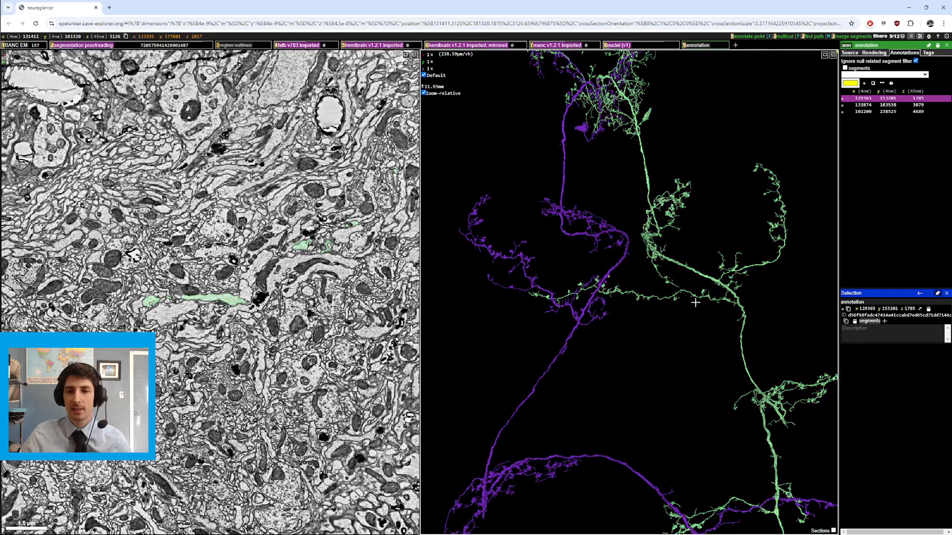
mouse_move(469, 214)
left_mouse_down()
mouse_move(516, 219)
mouse_move(490, 221)
left_mouse_up()
right_click(608, 277)
scroll(650, 308, "up", 15, "ctrl")
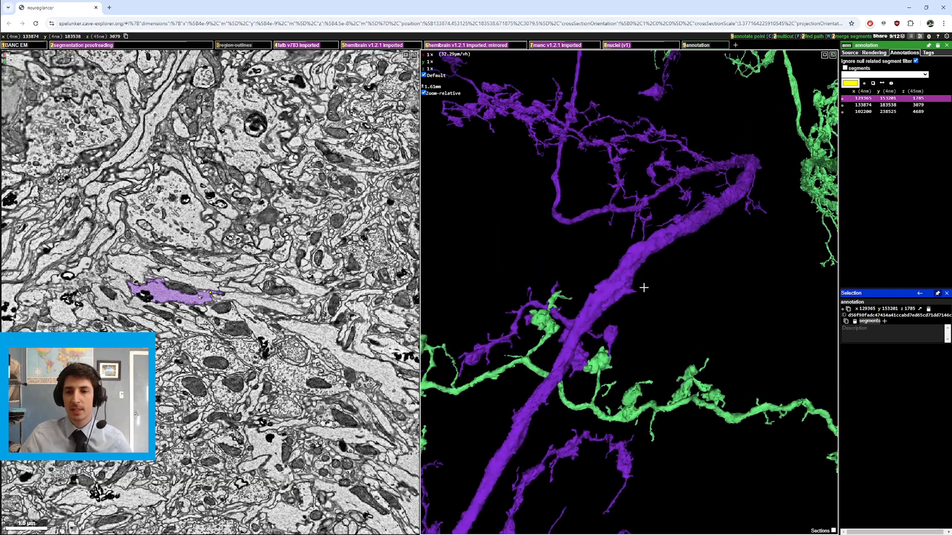
scroll(610, 268, "down", 5, "ctrl")
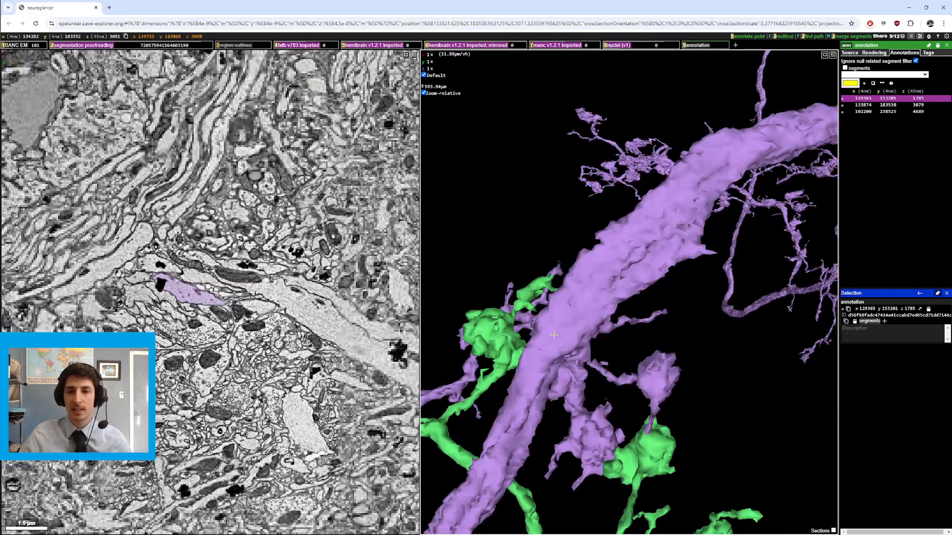
Step: Move the cross-section to where the purple neurite meets the green neuron and zoom out the 3D view around them
left_click_drag(511, 258, 632, 347)
scroll(606, 276, "down", 5, "ctrl")
right_click(656, 271)
left_click_drag(655, 292, 626, 301)
scroll(272, 336, "up", 4)
scroll(271, 336, "down", 9)
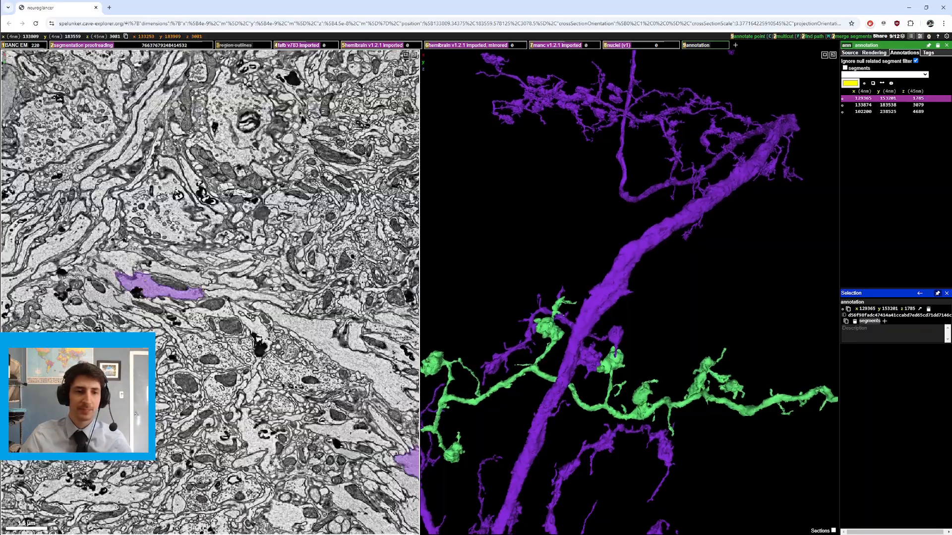
scroll(192, 287, "up", 5, "ctrl")
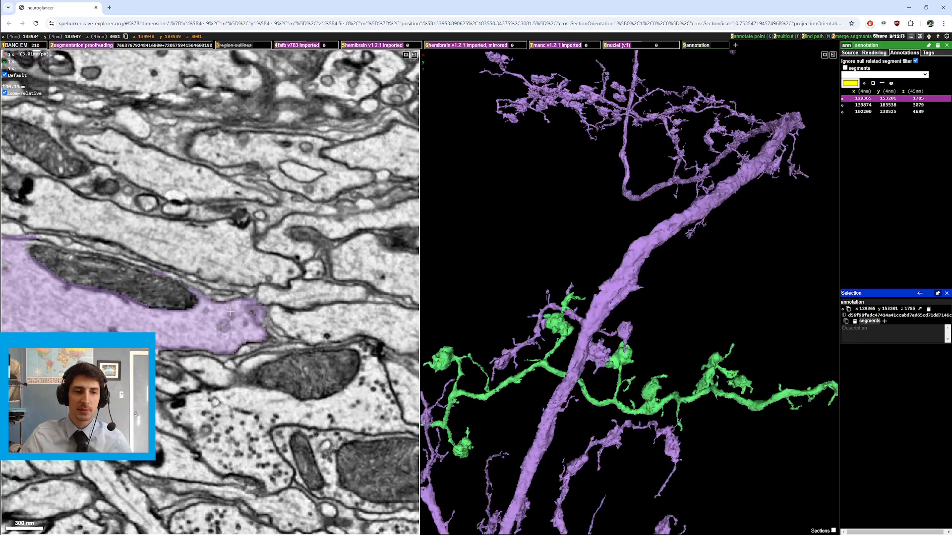
Step: Zoom the slice view into the purple neurite's cross-section and center the position on its tip
left_click_drag(230, 312, 236, 322)
scroll(236, 322, "down", 2)
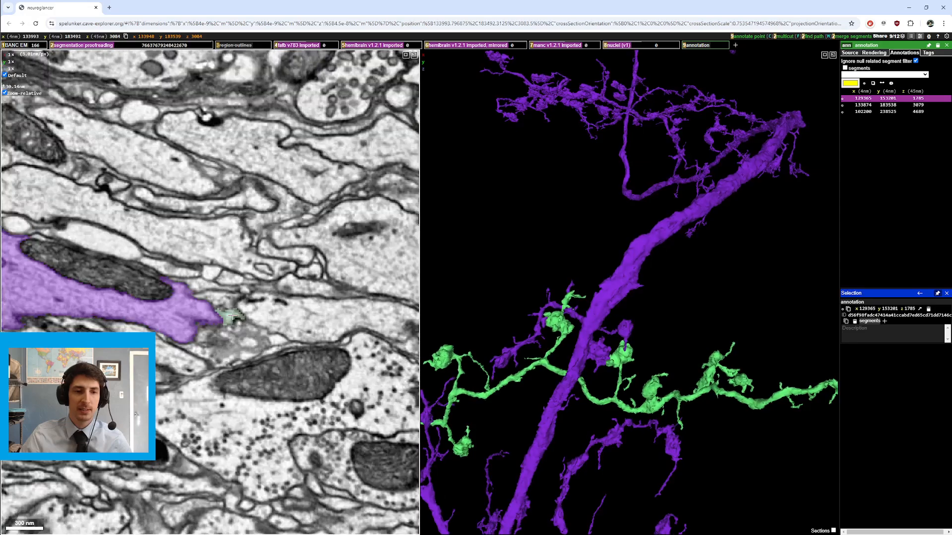
scroll(236, 322, "up", 4)
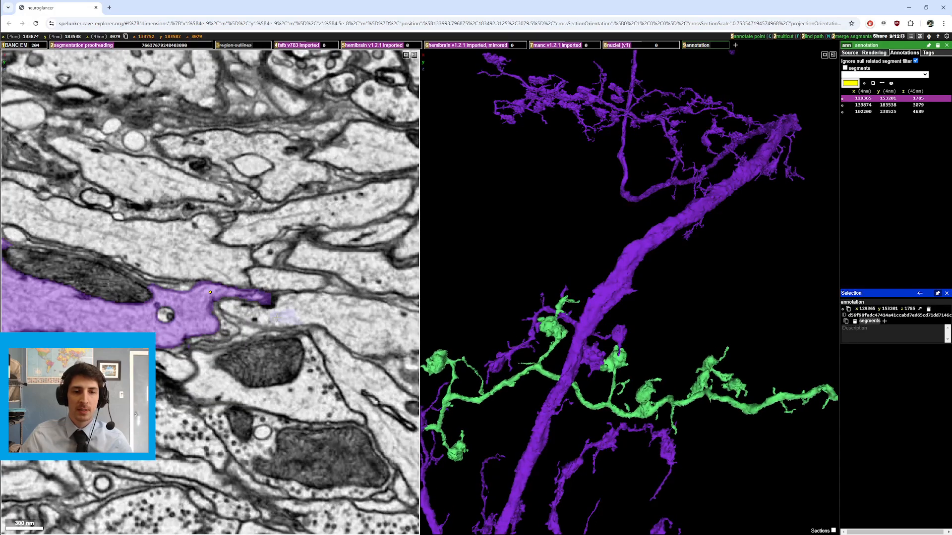
right_click(281, 316)
Step: Toggle the segmentation layer on and off repeatedly to compare the raw EM with the purple neurite's outline
key("2")
key("2")
key("2")
key("2")
key("2")
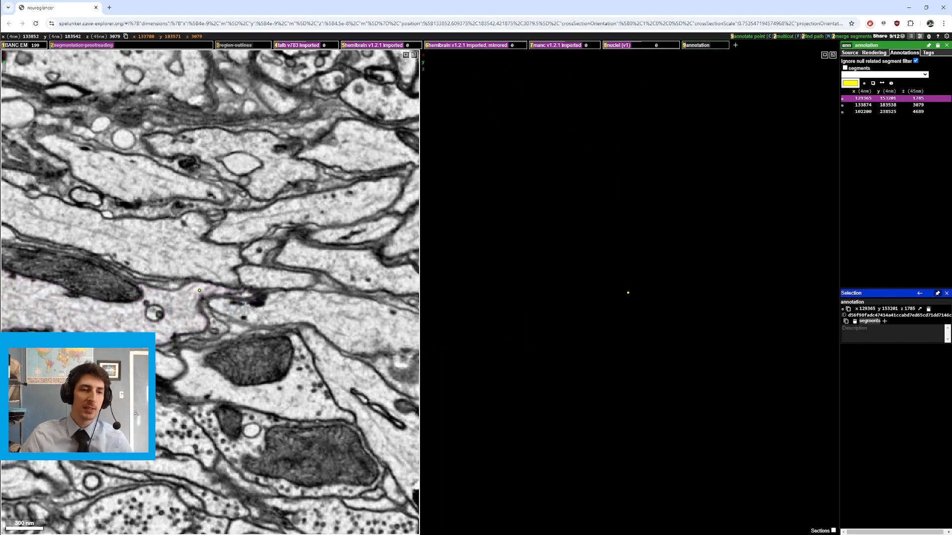
key("2")
key("2")
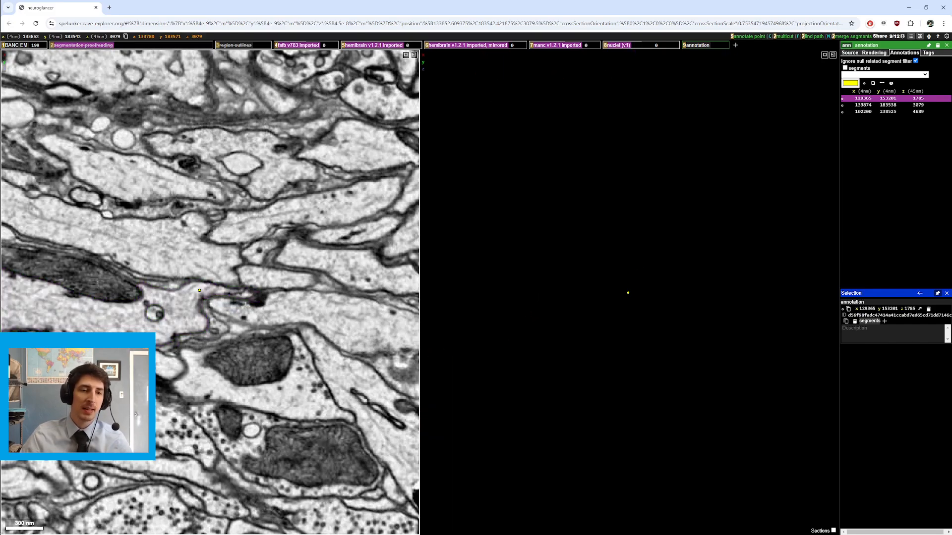
key("2")
key("2")
key("2")
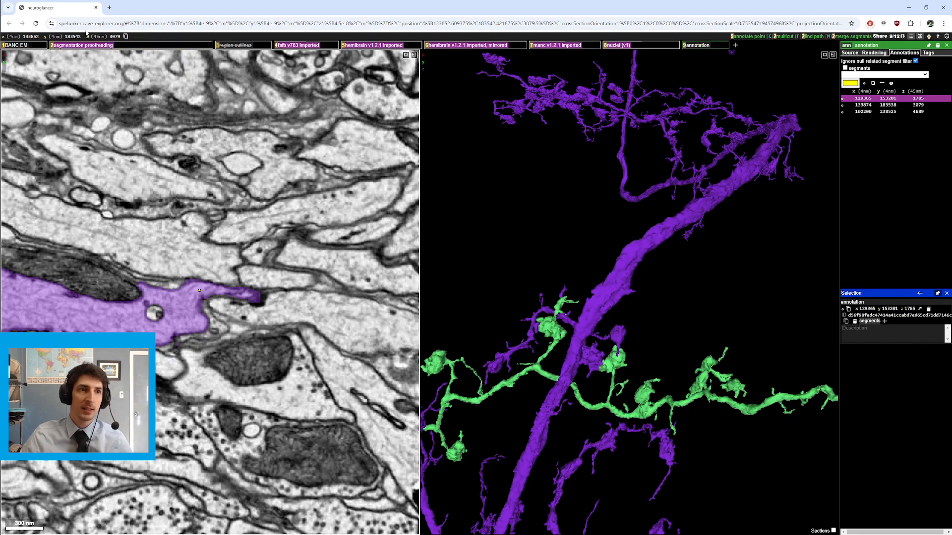
key("2")
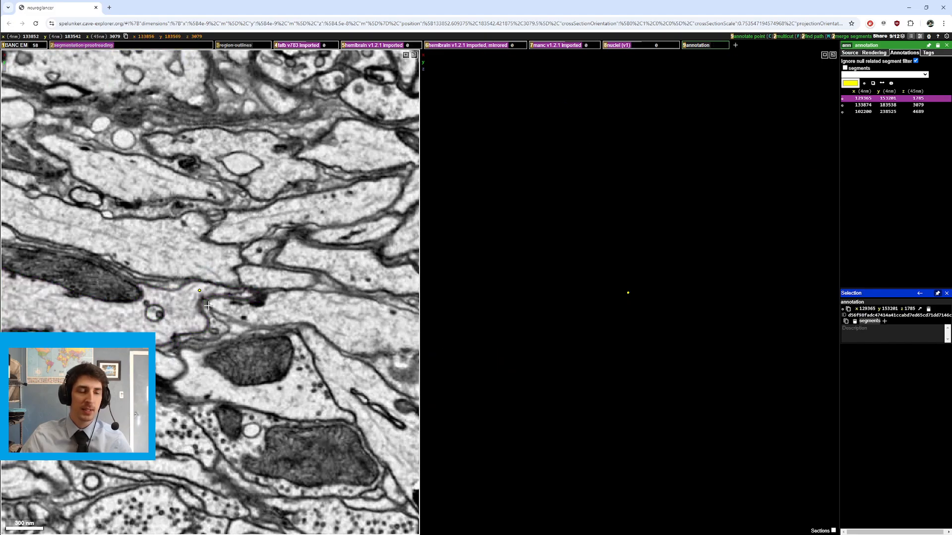
key("2")
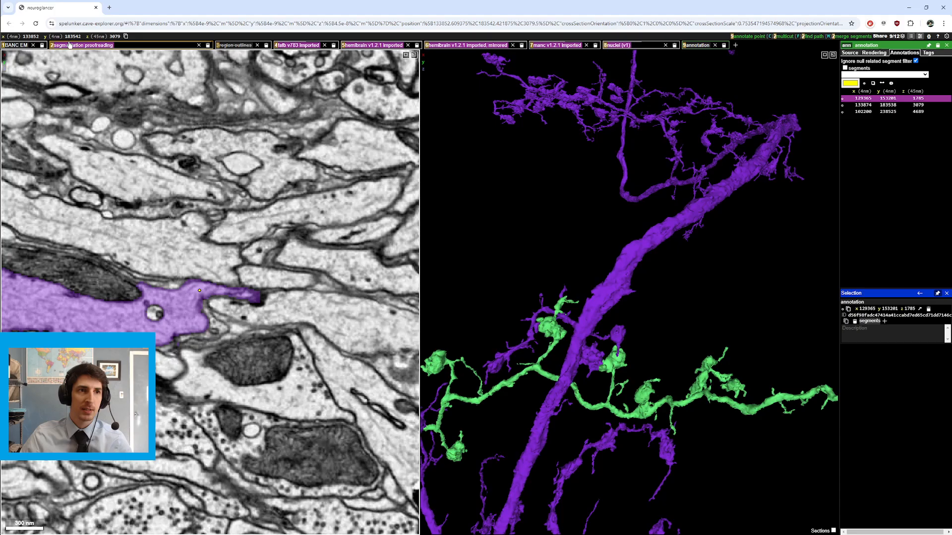
key("2")
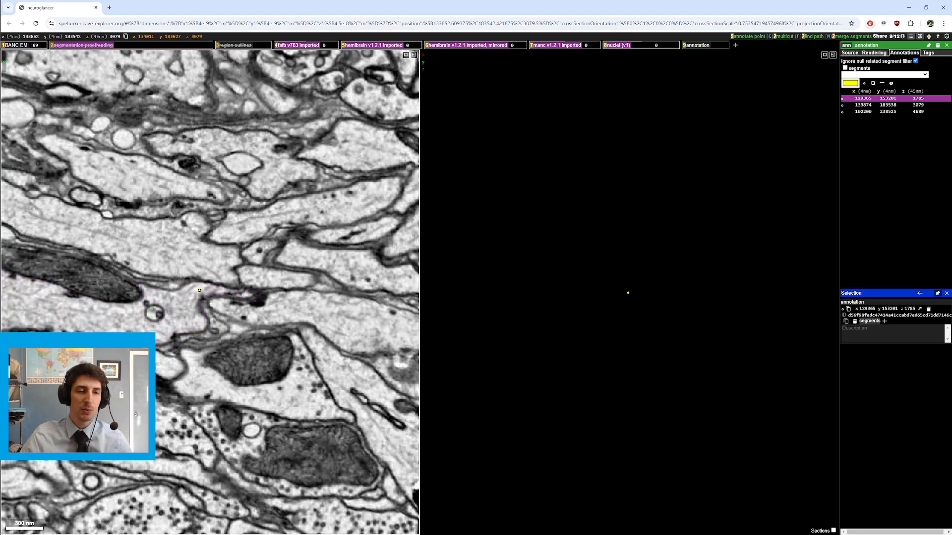
Step: Step through neighbouring sections around the contact point in raw EM, then restore the segmentation overlay
scroll(206, 307, "up", 2)
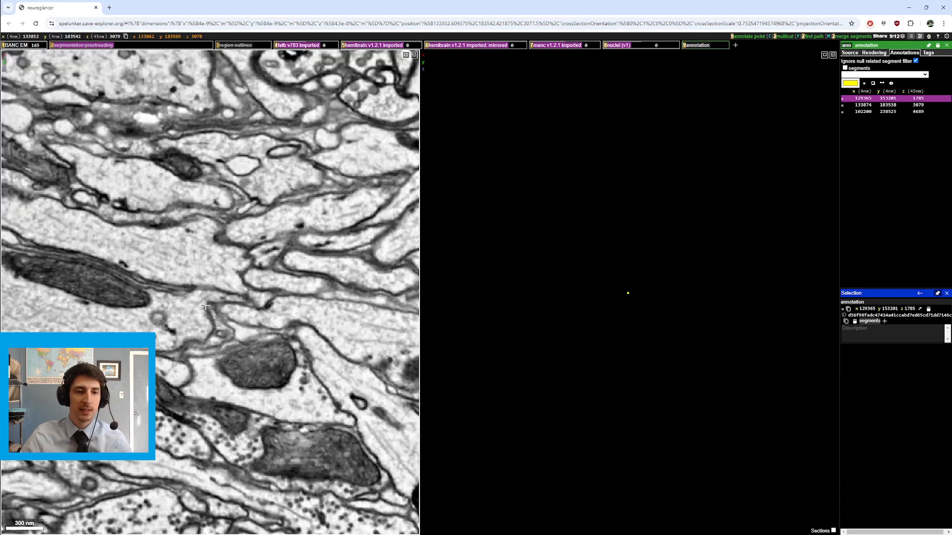
key("2")
key("2")
scroll(206, 306, "down", 4)
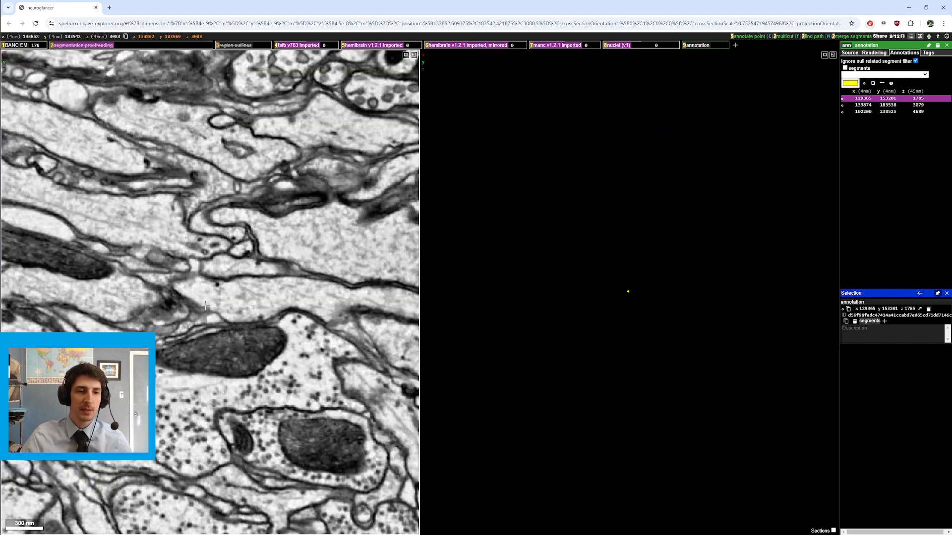
scroll(206, 307, "up", 3)
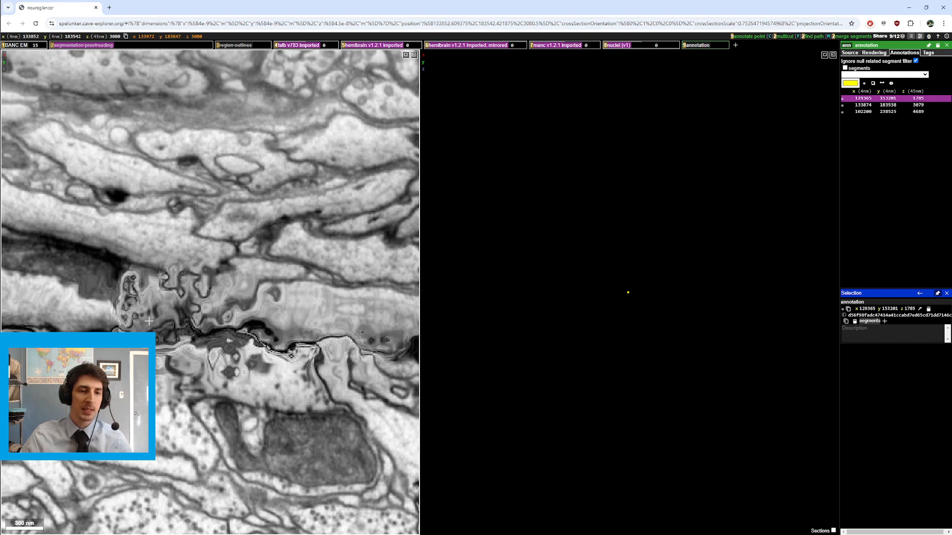
scroll(148, 321, "down", 5, "ctrl")
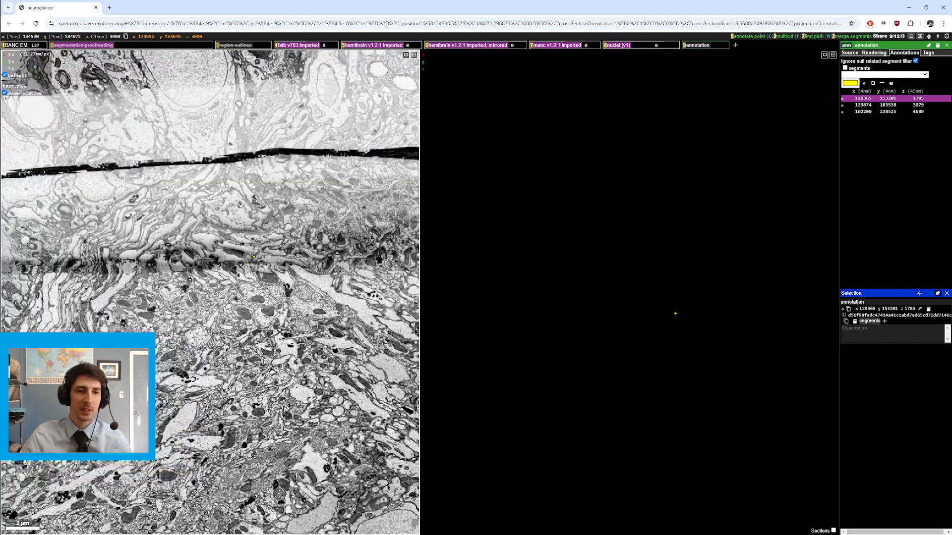
key("2")
scroll(258, 261, "up", 5, "ctrl")
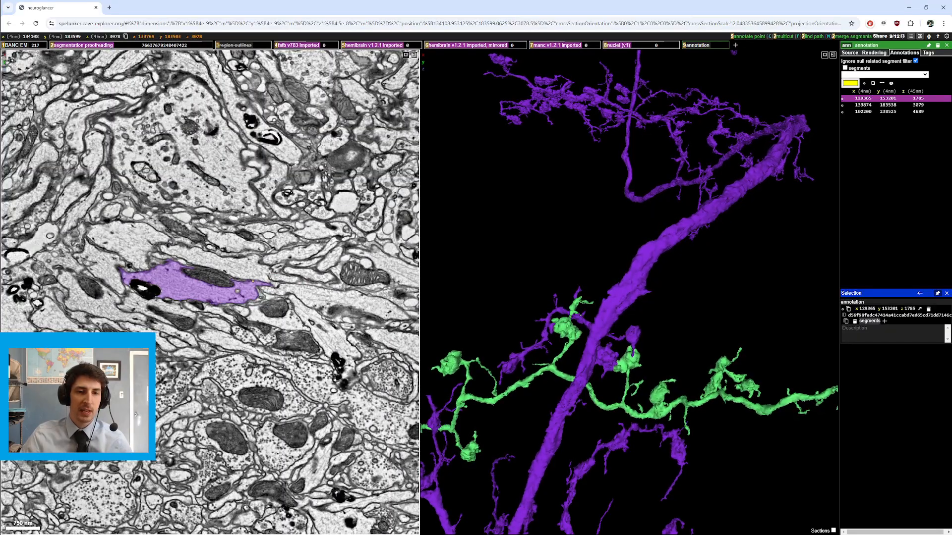
Step: Step through sections to follow the purple and cyan neurites in the slice and 3D views
scroll(252, 273, "up", 10)
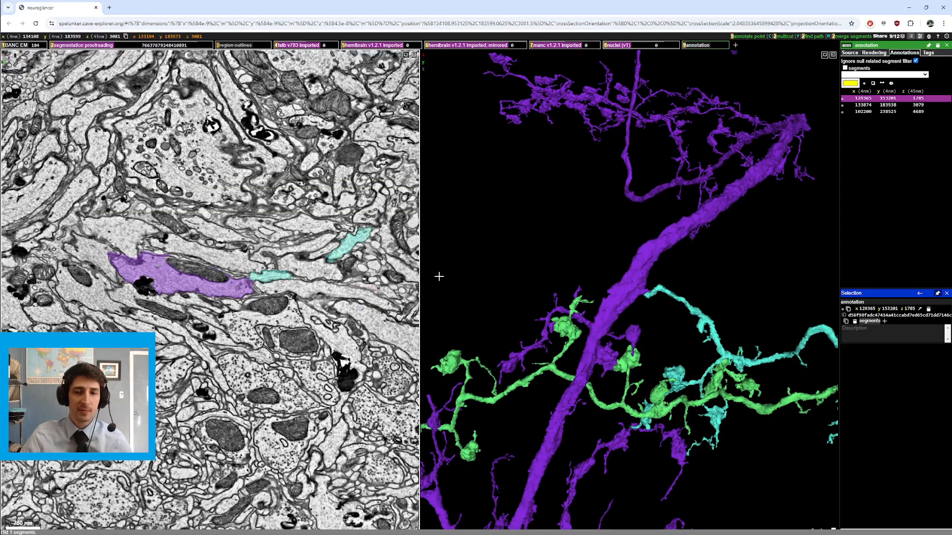
scroll(300, 297, "down", 3)
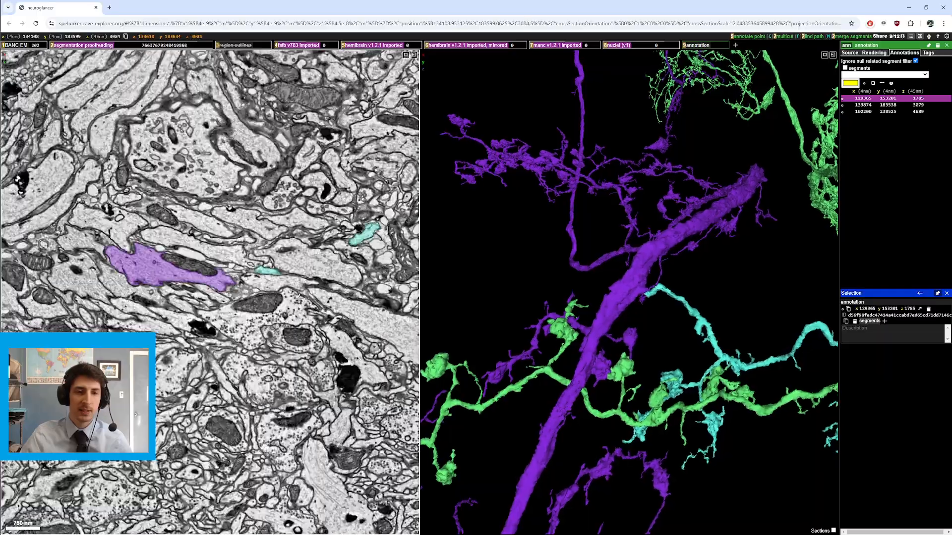
scroll(300, 297, "down", 3)
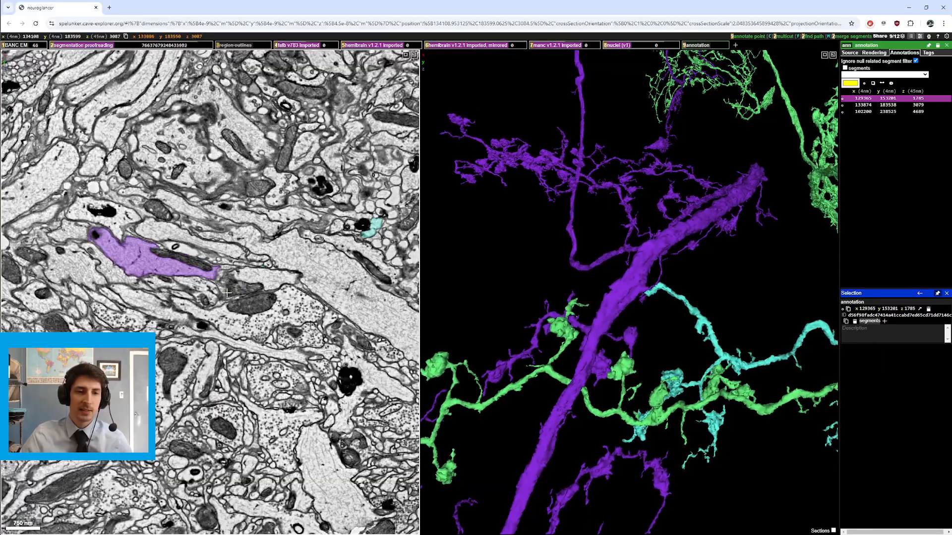
scroll(228, 293, "up", 6)
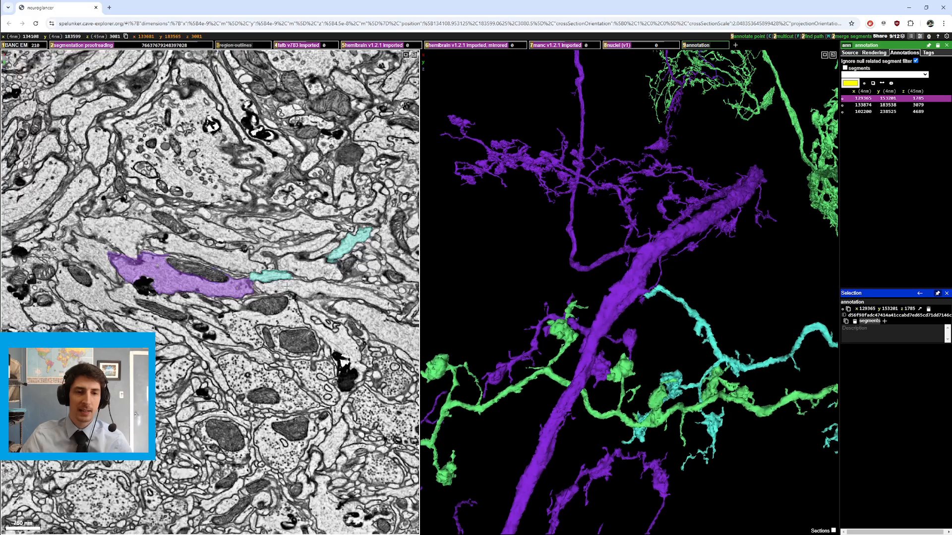
scroll(287, 286, "up", 5, "ctrl")
Step: Hide the segmentation and step back and forth through the raw sections around the contact point before showing it again
key("2")
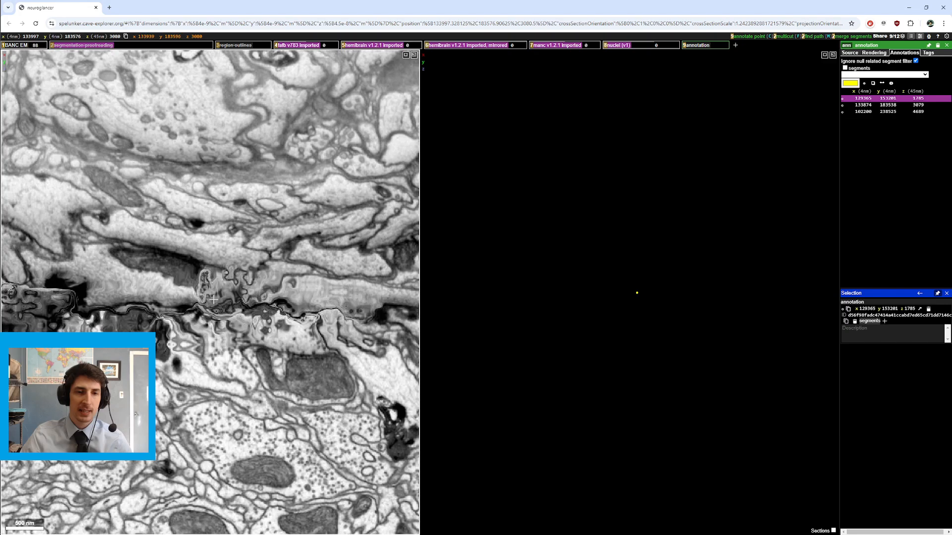
key("2")
scroll(261, 312, "up", 1)
key("2")
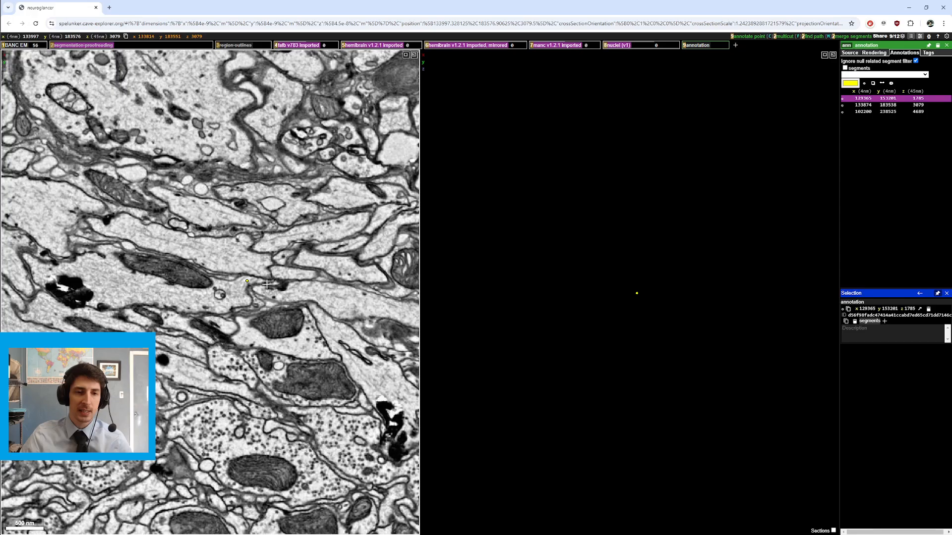
scroll(290, 291, "down", 3)
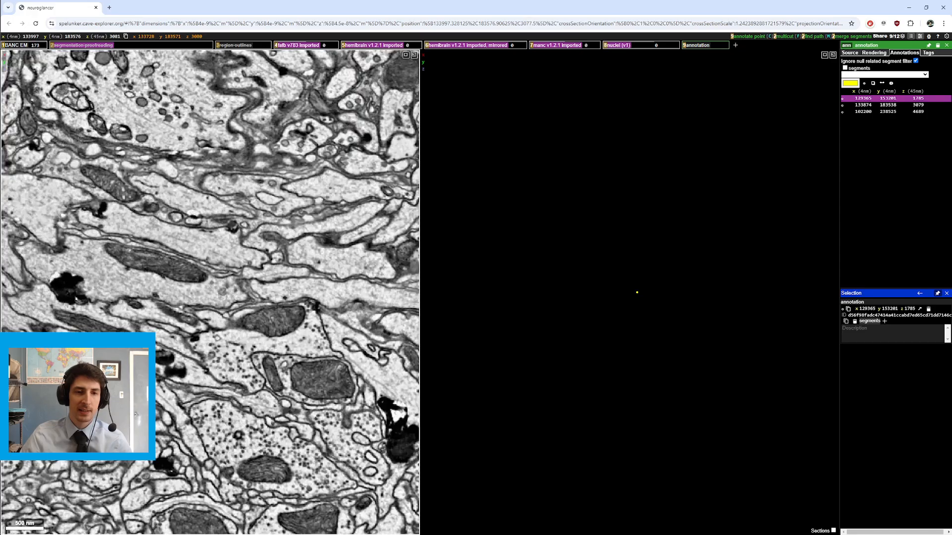
scroll(290, 291, "up", 7)
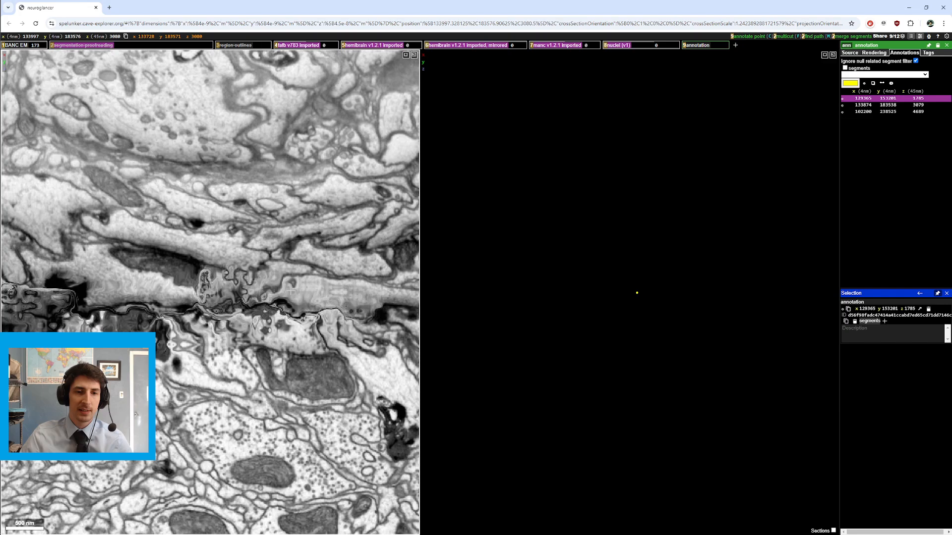
scroll(290, 291, "up", 1)
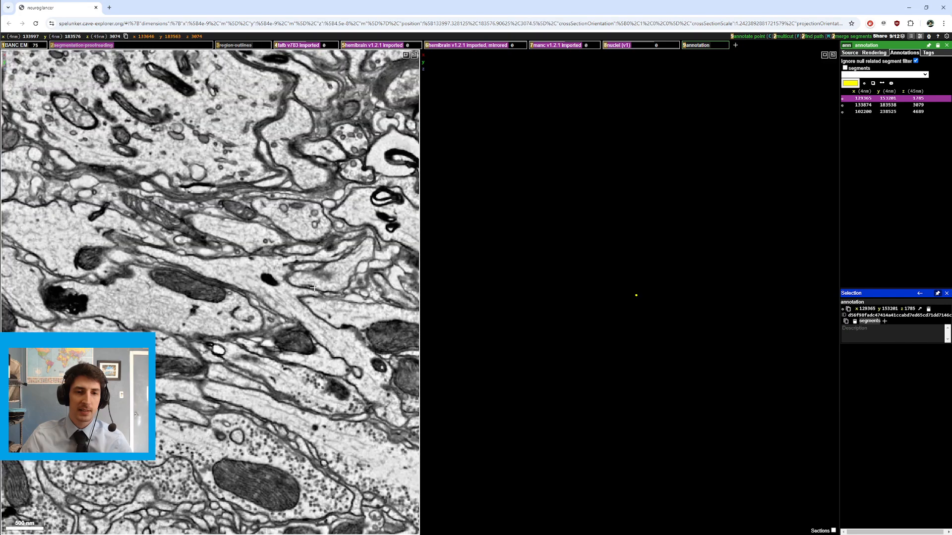
scroll(318, 285, "down", 3)
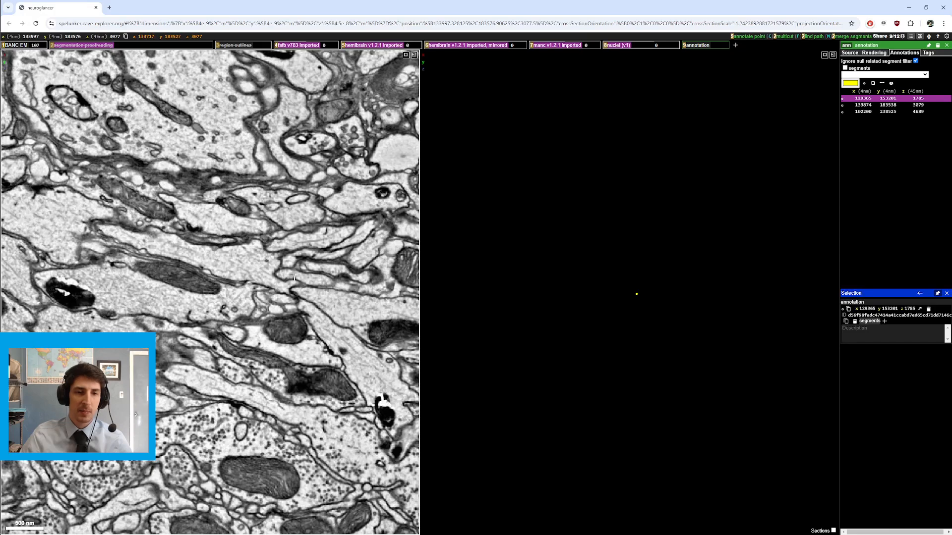
scroll(295, 278, "down", 2)
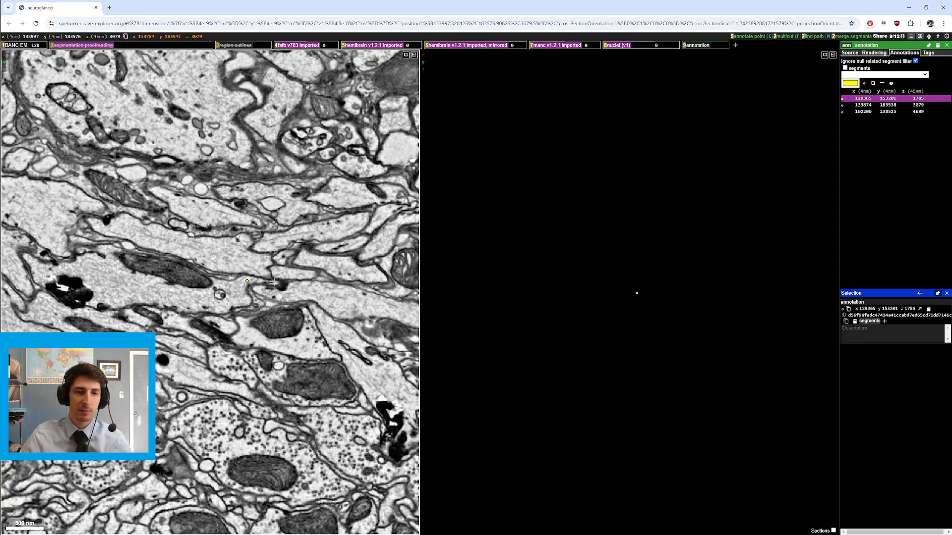
scroll(300, 283, "down", 1)
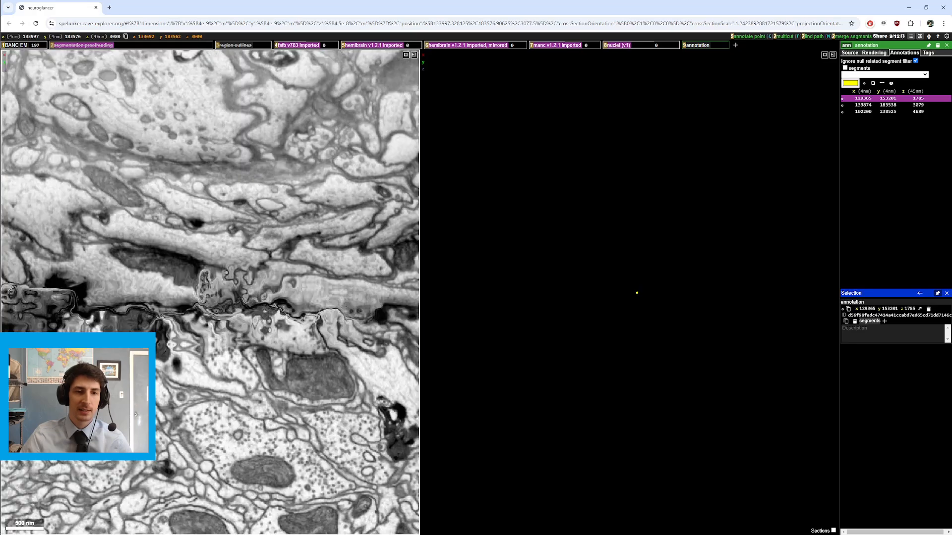
key("2")
Step: Zoom out the 3D view to show both neurons' full lengths and recenter the cross-section on their crossing
left_click_drag(640, 280, 630, 242)
scroll(784, 299, "down", 3, "ctrl")
right_click(782, 294)
scroll(653, 249, "down", 1, "ctrl")
left_click_drag(619, 279, 641, 307)
scroll(598, 292, "down", 1, "ctrl")
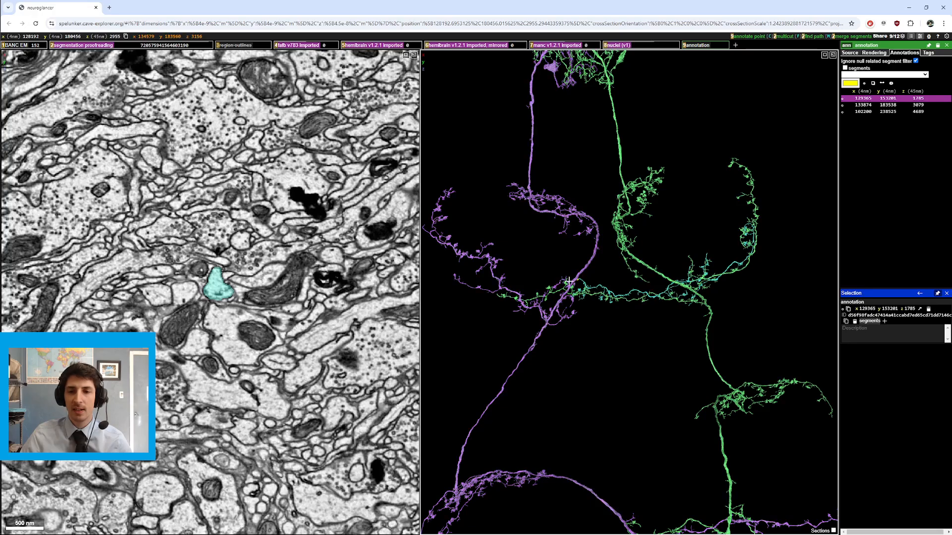
Step: Rotate the 3D view to compare how the purple and green neurons' branches cross each other
left_click_drag(543, 281, 605, 295)
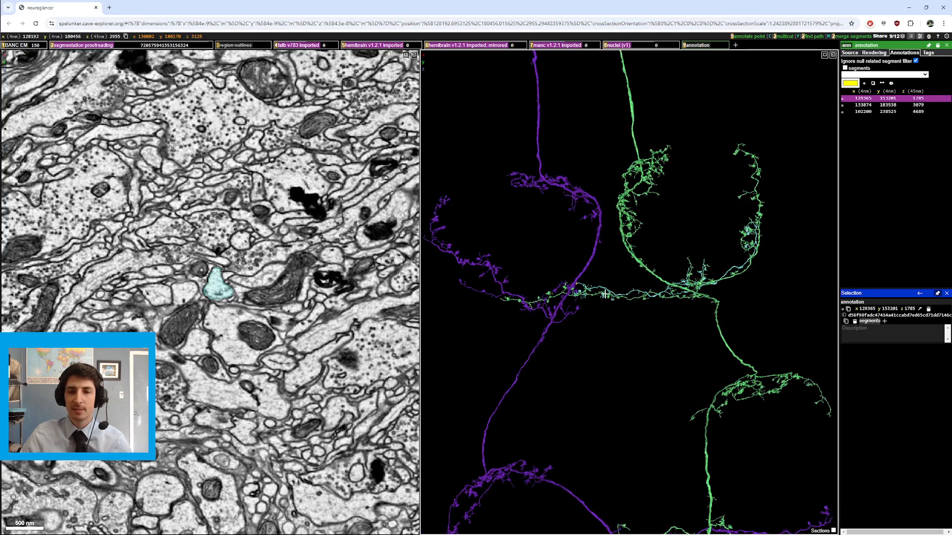
left_click_drag(712, 294, 670, 293)
left_click_drag(534, 303, 679, 294)
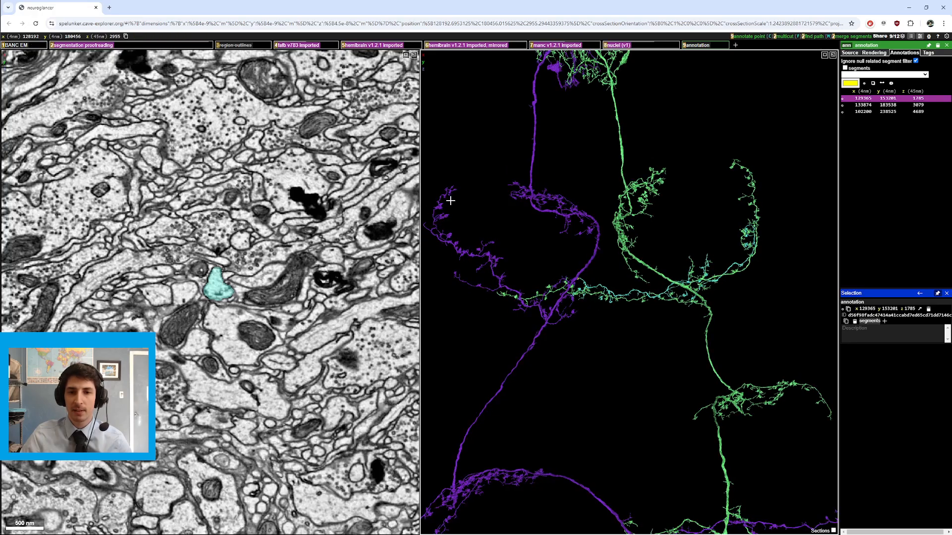
left_click_drag(729, 253, 792, 213)
Step: Zoom the 3D view into the stretch where the cyan segment runs along the green neuron's branch
right_click(693, 289)
scroll(693, 289, "up", 5, "ctrl")
right_click(724, 141)
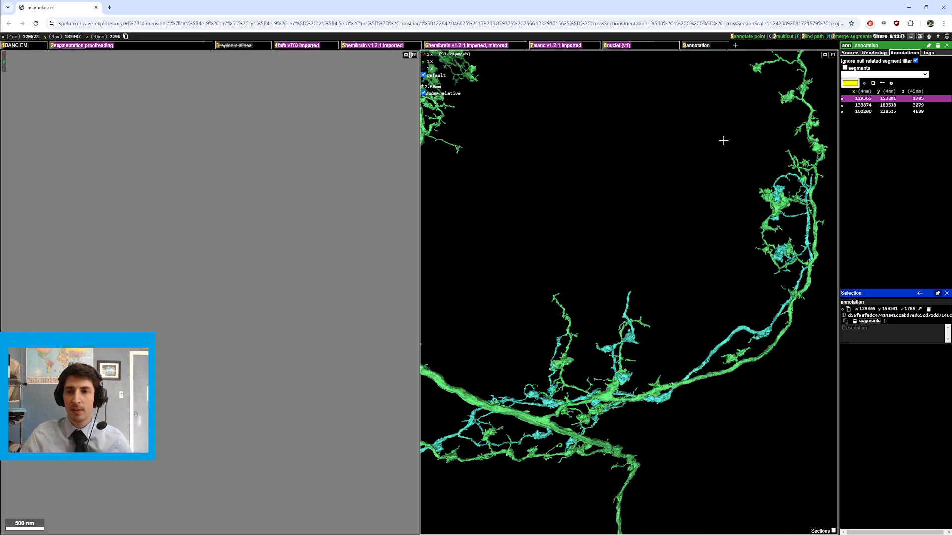
mouse_move(659, 241)
left_mouse_down()
mouse_move(648, 206)
mouse_move(650, 243)
left_mouse_up()
scroll(265, 314, "up", 4)
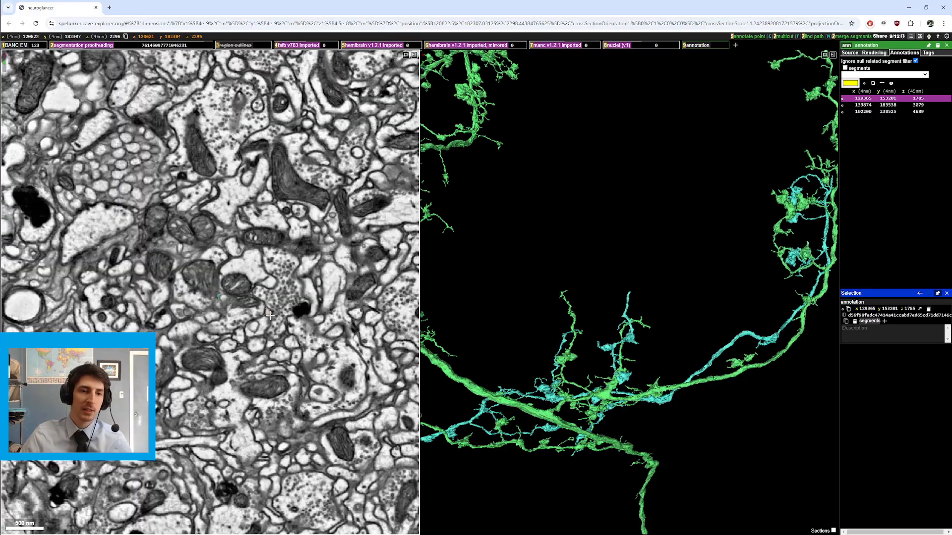
Step: Show the segment under the cursor in the slice view and recenter the 3D view on the green branches
double_click(231, 311)
left_click_drag(595, 297, 640, 280)
right_click(632, 271)
scroll(242, 315, "up", 6)
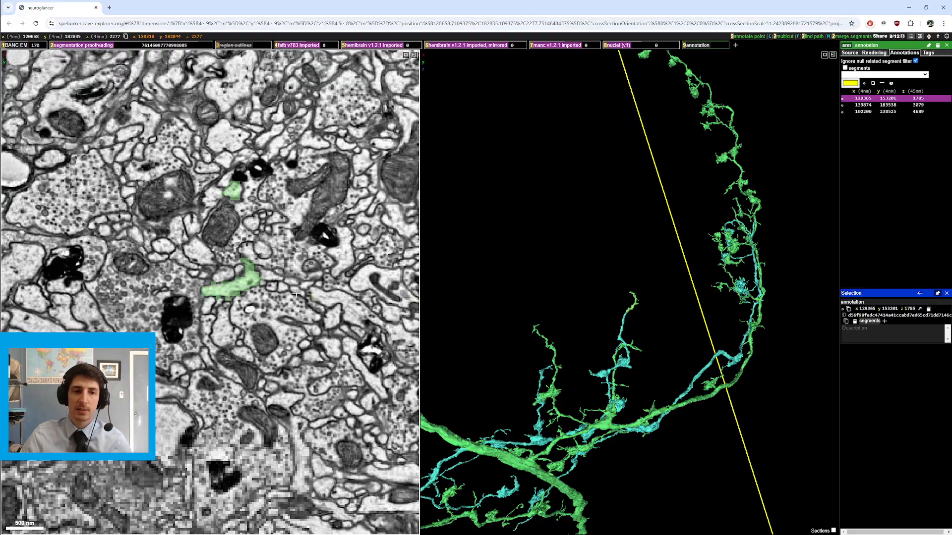
Step: Toggle the segmentation overlay while stepping sections, then hide the segment under the cursor in the slice view
scroll(242, 316, "down", 4)
key("2")
scroll(242, 315, "down", 7)
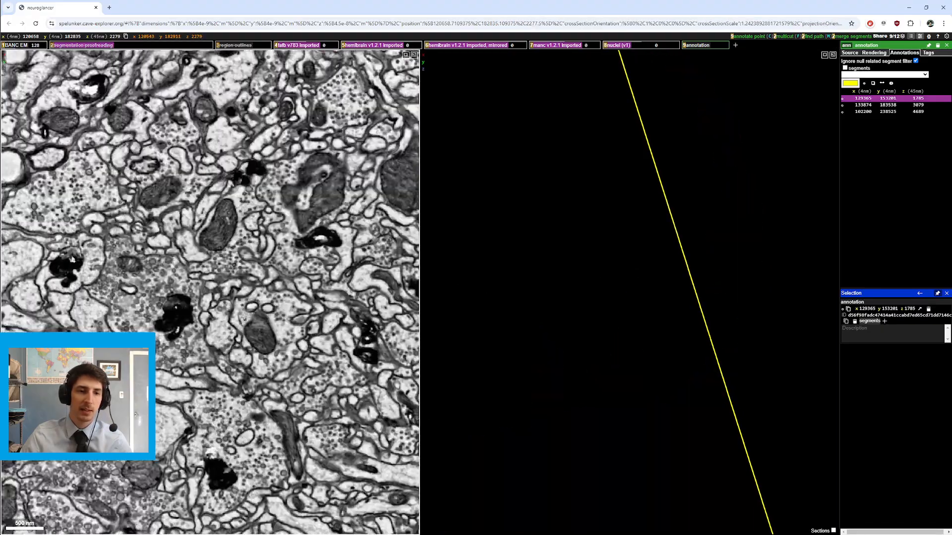
key("2")
double_click(235, 299)
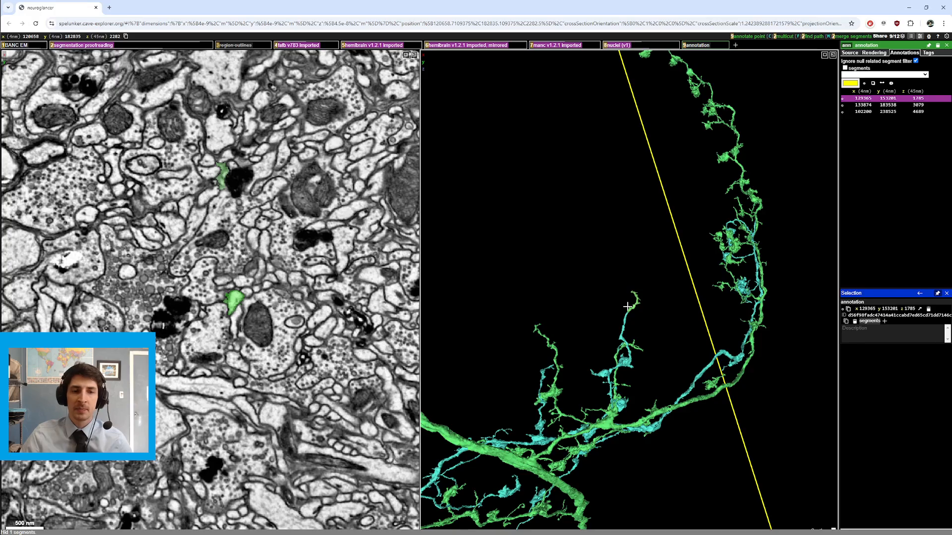
Step: Recenter the 3D view on the tip of a green branch and zoom in on it
left_click_drag(667, 350, 687, 301)
right_click(633, 270)
left_click_drag(640, 277, 669, 336)
scroll(650, 323, "up", 6, "ctrl")
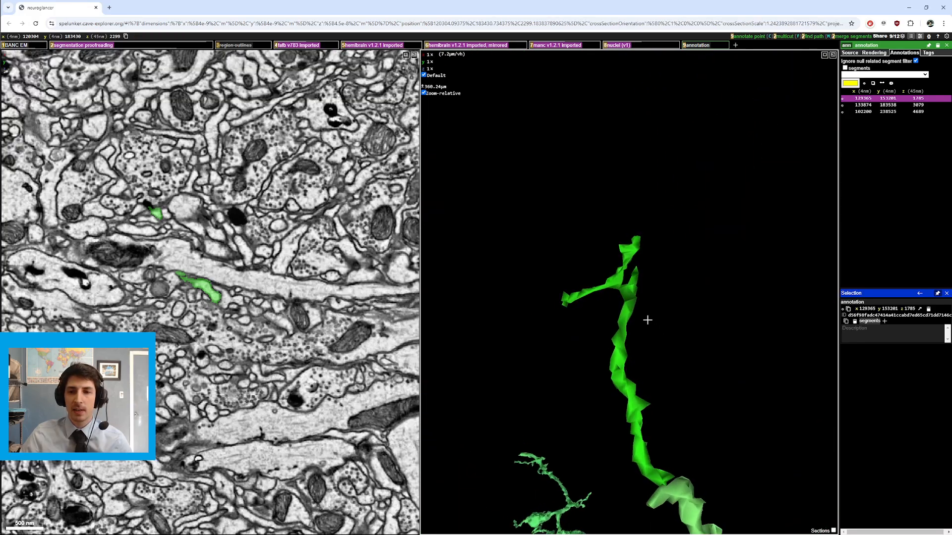
scroll(646, 318, "down", 3, "ctrl")
Step: Zoom into the green branch again, then rotate and zoom out to view both whole neurons
right_click(633, 288)
scroll(256, 338, "up", 3)
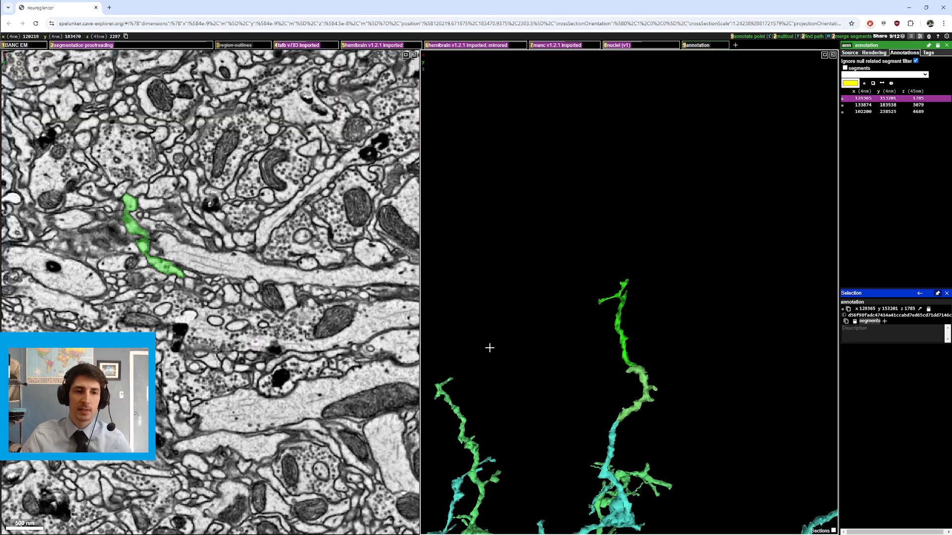
scroll(607, 336, "down", 8)
left_click_drag(607, 336, 540, 348)
scroll(633, 320, "down", 1)
scroll(701, 295, "down", 1)
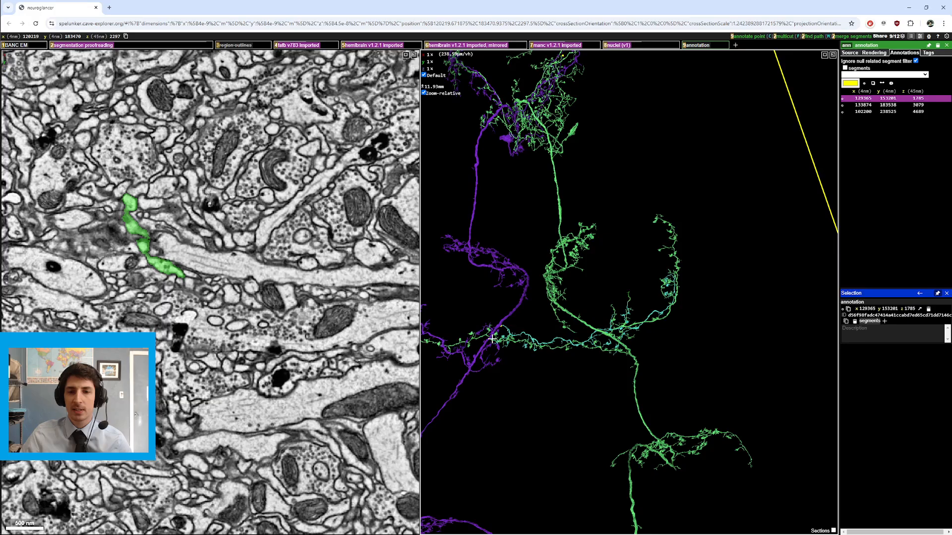
Step: Jump the slice view to where the purple and green neurons cross, stepping sections and briefly showing then hiding a neighbouring segment
right_click(501, 327)
scroll(181, 311, "down", 6)
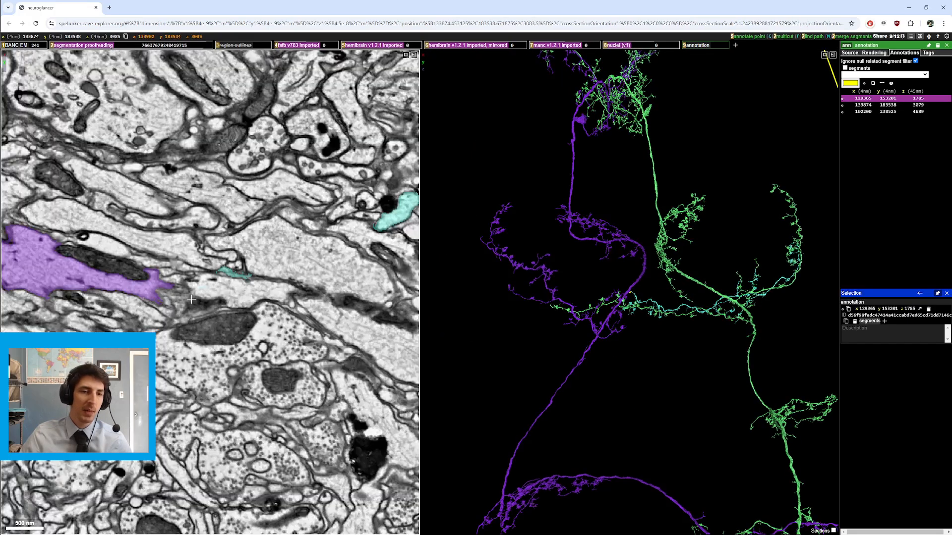
scroll(181, 311, "down", 2)
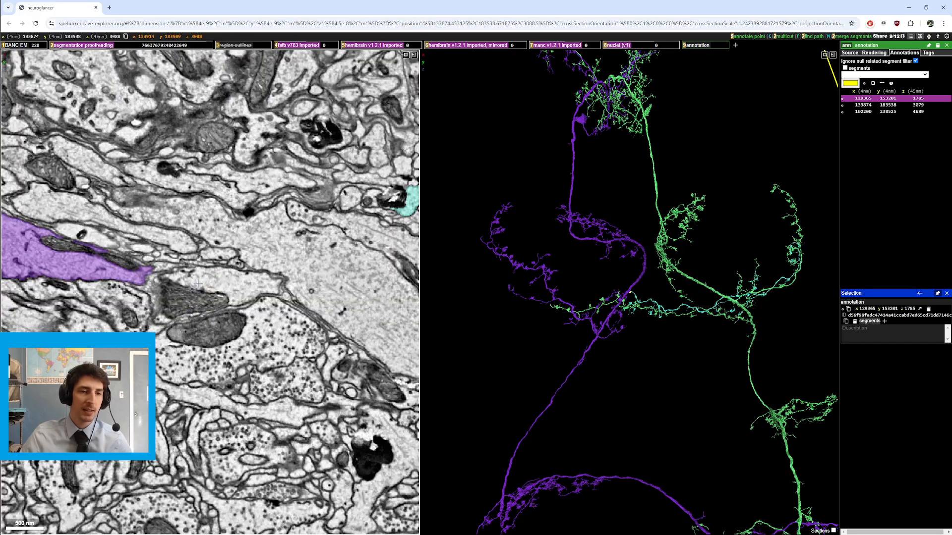
scroll(200, 280, "up", 1)
double_click(221, 291)
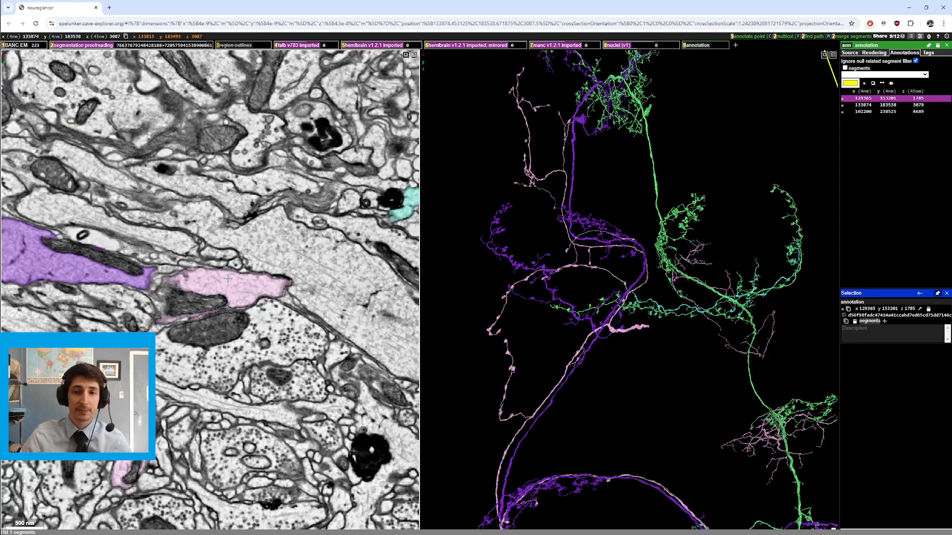
double_click(228, 278)
Step: Recenter and zoom the 3D view onto the stretch where the cyan segment runs alongside the green branch
right_click(792, 243)
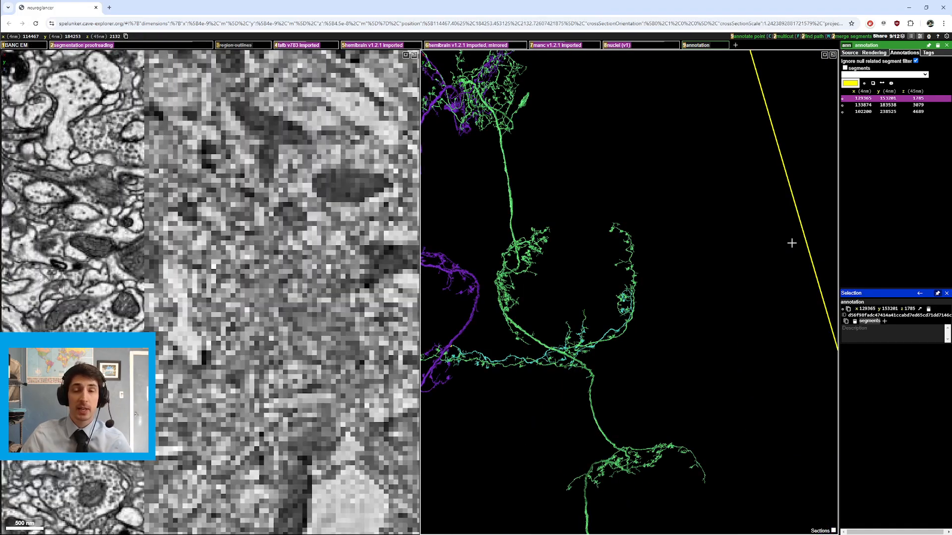
scroll(657, 305, "up", 5)
right_click(638, 285)
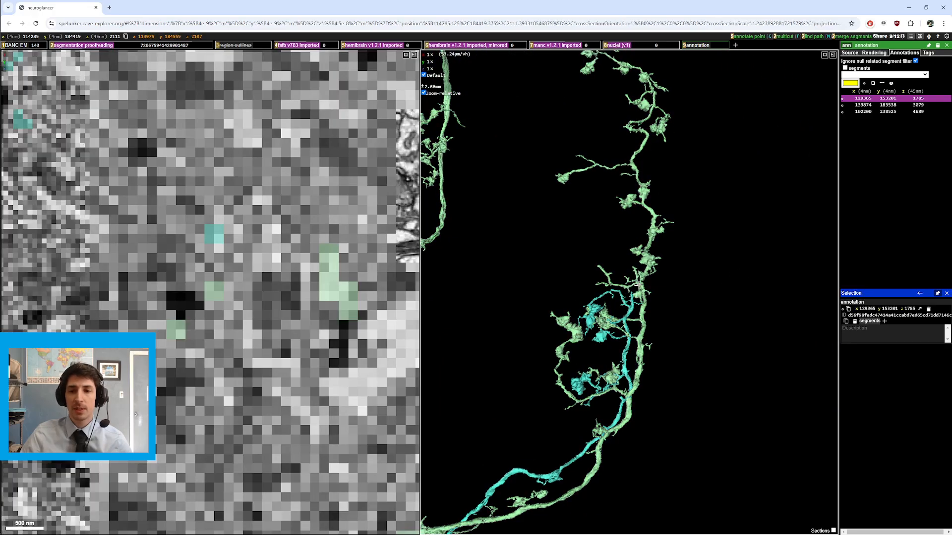
scroll(637, 287, "up", 3)
right_click(634, 291)
scroll(635, 291, "down", 2)
left_click_drag(635, 292, 623, 416)
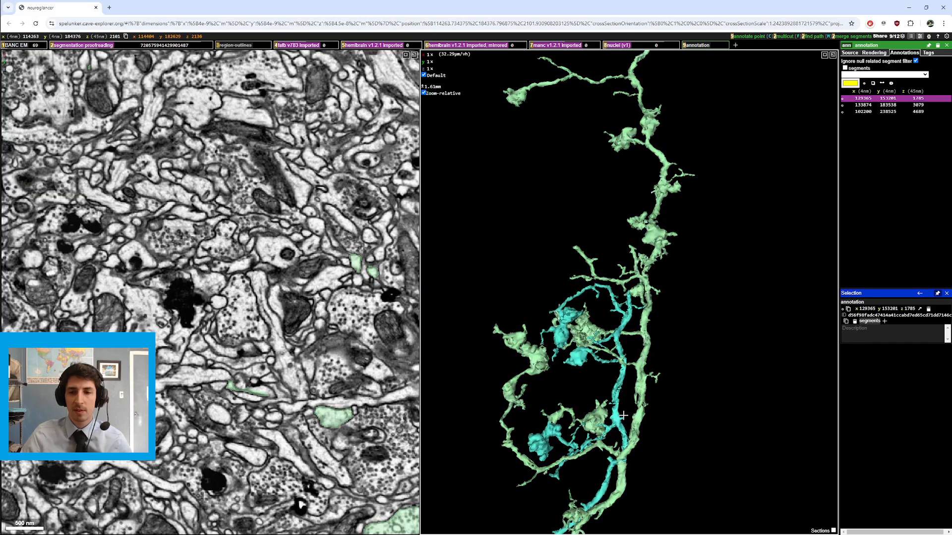
Step: Inspect the close contact between the cyan and green branches at higher zoom
right_click(630, 293)
scroll(629, 293, "up", 3)
right_click(628, 289)
scroll(627, 290, "down", 1)
scroll(278, 305, "up", 4)
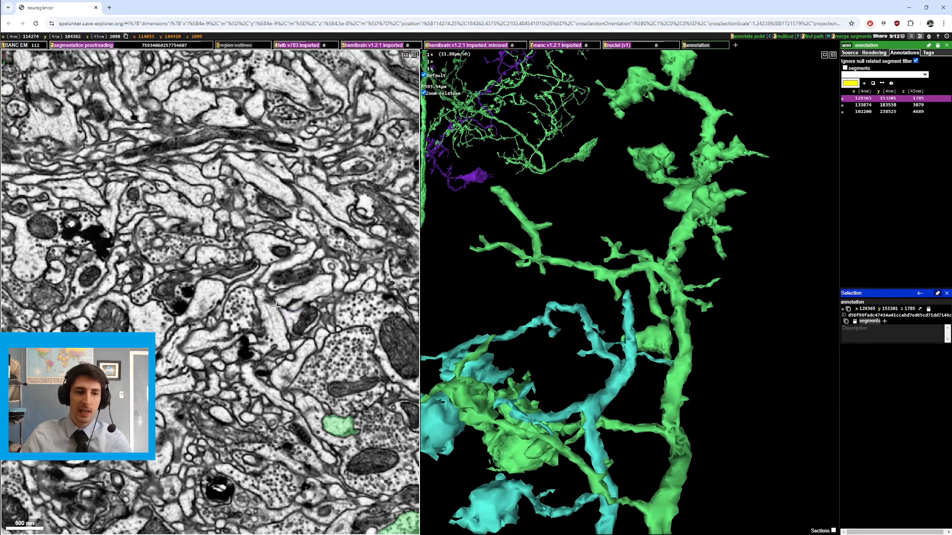
scroll(278, 305, "down", 6)
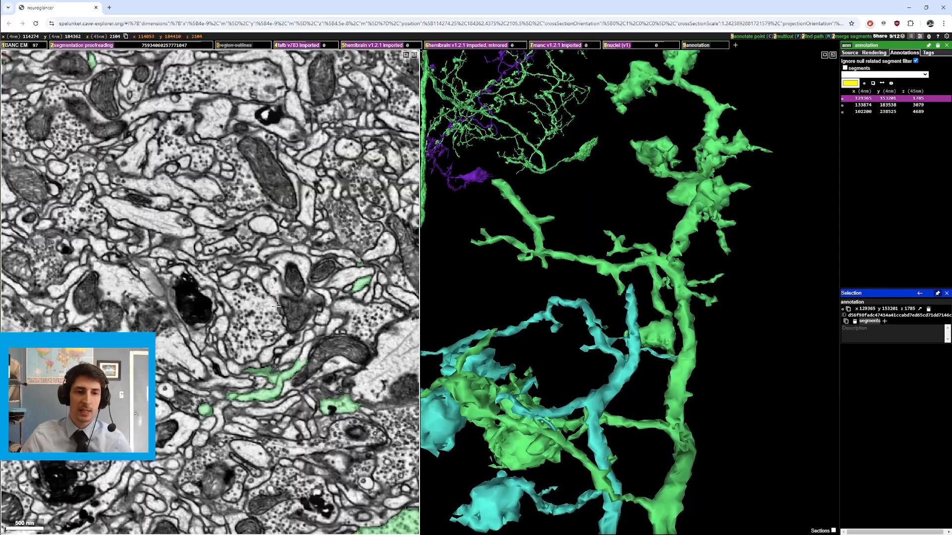
Step: Toggle the segmentation overlay off and on while stepping sections, then rotate and zoom the 3D view out
key("2")
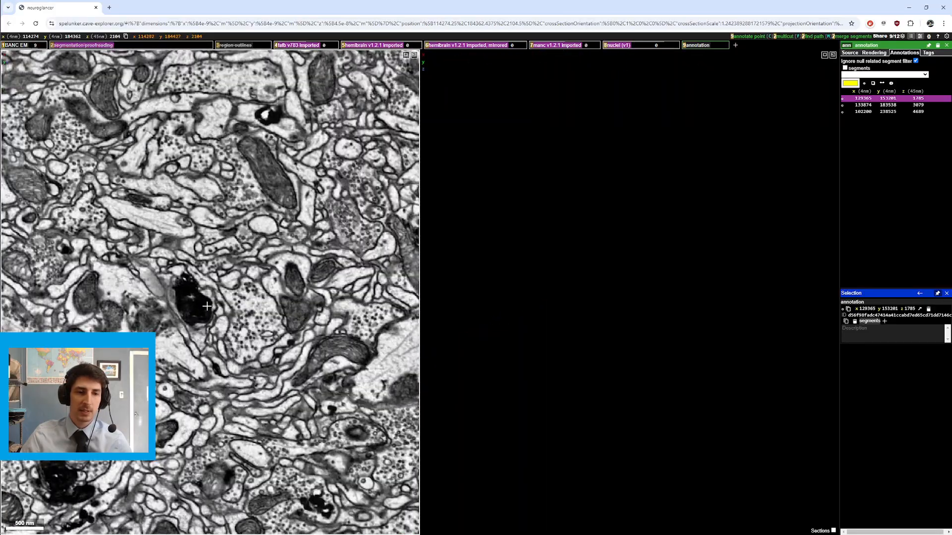
key("2")
scroll(207, 306, "up", 5)
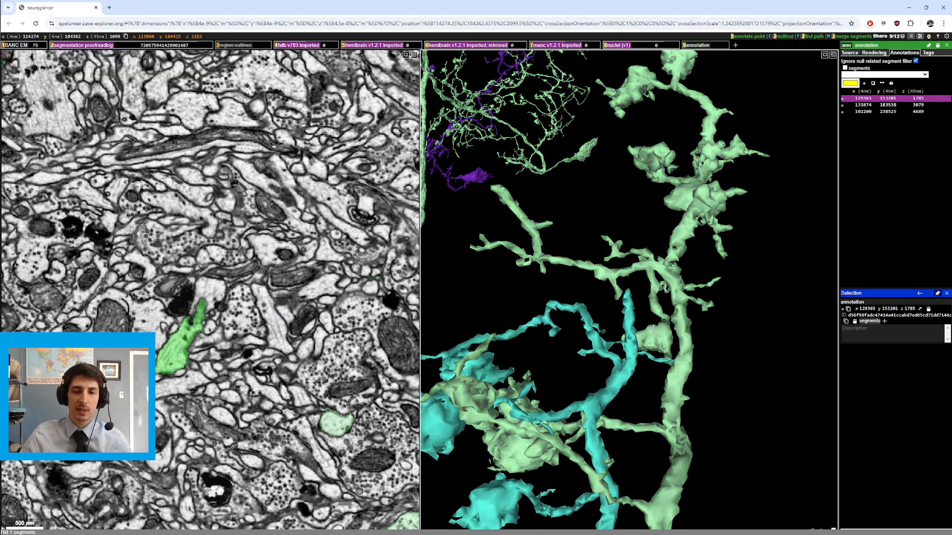
scroll(649, 326, "down", 6, "ctrl")
left_click_drag(649, 325, 641, 270)
scroll(663, 279, "down", 1, "ctrl")
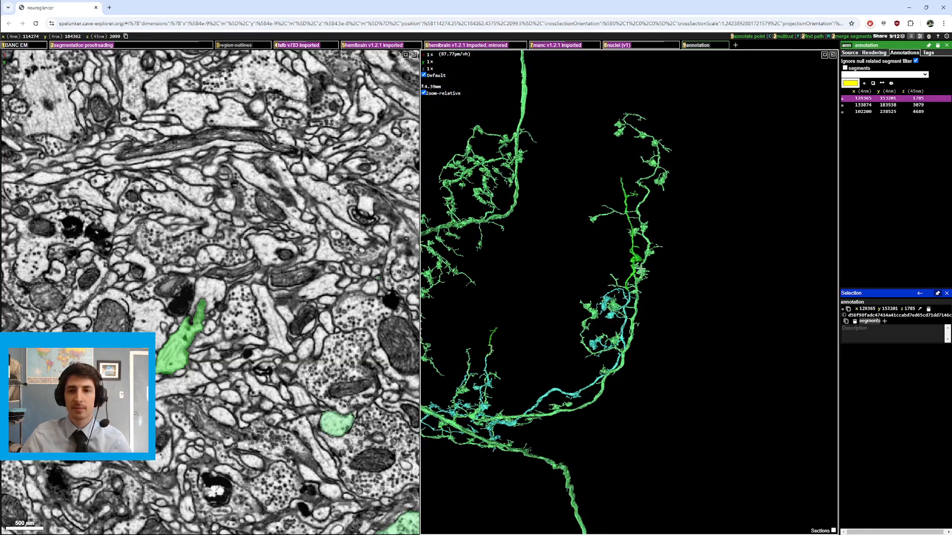
Step: Center on the end of a green branch and step through sections with the segmentation overlay toggled
right_click(622, 174)
scroll(637, 282, "up", 4, "ctrl")
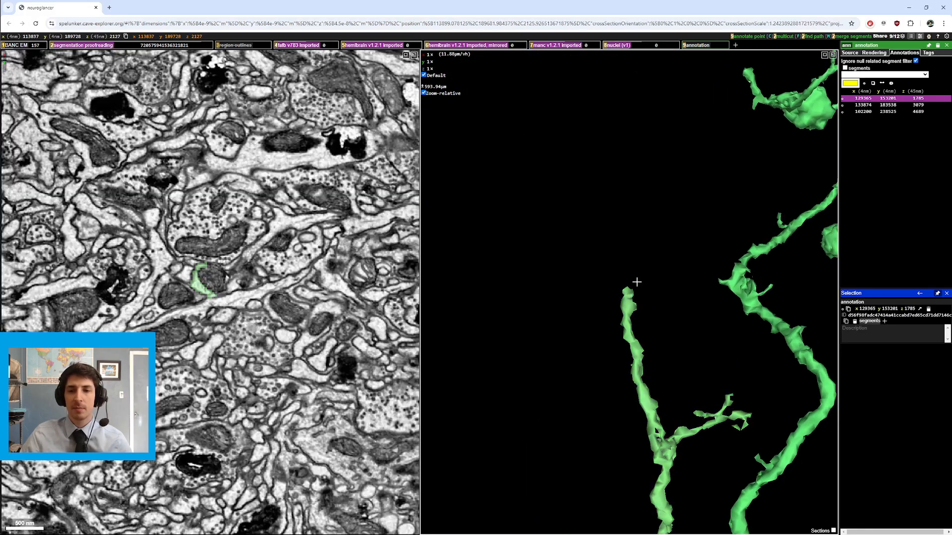
scroll(234, 307, "down", 6)
key("2")
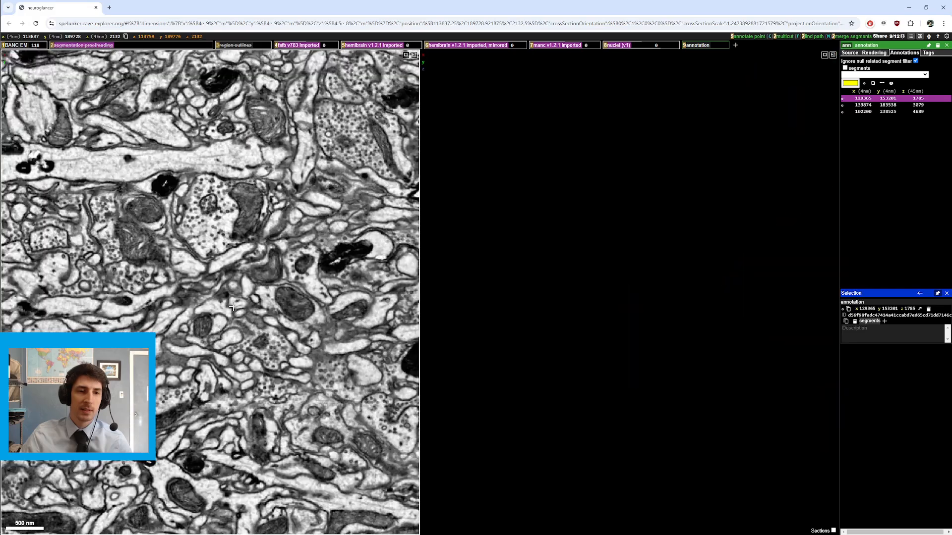
scroll(234, 312, "down", 1)
key("2")
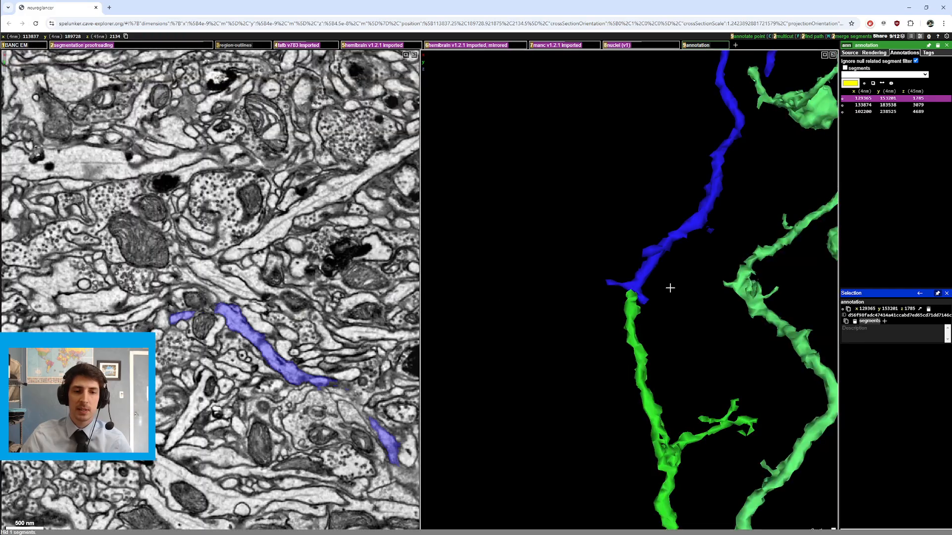
scroll(671, 287, "down", 3, "ctrl")
Step: Recenter and zoom the 3D view on the blue segment continuing from the green branch
right_click(643, 120)
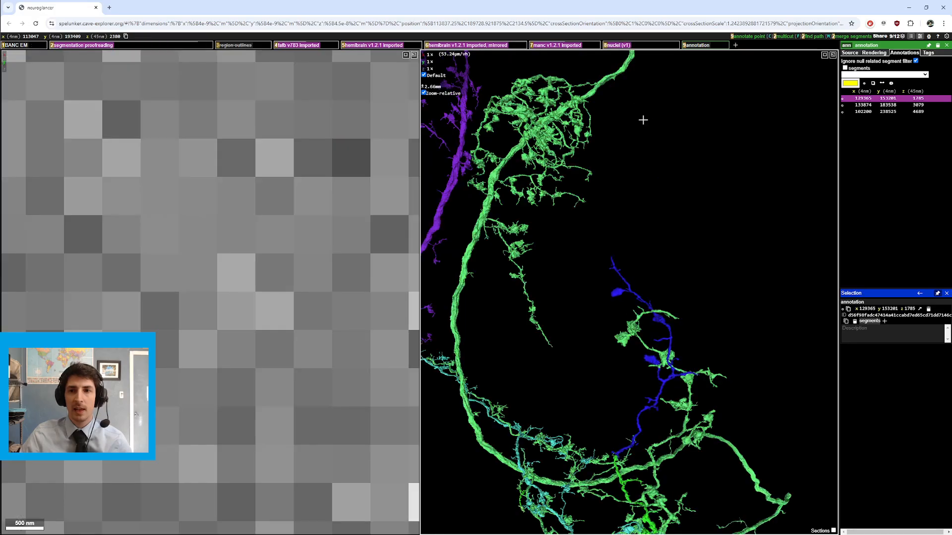
scroll(694, 166, "up", 2, "ctrl")
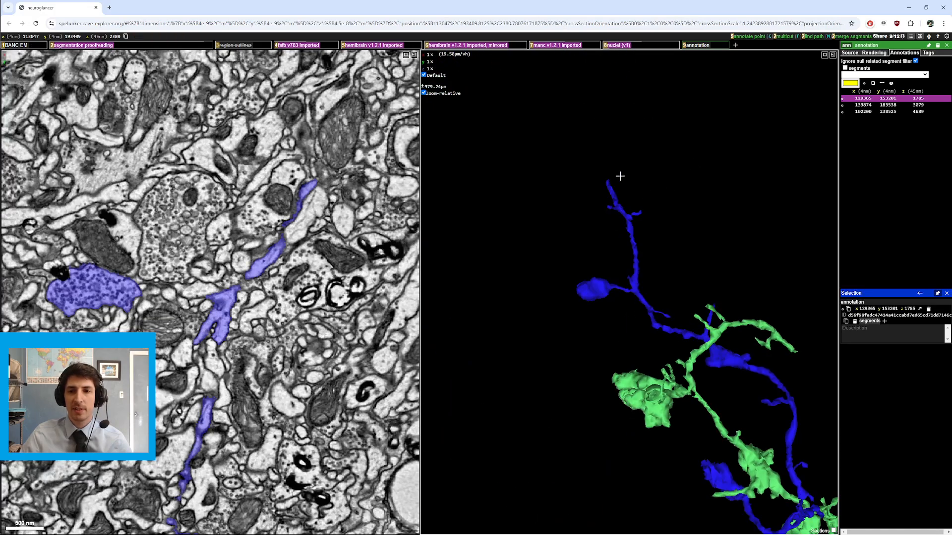
right_click(608, 179)
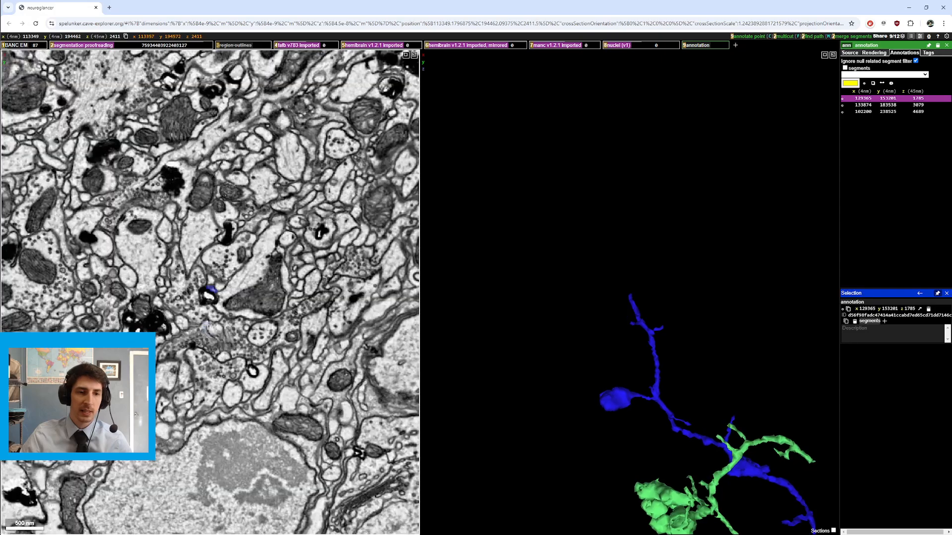
scroll(213, 323, "down", 4)
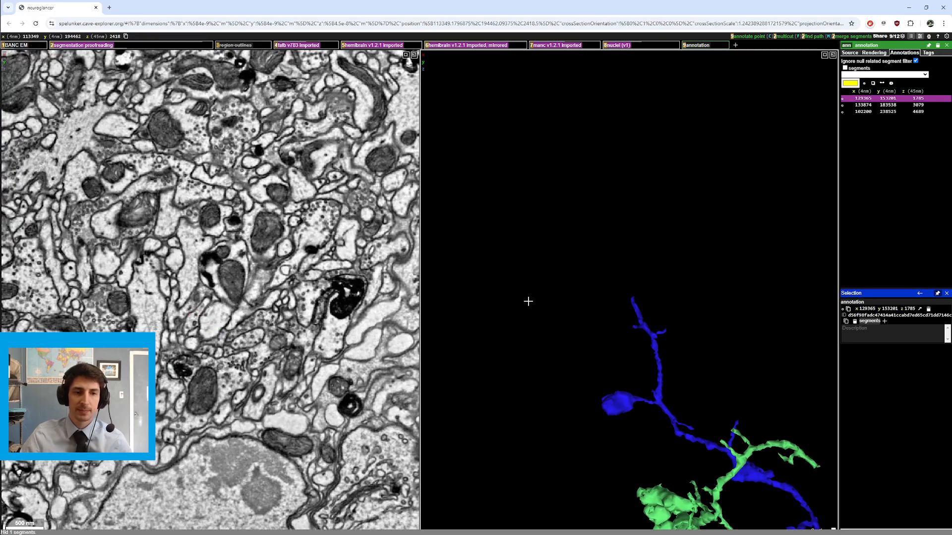
left_click_drag(645, 316, 652, 297)
scroll(651, 296, "down", 1, "ctrl")
Step: Follow the green branch further at close zoom in the 3D view
right_click(521, 198)
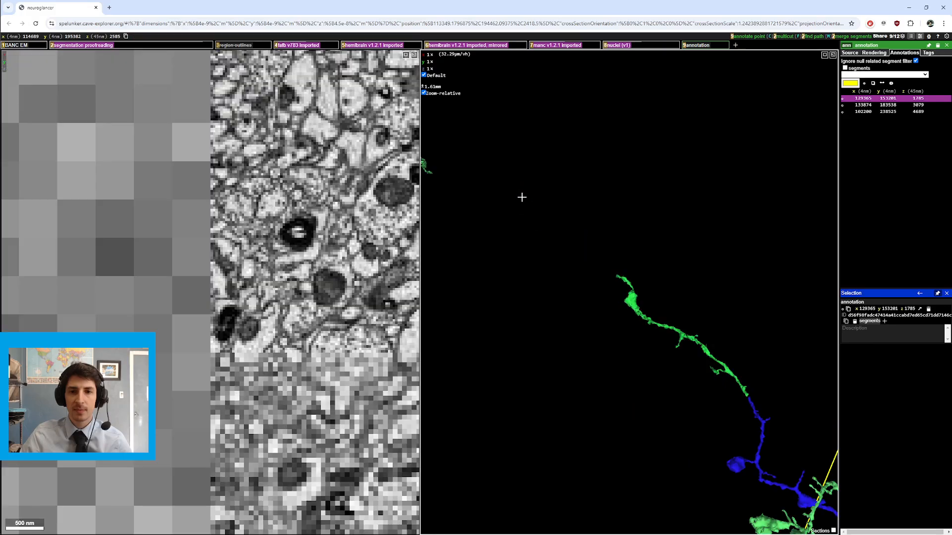
scroll(669, 243, "up", 2, "ctrl")
left_click_drag(669, 243, 618, 301)
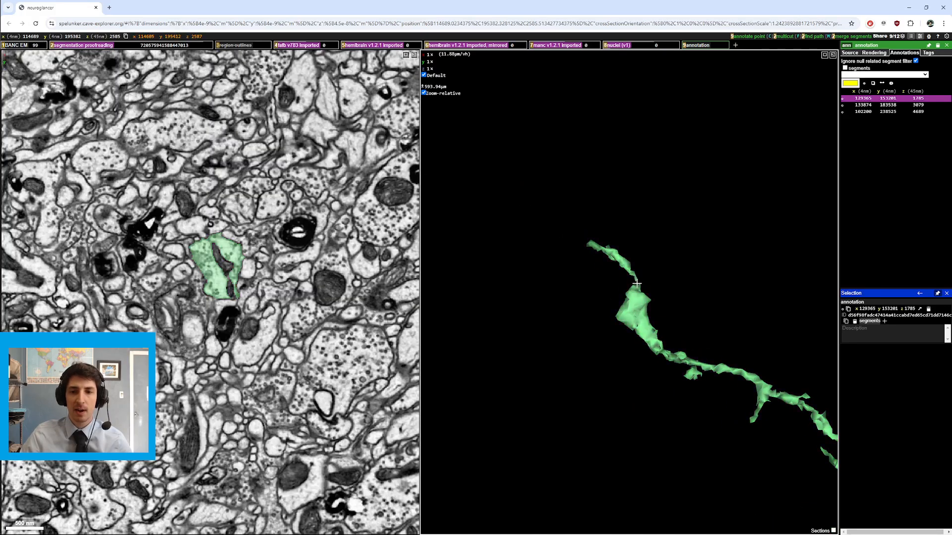
scroll(637, 283, "down", 5)
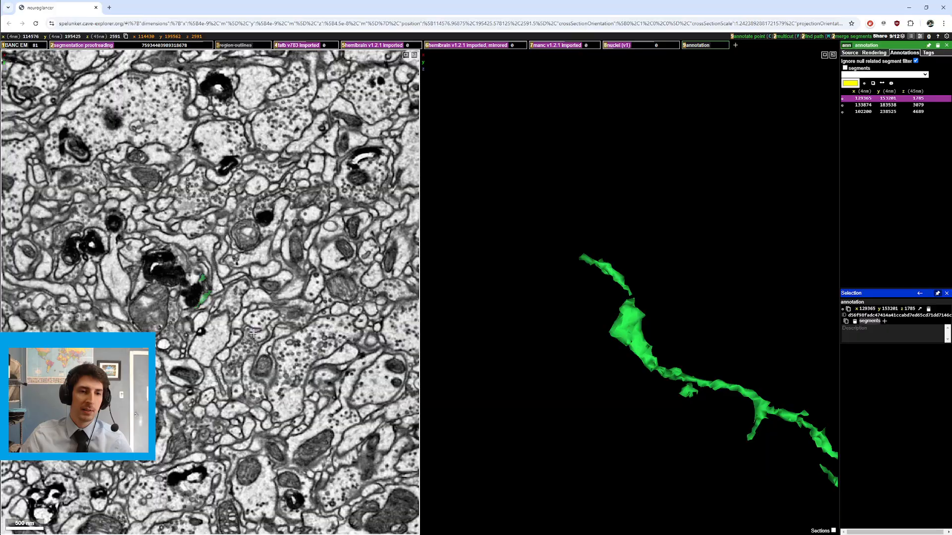
scroll(252, 335, "up", 2)
Step: Step through sections while toggling the segmentation overlay to trace the green branch's continuation
key("2")
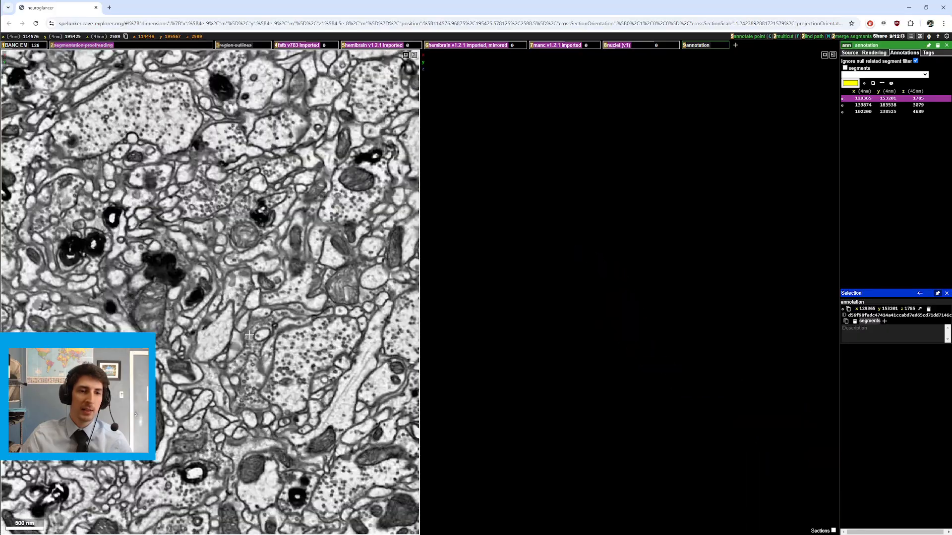
scroll(249, 334, "down", 12)
key("2")
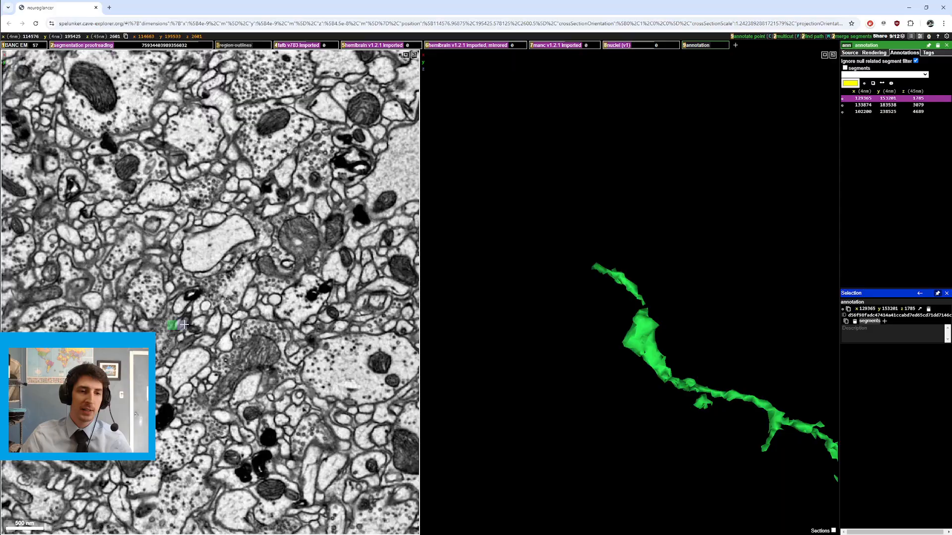
scroll(185, 325, "down", 18)
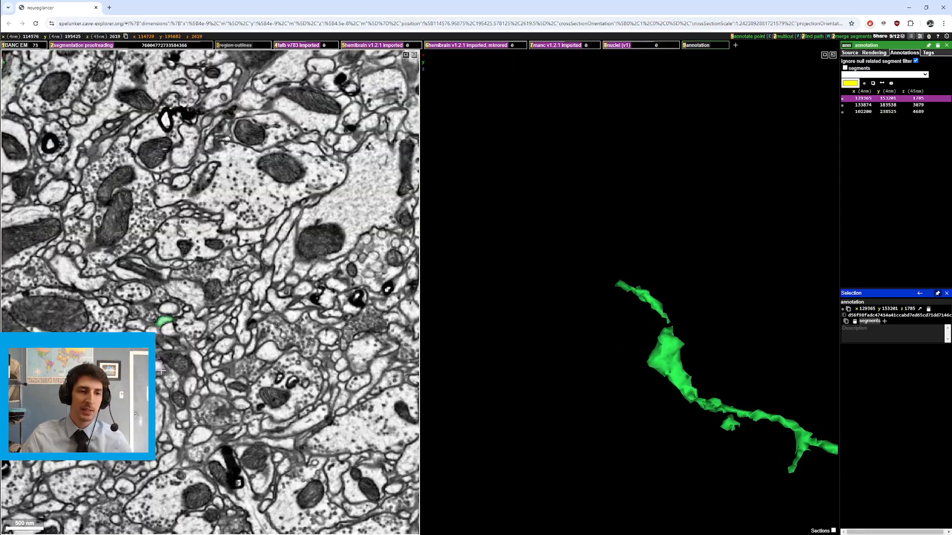
scroll(162, 369, "down", 2)
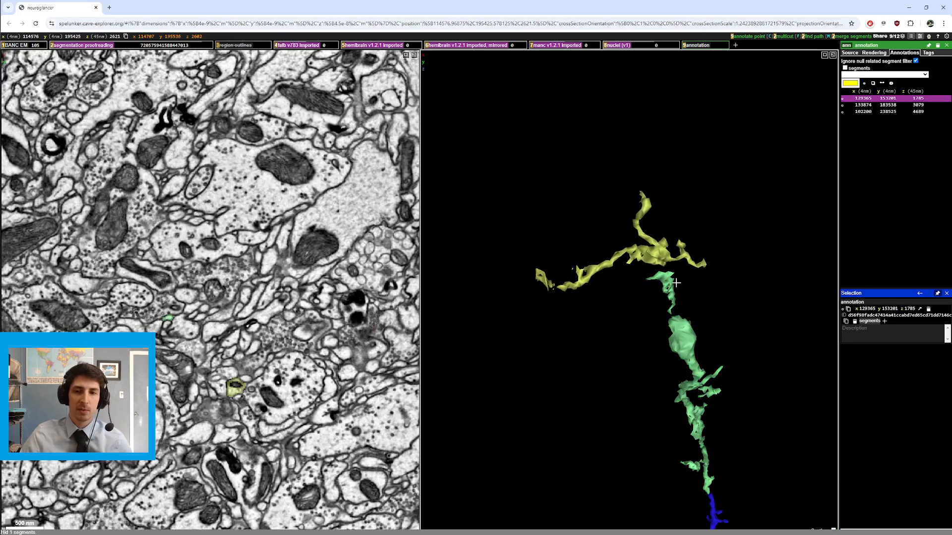
Step: Rotate the 3D view to examine where the yellow segment meets the green branch, then hide the segmentation overlay
left_click_drag(676, 283, 560, 277)
scroll(251, 344, "up", 7)
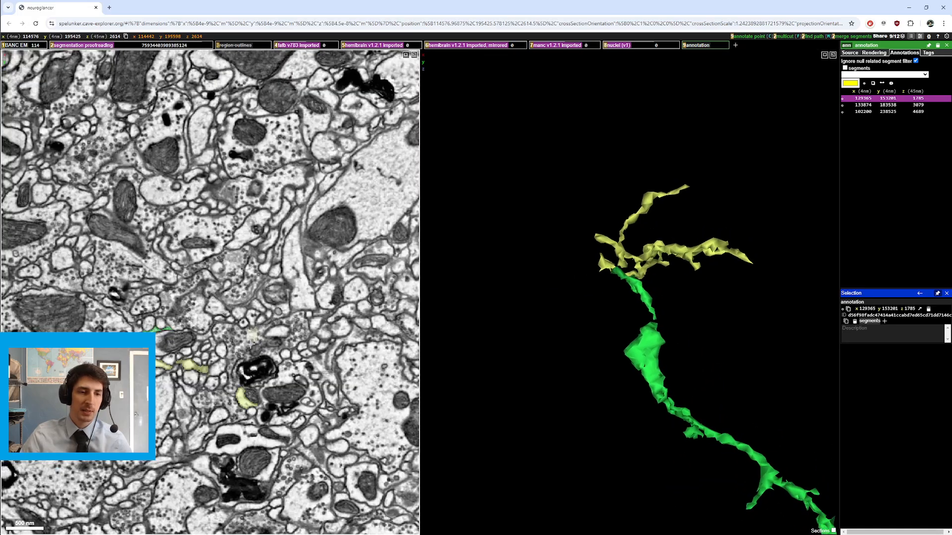
scroll(251, 343, "up", 6)
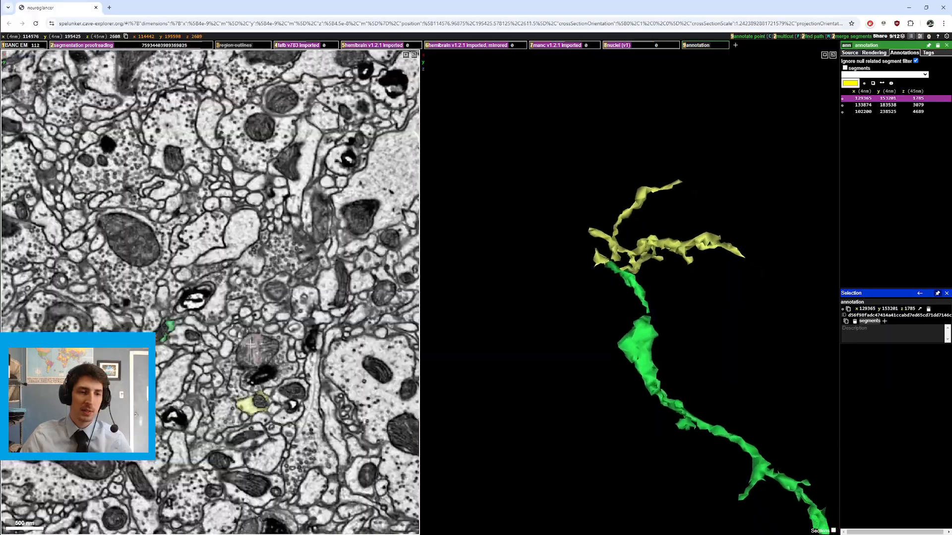
scroll(251, 344, "down", 8)
key("2")
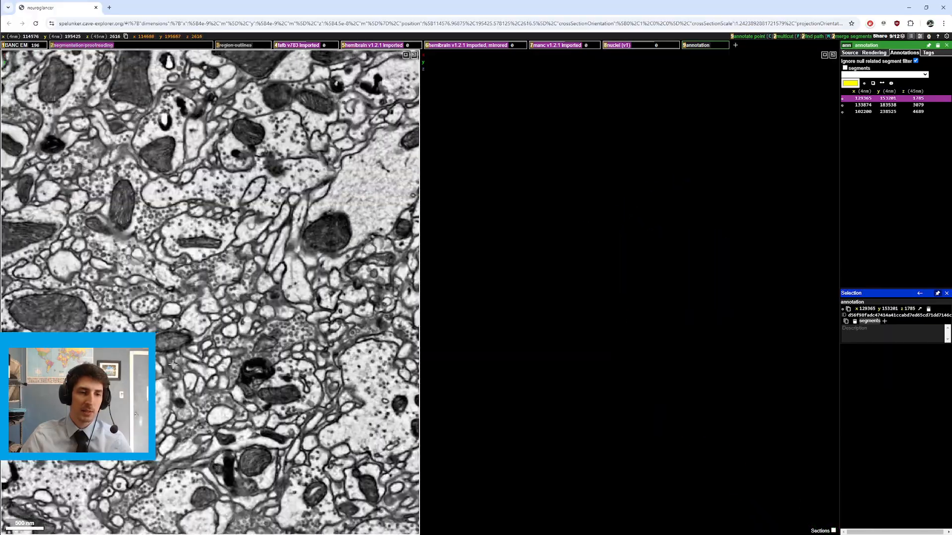
Step: Recenter the slice view on the yellow segment and step sections, toggling the segmentation overlay
right_click(276, 365)
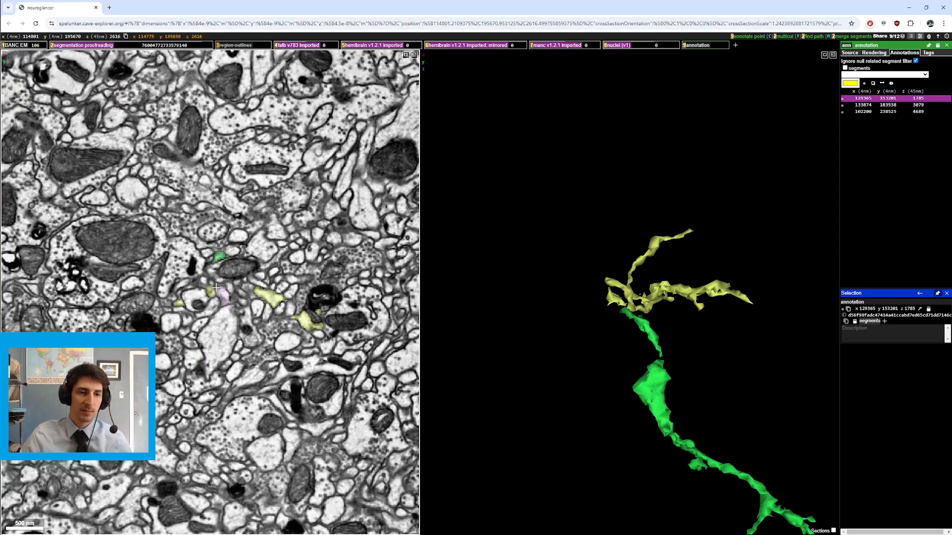
scroll(217, 286, "down", 13)
key("2")
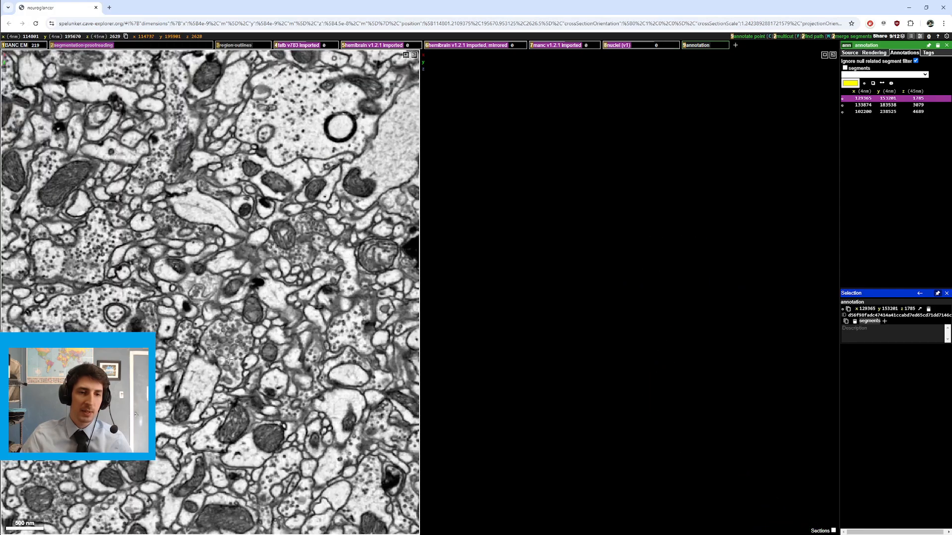
scroll(230, 360, "down", 8)
key("2")
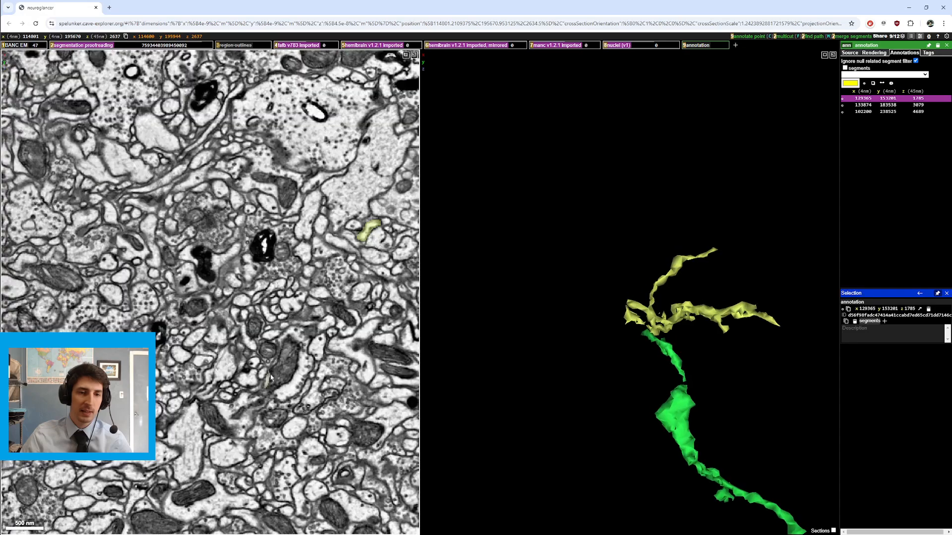
Step: Remove the yellow segment from the display and zoom the 3D view out to the full neurons
double_click(670, 317)
scroll(668, 318, "down", 12, "ctrl")
left_click_drag(648, 337, 465, 362)
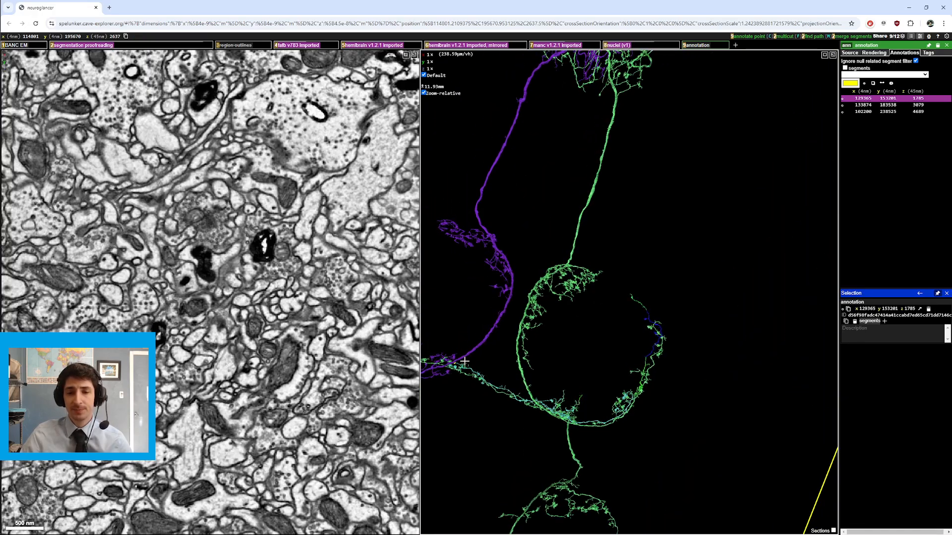
Step: Recenter and zoom the 3D view onto where the purple and green neurons cross, rotating to inspect the contact
right_click(456, 364)
scroll(460, 361, "down", 5, "ctrl")
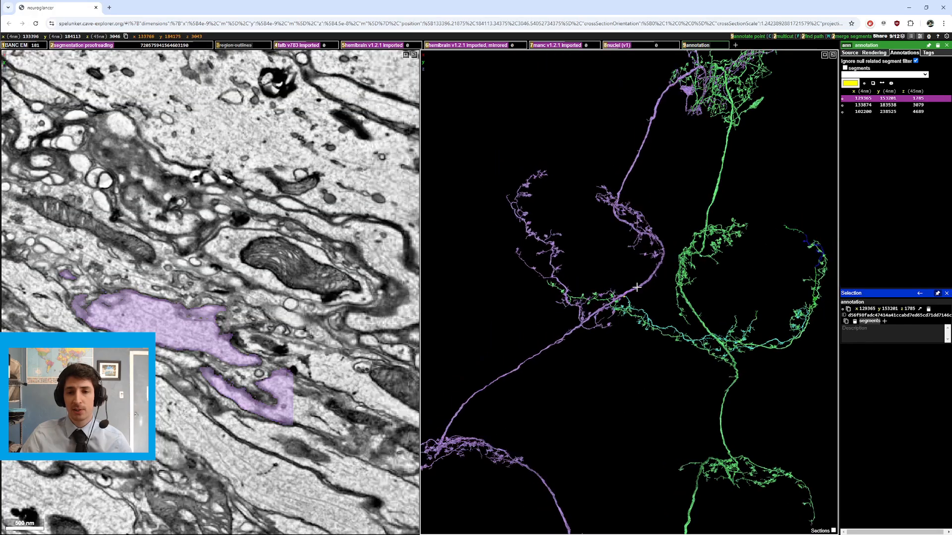
left_click_drag(605, 317, 613, 276)
right_click(654, 313)
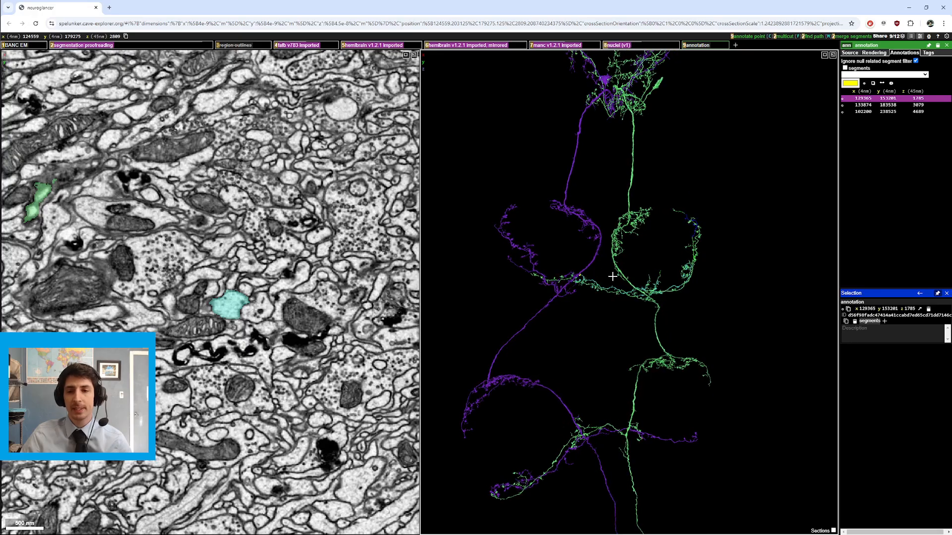
right_click(588, 266)
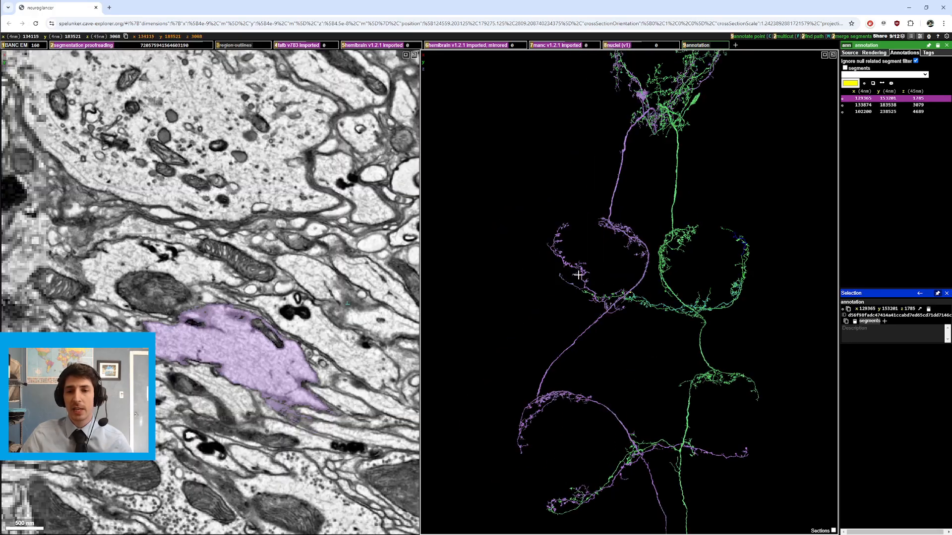
scroll(588, 267, "up", 6)
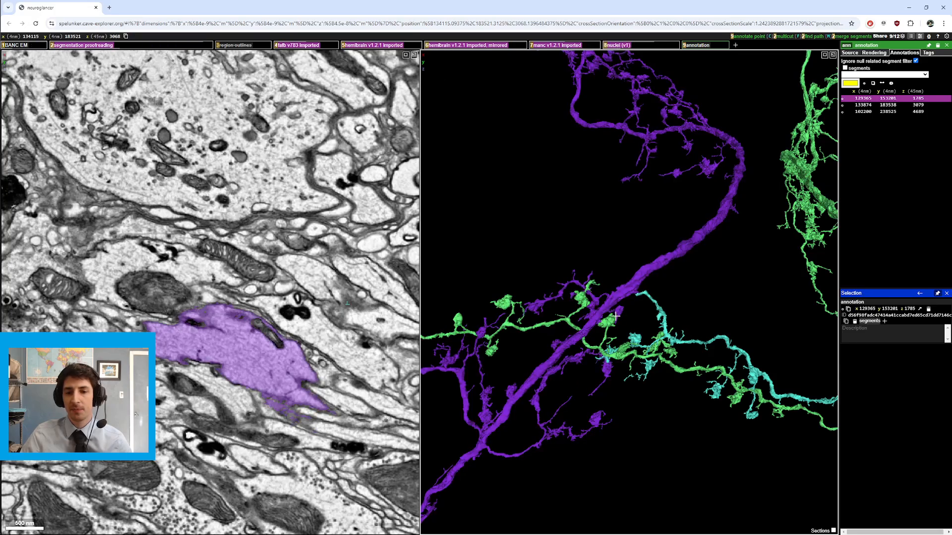
left_click_drag(657, 259, 474, 465)
left_click_drag(527, 433, 581, 349)
scroll(571, 327, "up", 4, "ctrl")
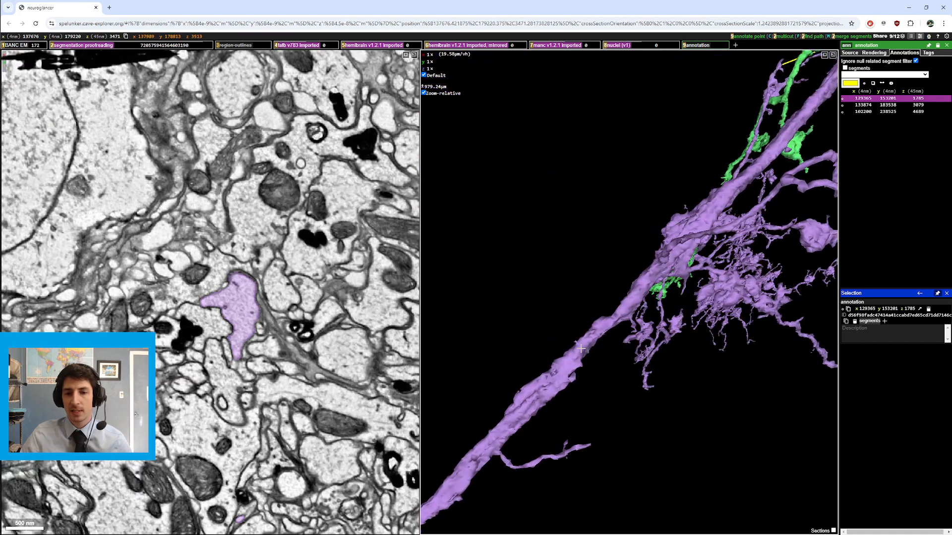
left_click_drag(574, 447, 576, 397)
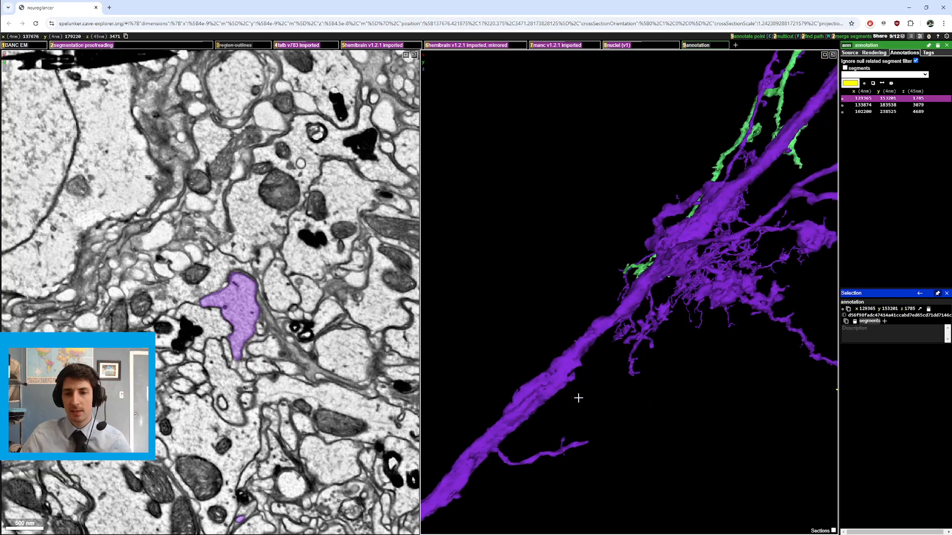
Step: Recenter the slice view on the purple neurite and step through sections, toggling the segmentation overlay off and on
right_click(566, 377)
left_click_drag(651, 324, 626, 287)
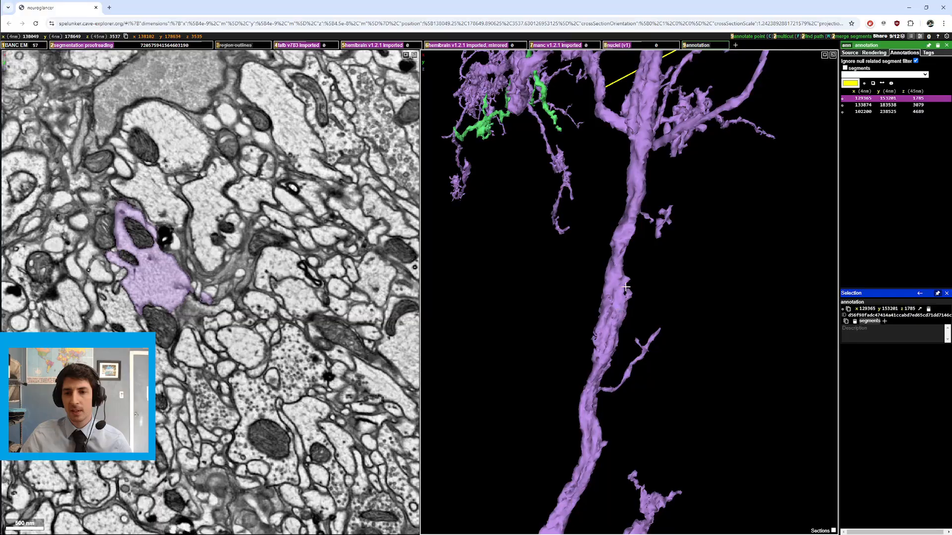
scroll(312, 341, "down", 10)
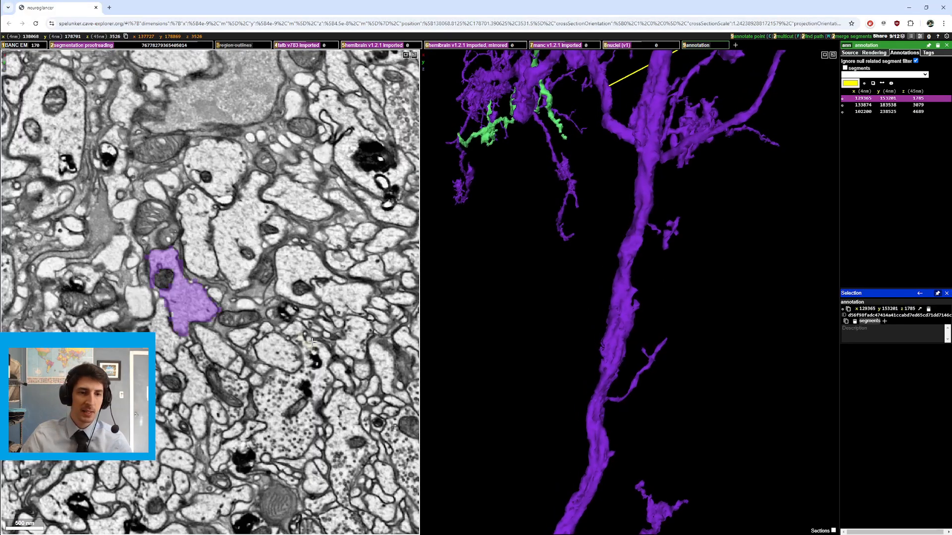
scroll(297, 332, "up", 5)
key("2")
scroll(210, 290, "up", 3)
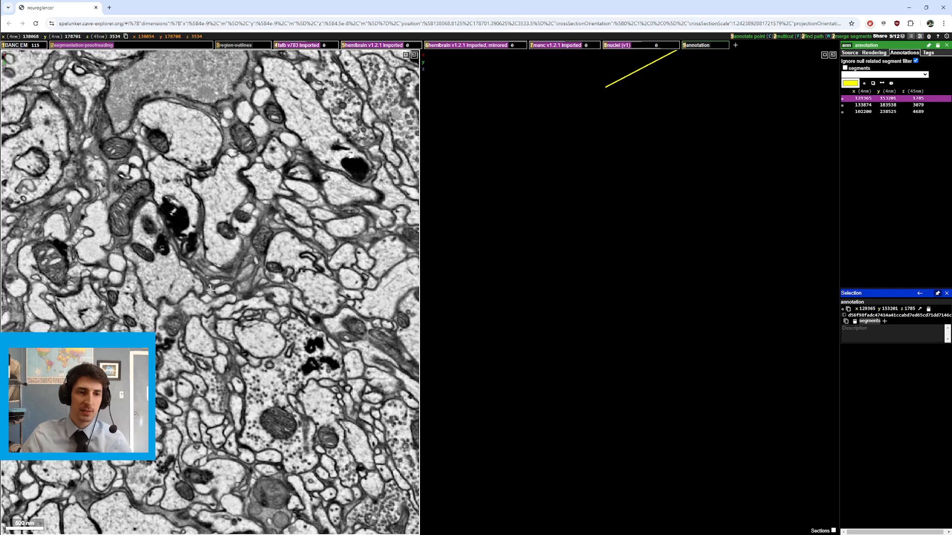
scroll(211, 290, "down", 7)
key("2")
Step: Rotate and zoom the 3D view onto the cyan segment running alongside the thick purple neurite
left_click_drag(521, 293, 666, 205)
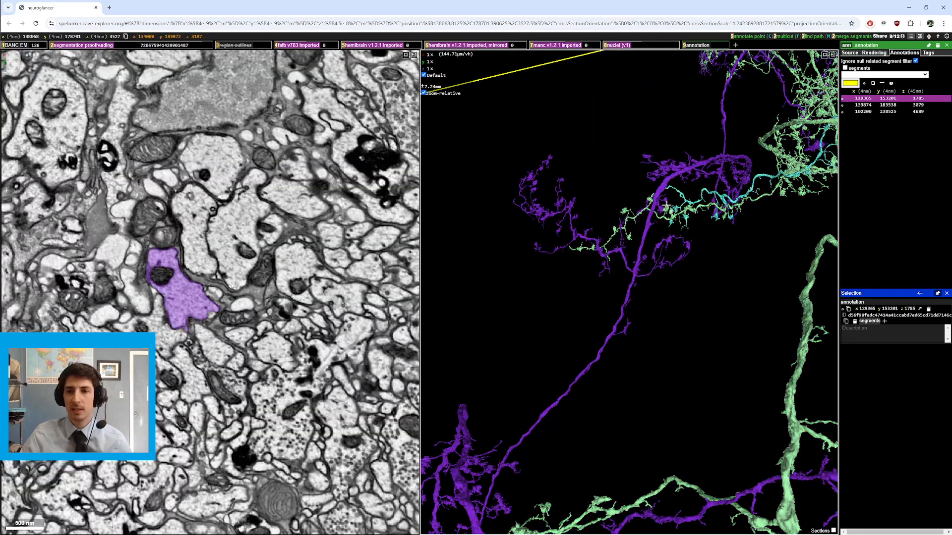
right_click(660, 230)
scroll(625, 293, "up", 3, "ctrl")
left_click_drag(669, 281, 663, 254)
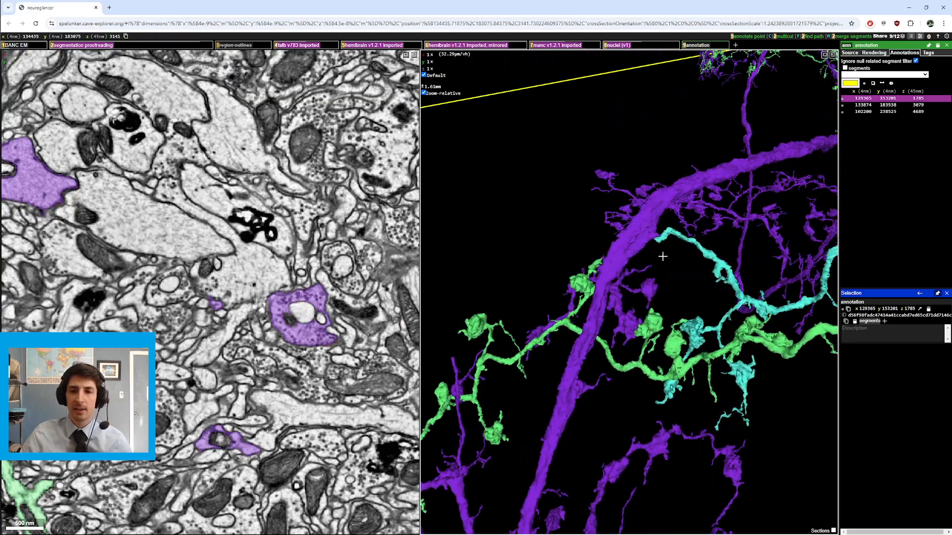
right_click(655, 231)
left_click_drag(510, 303, 585, 305)
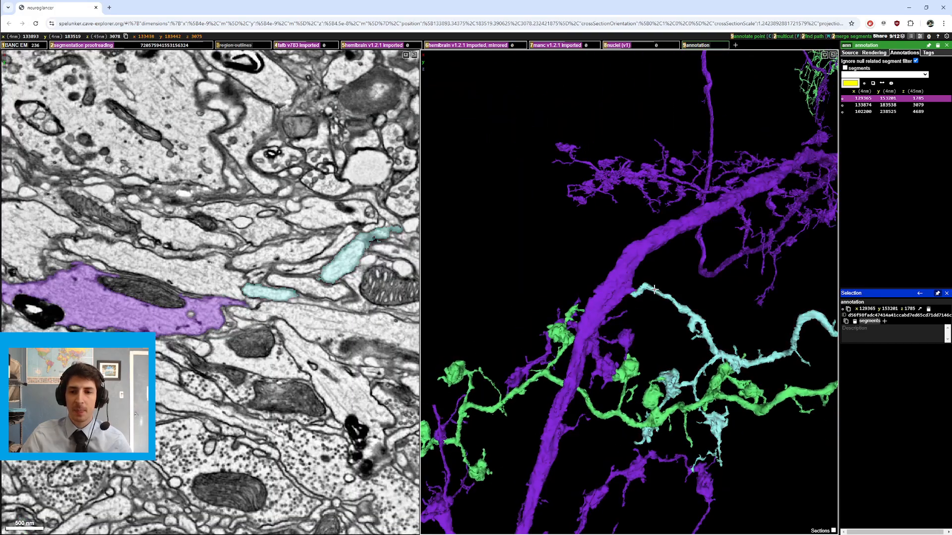
Step: Hide the cyan segment and rotate the 3D view to examine the purple neurite beside the green branch
double_click(650, 293)
left_click_drag(650, 293, 638, 294)
right_click(632, 292)
scroll(563, 304, "up", 1, "ctrl")
left_click_drag(563, 303, 666, 235)
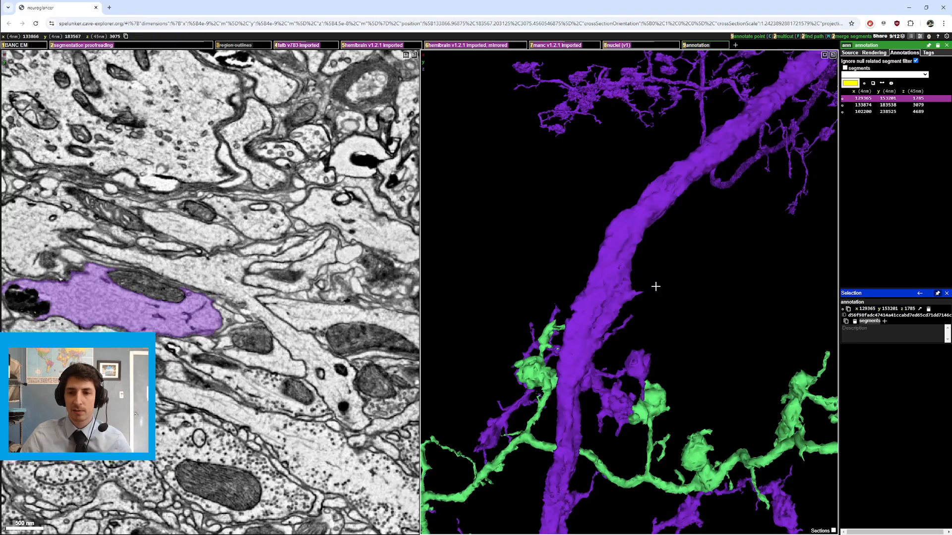
left_click_drag(655, 287, 593, 364)
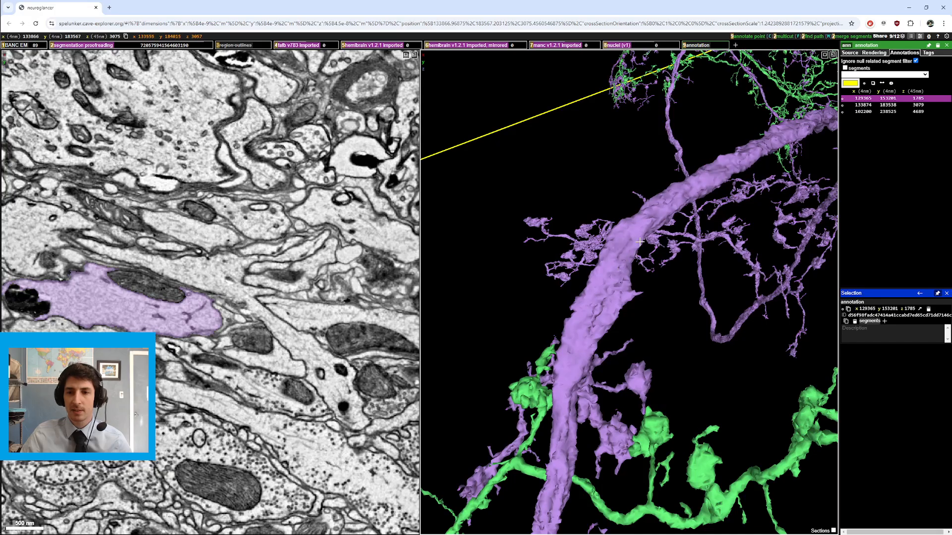
right_click(640, 292)
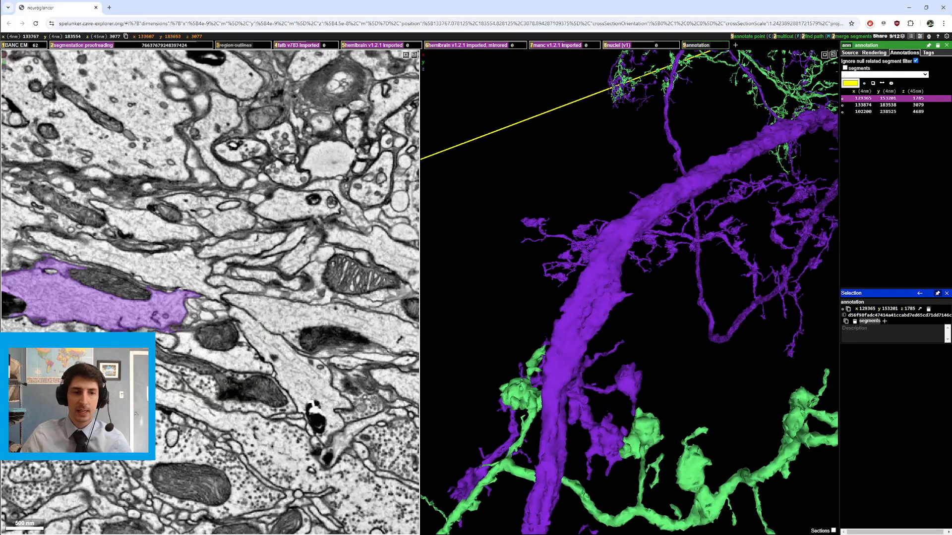
Step: Show the cyan segment again by selecting it in the EM slice view
scroll(224, 279, "down", 3)
double_click(225, 280)
scroll(615, 285, "down", 8, "ctrl")
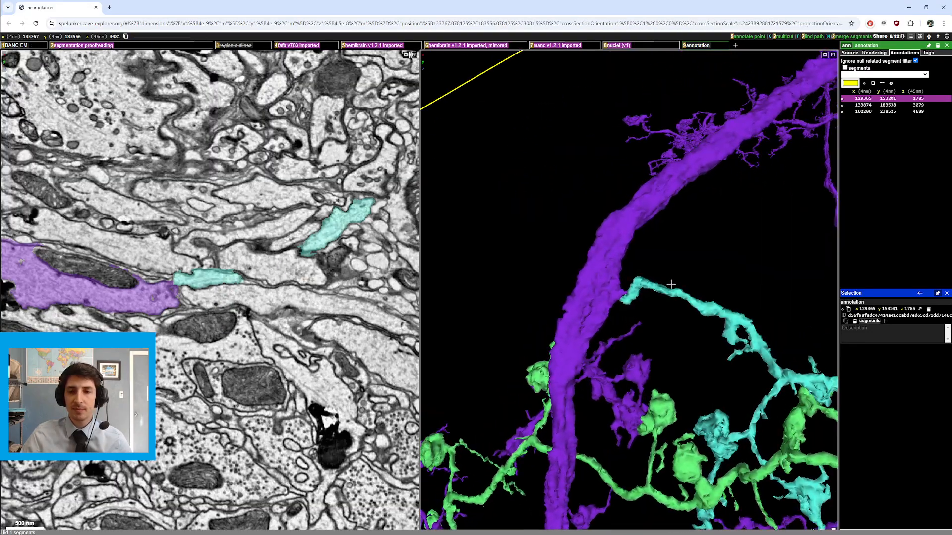
Step: Rotate and recenter the 3D view, then zoom out to see both complete neurons
left_click_drag(615, 285, 794, 259)
right_click(816, 225)
left_click_drag(817, 225, 636, 239)
right_click(682, 125)
scroll(549, 271, "up", 5)
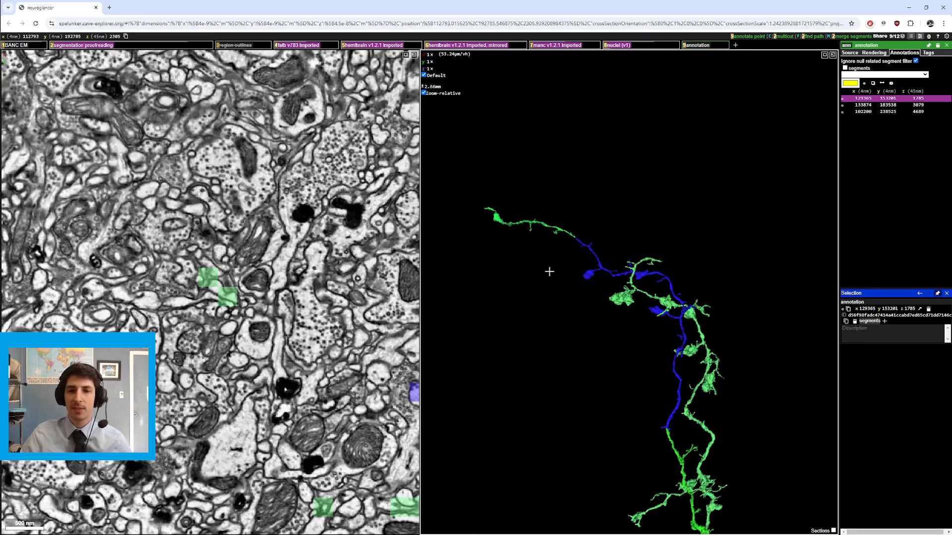
scroll(613, 239, "down", 10)
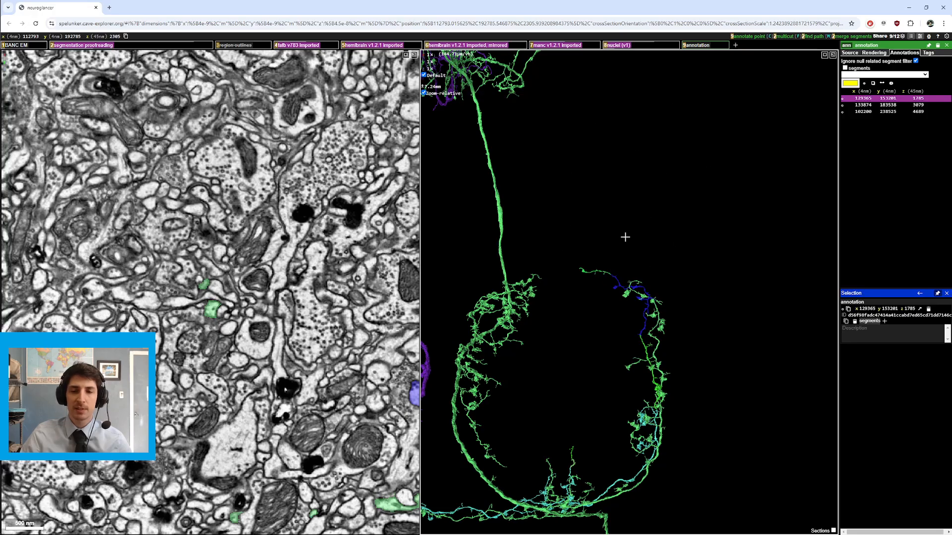
scroll(624, 238, "down", 10)
left_click_drag(597, 270, 526, 370)
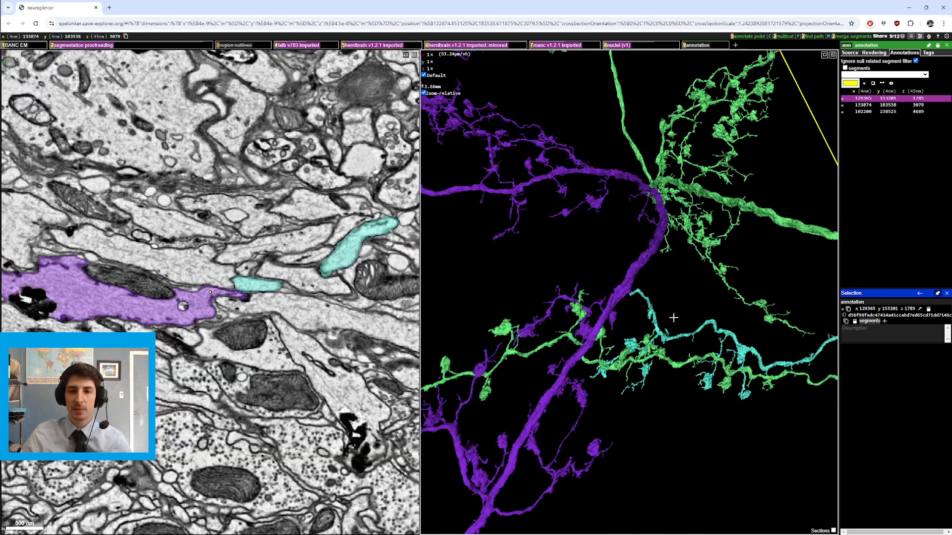
Step: Zoom in and out on the crossing region to compare the neurons' overall shapes
scroll(631, 294, "up", 3)
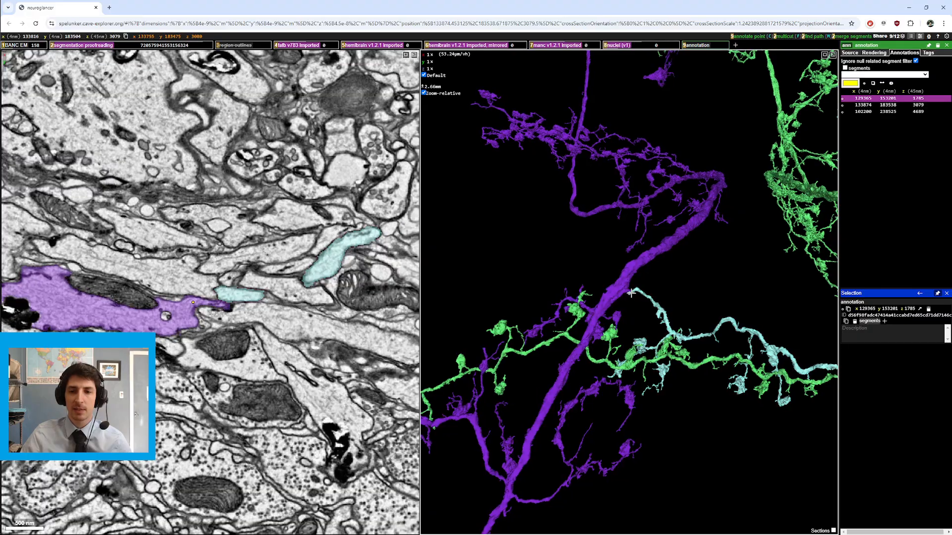
scroll(203, 304, "up", 5)
scroll(203, 304, "down", 8)
scroll(203, 303, "up", 3)
scroll(674, 318, "down", 5, "ctrl")
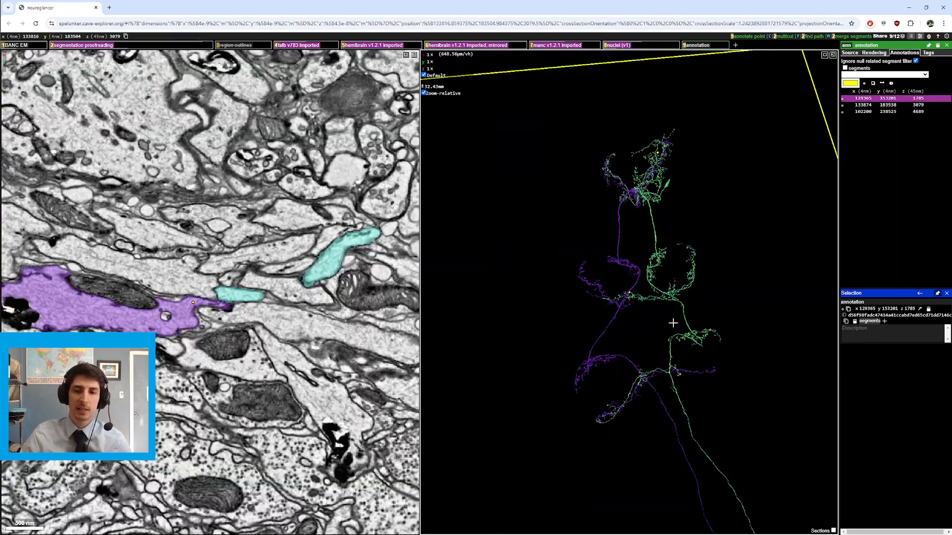
scroll(702, 338, "down", 5)
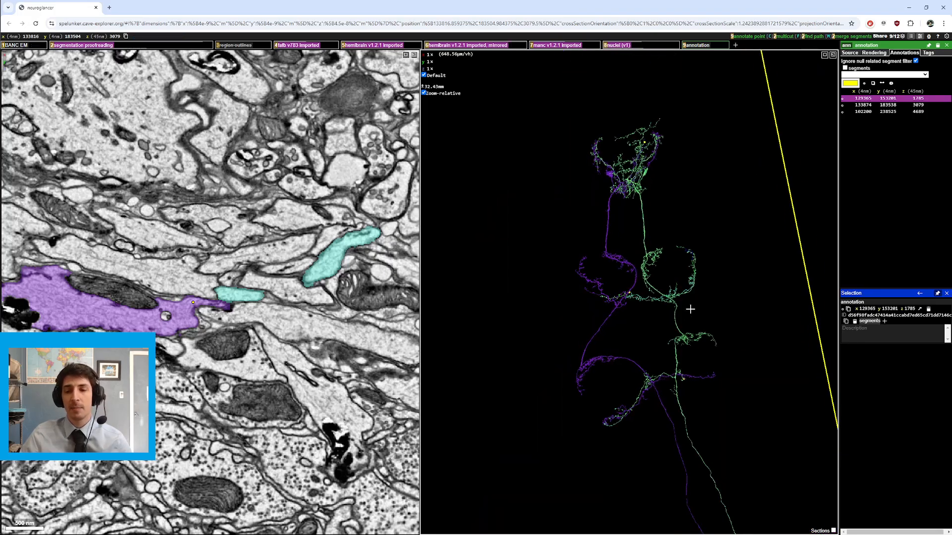
Step: Recenter on the lower crossing of the purple and green neurons and zoom in to inspect it
right_click(655, 376)
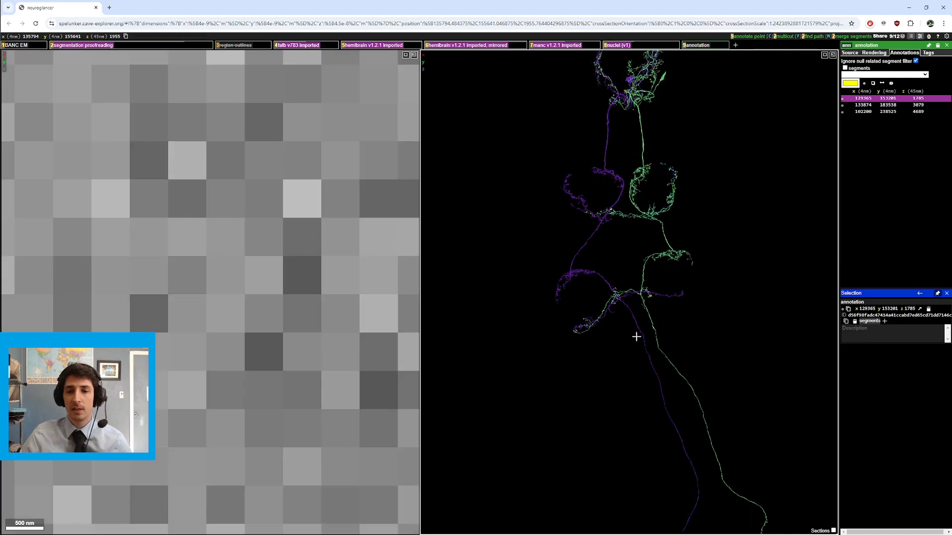
scroll(636, 333, "up", 5)
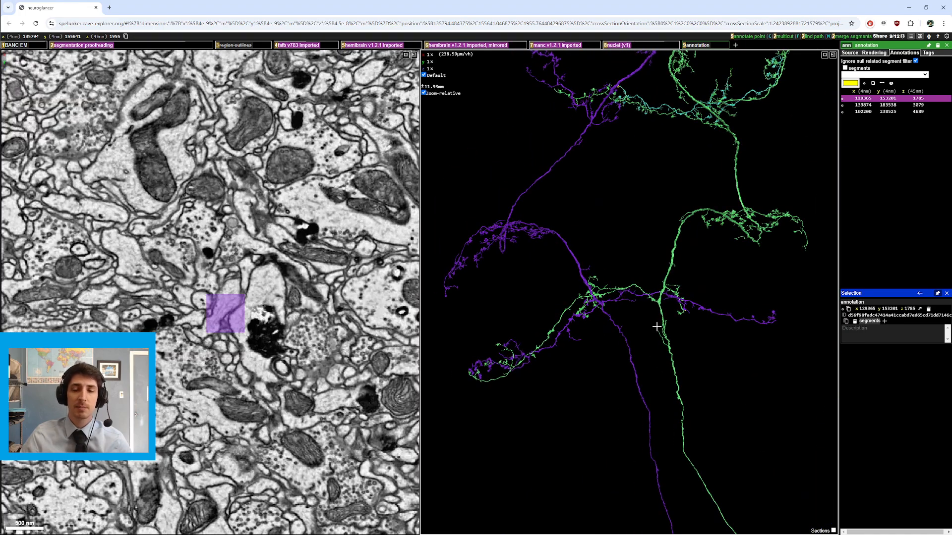
left_click_drag(637, 318, 636, 314)
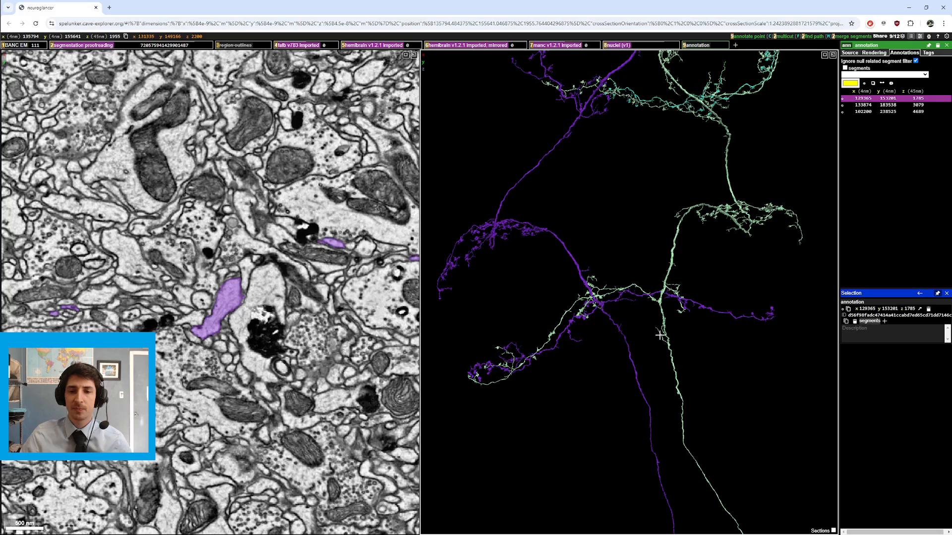
scroll(665, 286, "up", 3)
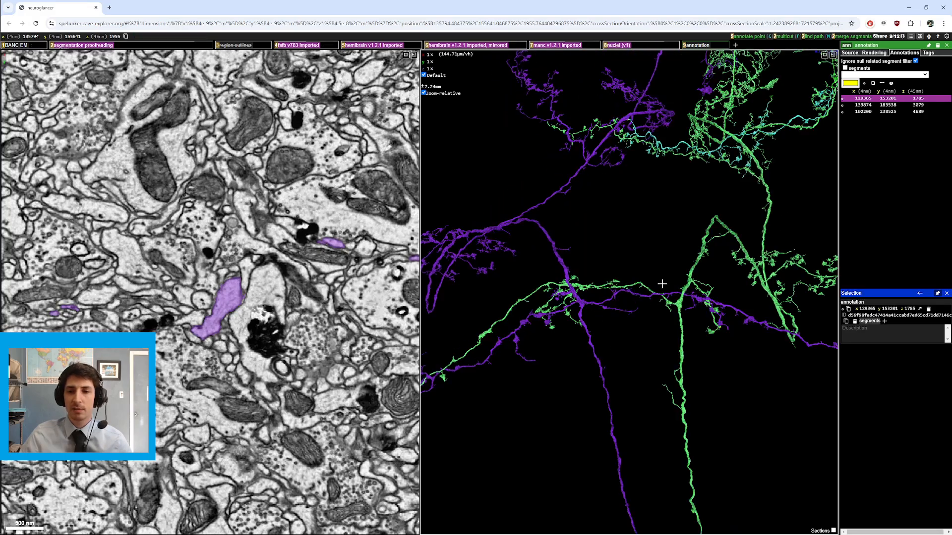
right_click(710, 311)
scroll(687, 392, "up", 5)
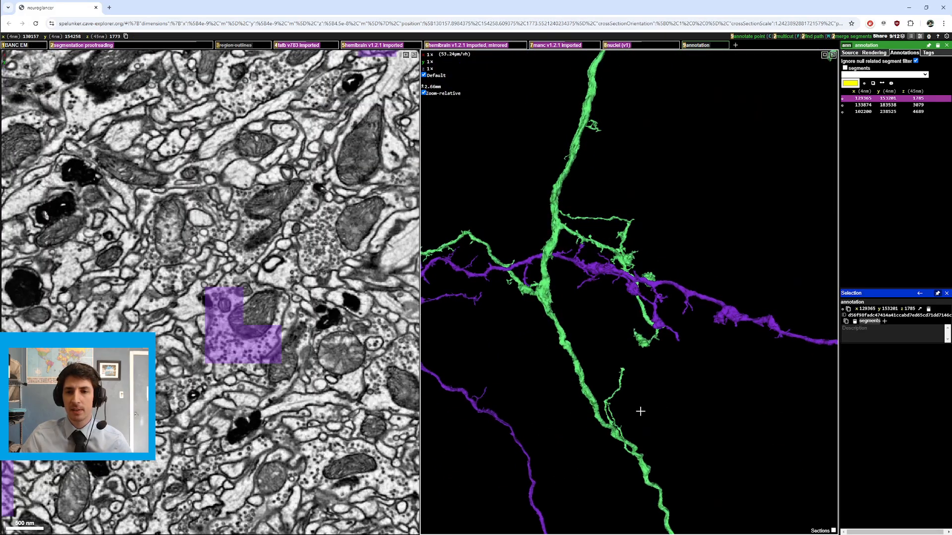
Step: Recenter on further crossing points along the purple neurite and zoom in and out to compare them
scroll(640, 412, "down", 5)
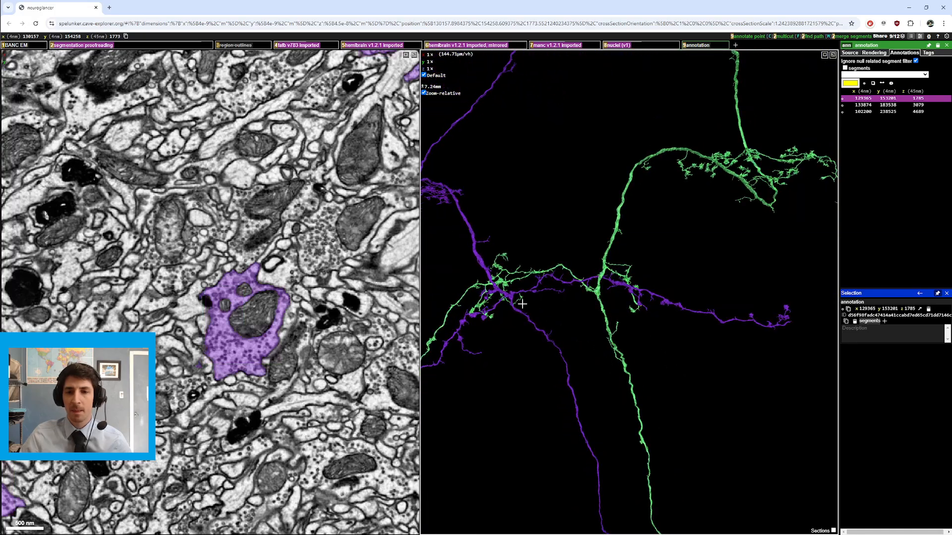
right_click(522, 304)
scroll(638, 330, "down", 3)
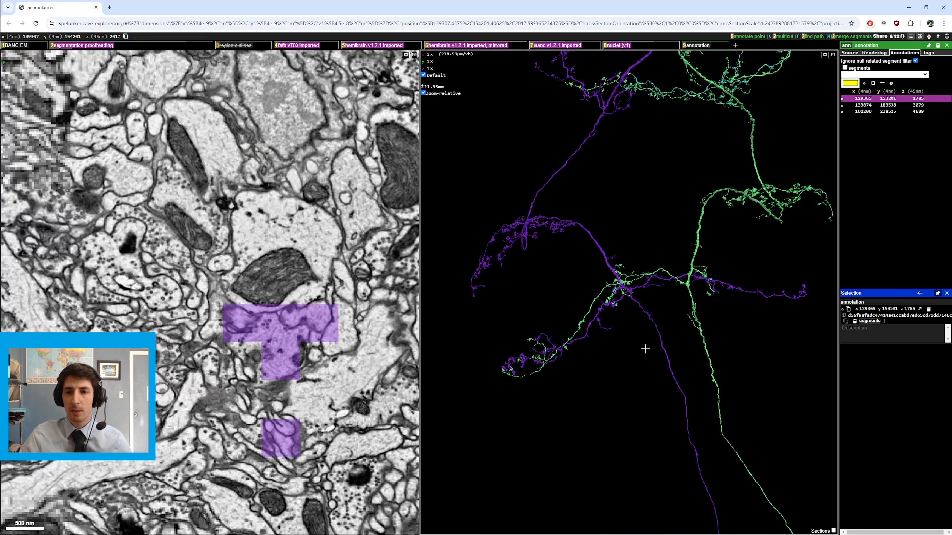
scroll(644, 322, "up", 3)
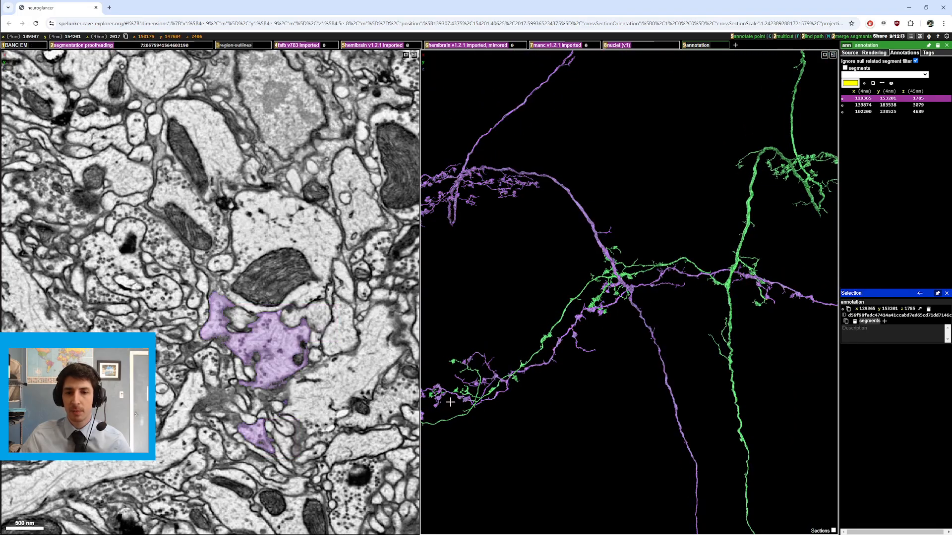
right_click(685, 278)
scroll(685, 277, "down", 3)
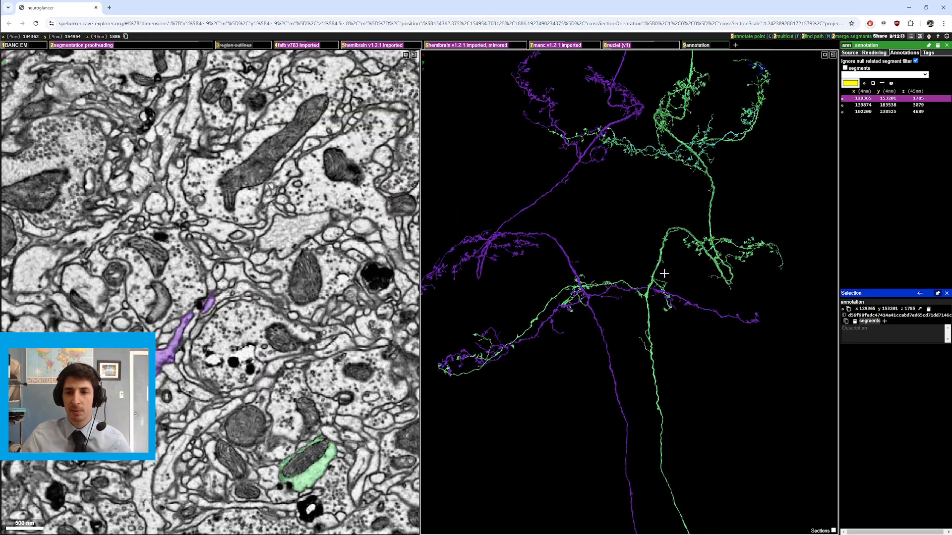
Step: Recenter on the crossing where the purple axon meets the green branch, rotate, and zoom in for detail
right_click(663, 288)
scroll(663, 287, "up", 8)
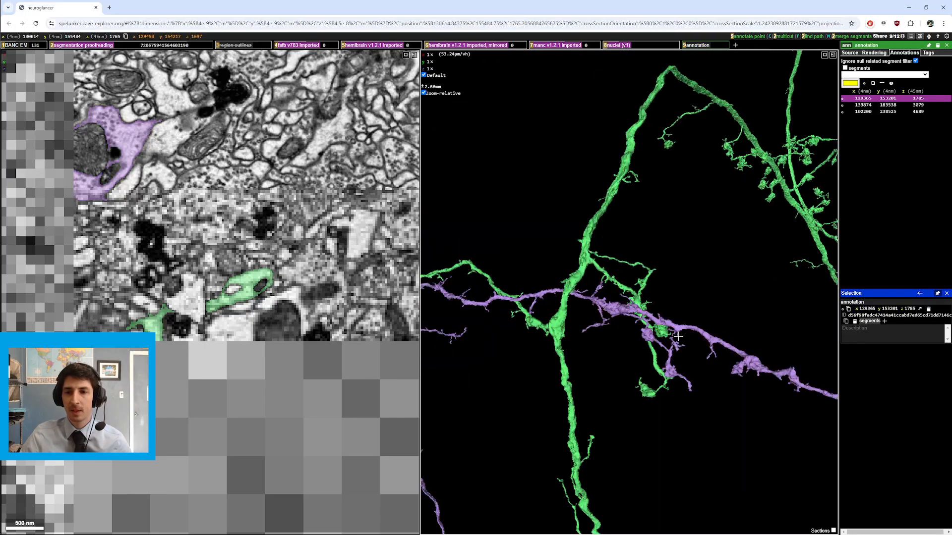
left_click_drag(658, 375, 574, 244)
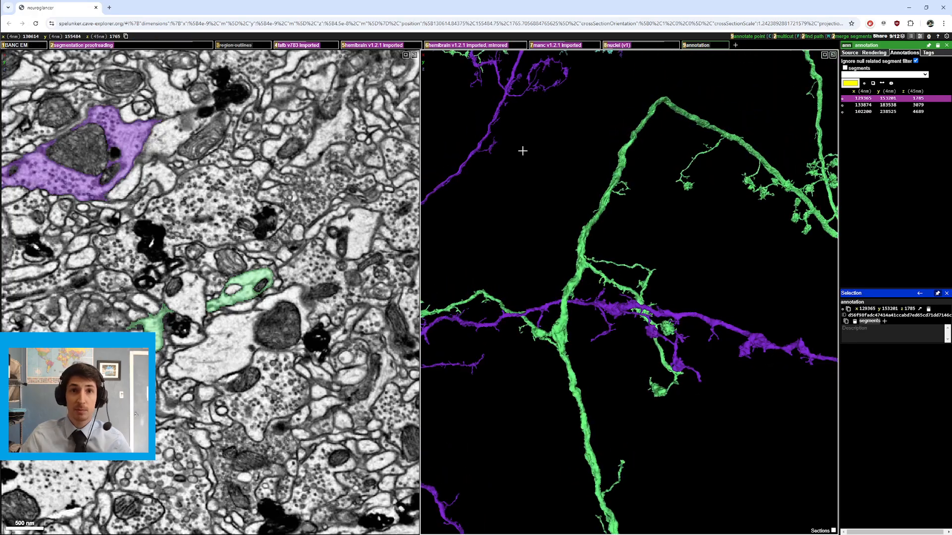
right_click(682, 373)
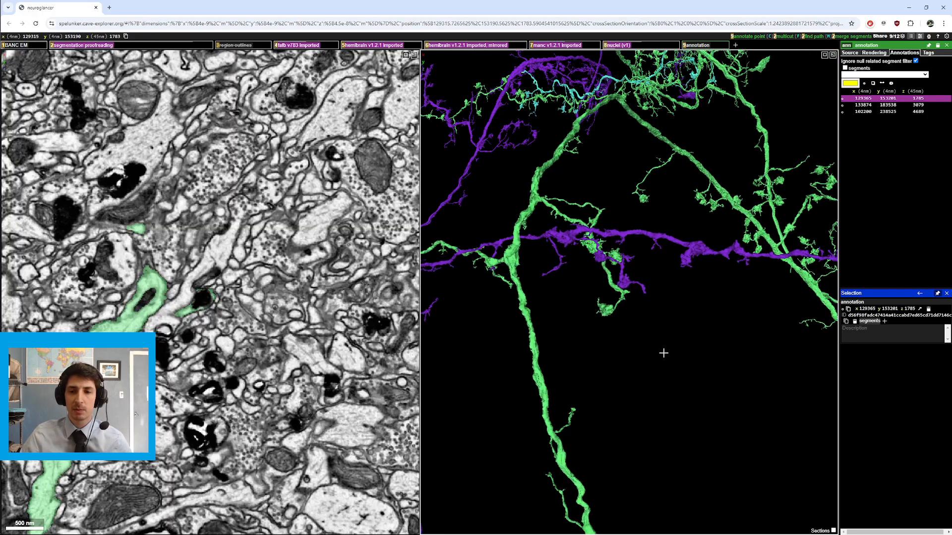
scroll(663, 348, "up", 6)
scroll(295, 332, "up", 2)
scroll(296, 332, "down", 9)
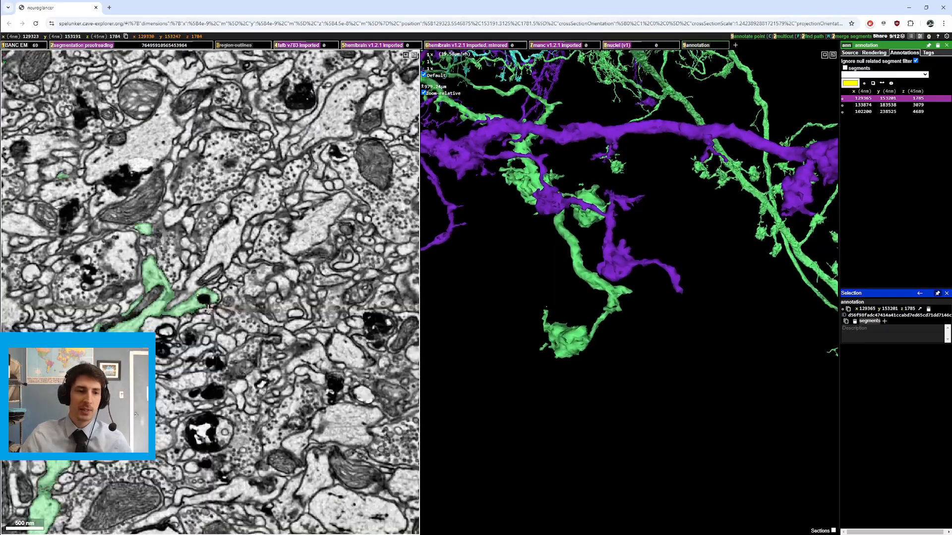
Step: Step through EM slices near the crossing and select the neighbouring segment so it is displayed in yellow in both views
scroll(243, 334, "up", 8)
scroll(243, 334, "up", 11)
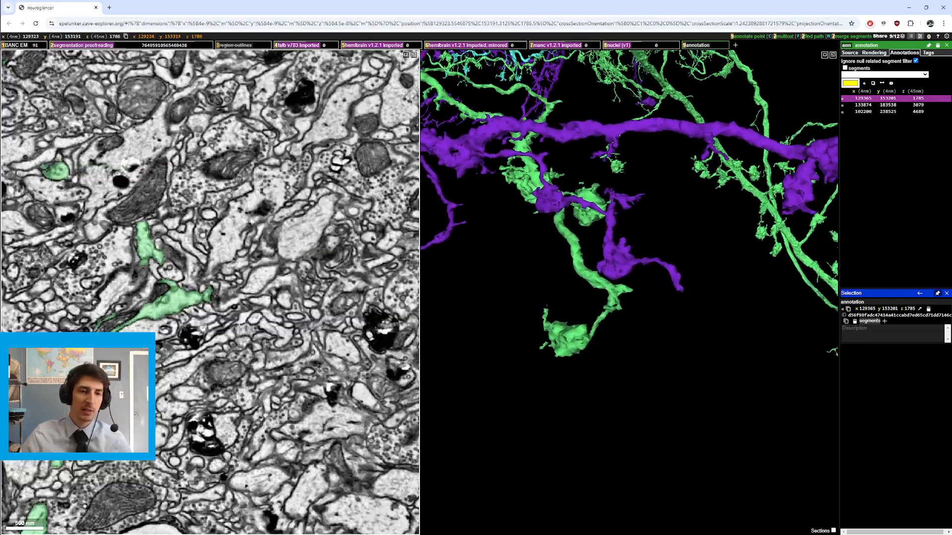
scroll(238, 322, "up", 1)
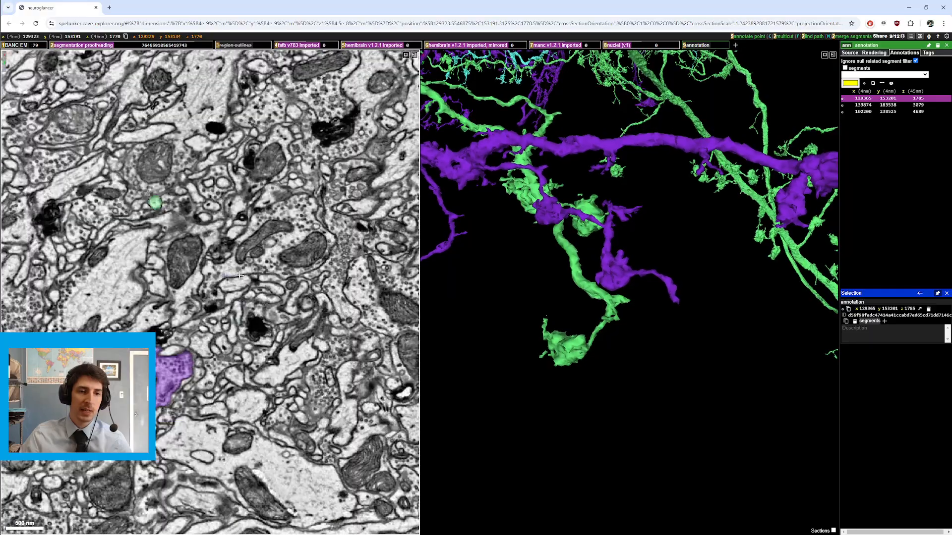
double_click(233, 290)
scroll(232, 292, "down", 15)
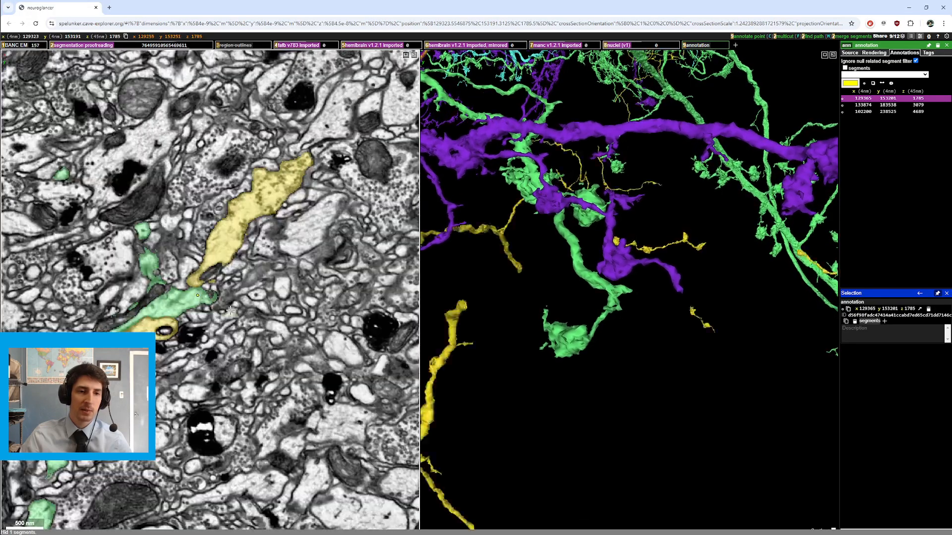
scroll(231, 311, "up", 4)
scroll(230, 311, "down", 3)
Step: Toggle the segmentation overlay off and on while stepping through EM slices to compare the raw image with the segments
key("2")
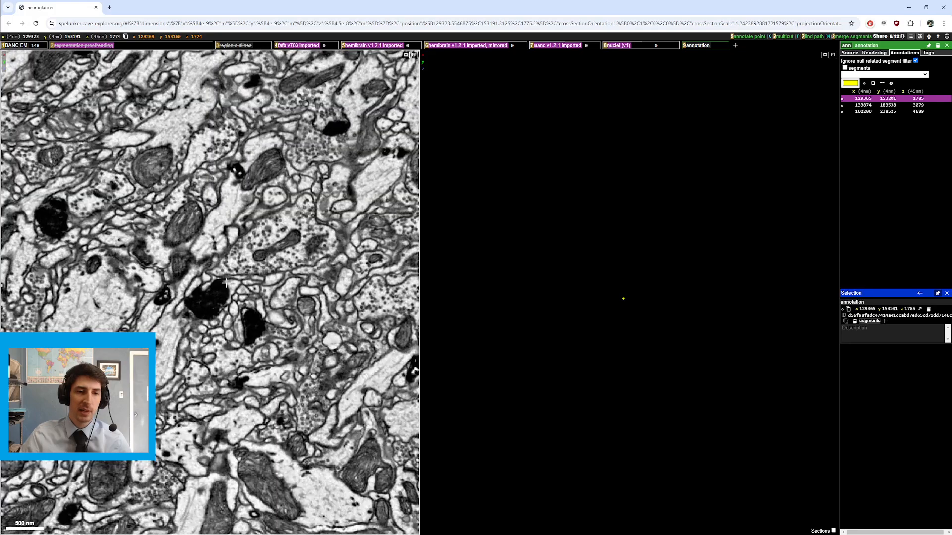
scroll(233, 287, "down", 10)
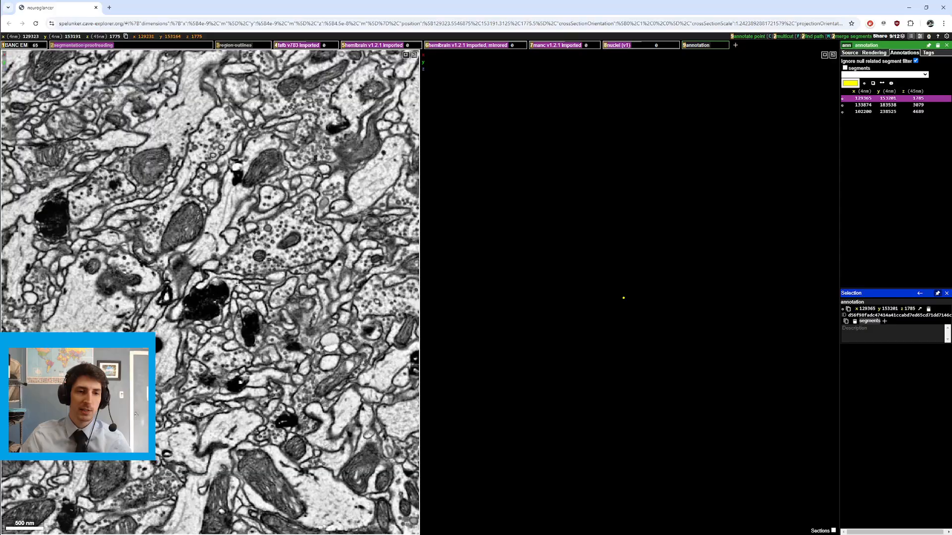
scroll(235, 291, "down", 10)
scroll(233, 291, "up", 10)
key("2")
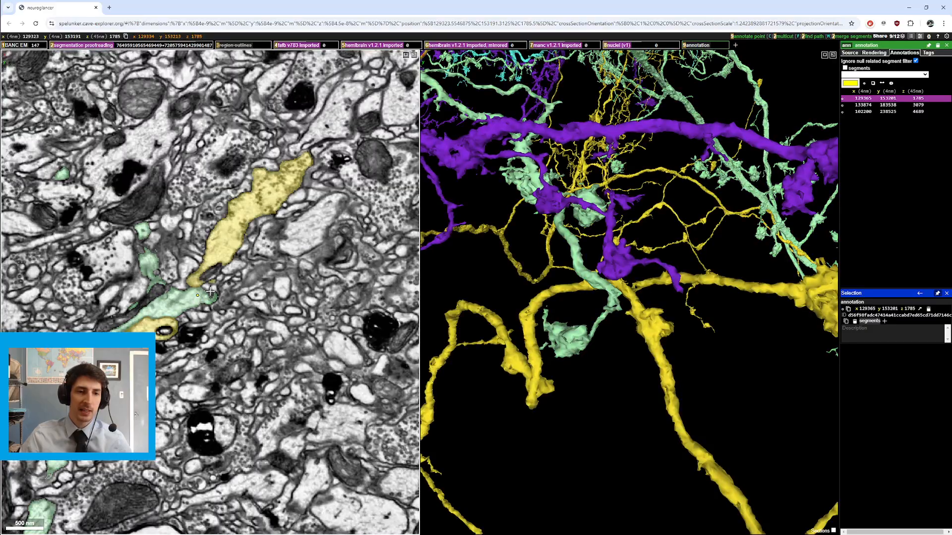
key("2")
scroll(212, 290, "up", 1)
scroll(212, 289, "up", 12)
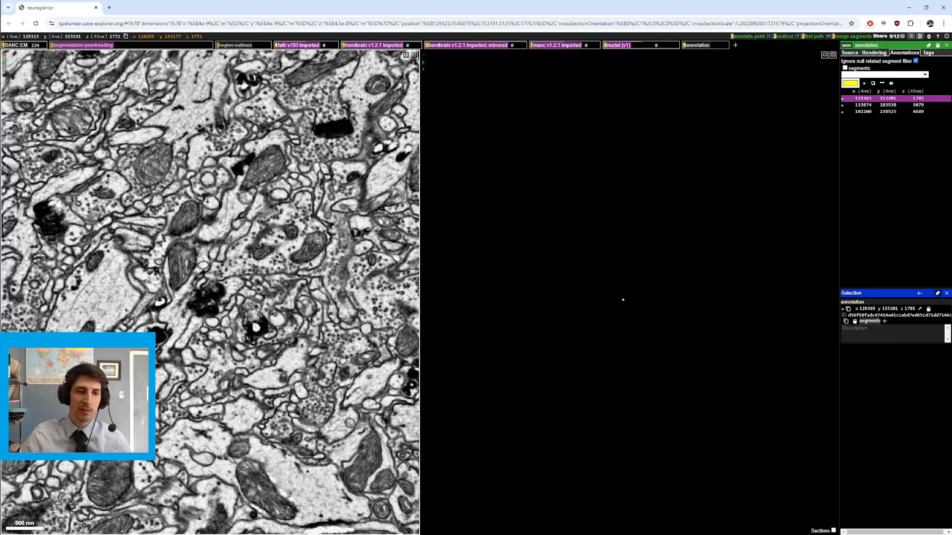
scroll(242, 278, "down", 15)
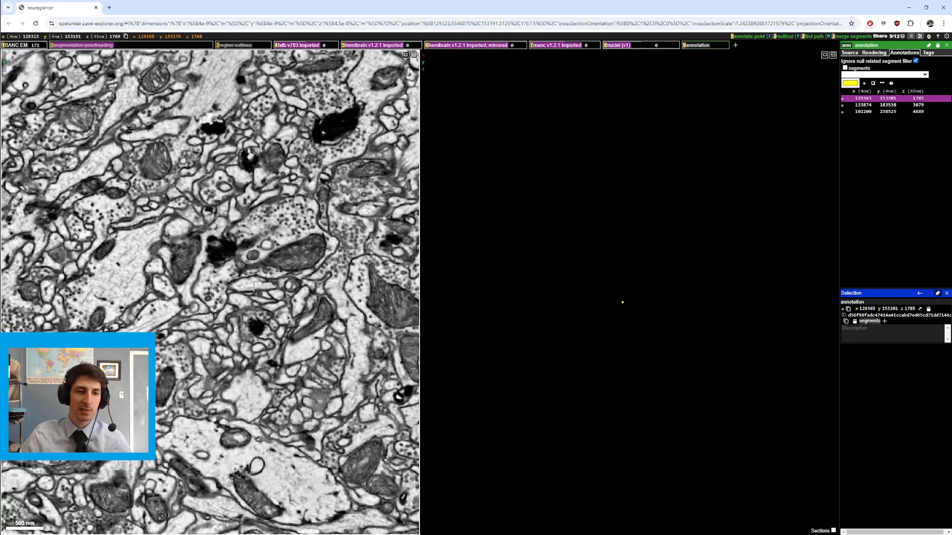
scroll(154, 318, "up", 16)
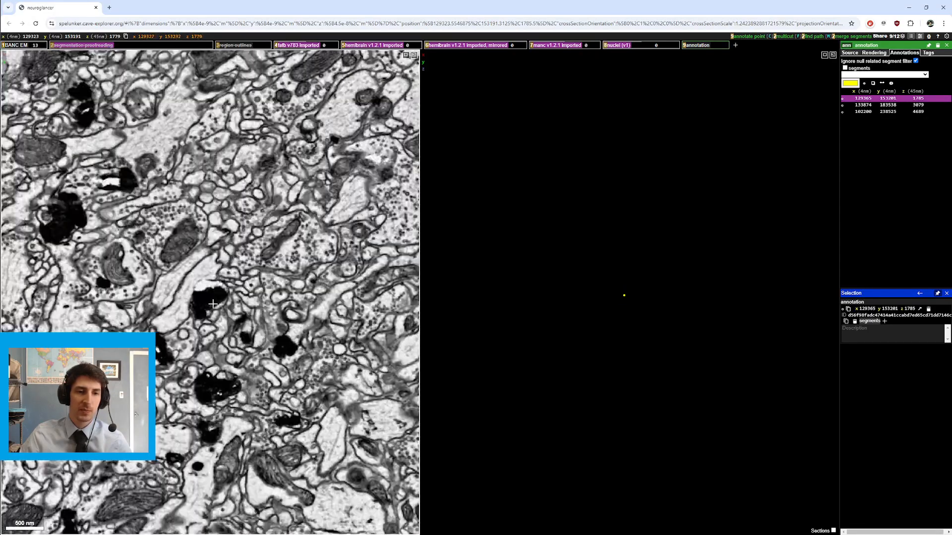
key("2")
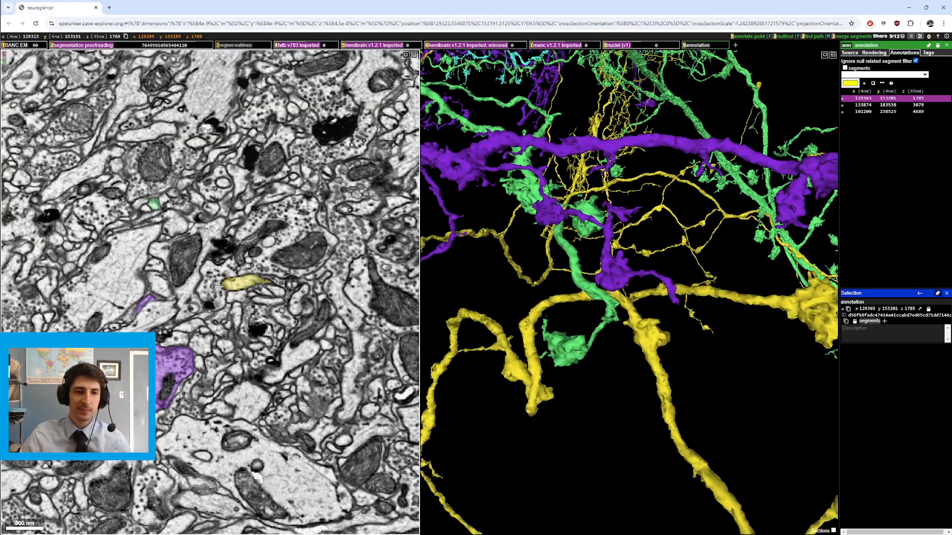
Step: Rotate the 3D view and zoom out and back in to survey the purple, green and yellow neurons together
left_click_drag(595, 322, 676, 357)
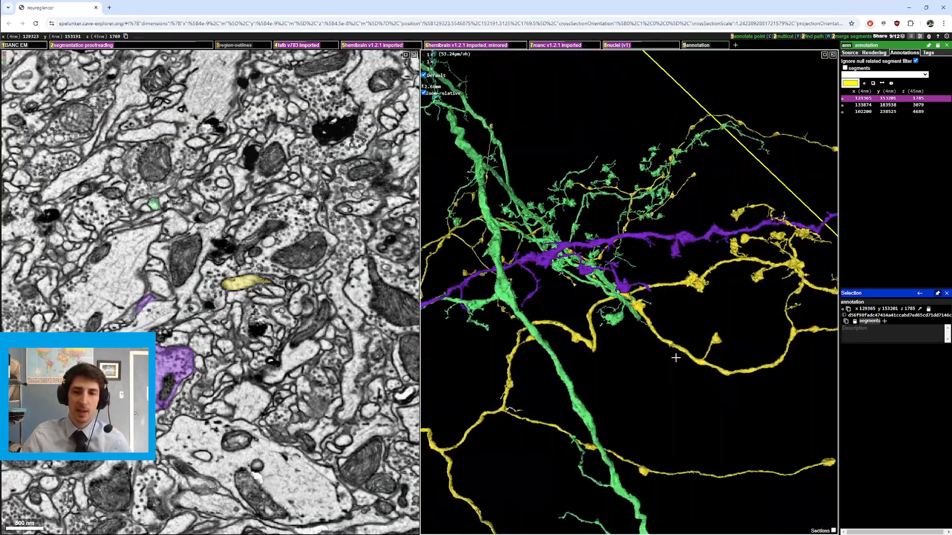
scroll(675, 357, "down", 15)
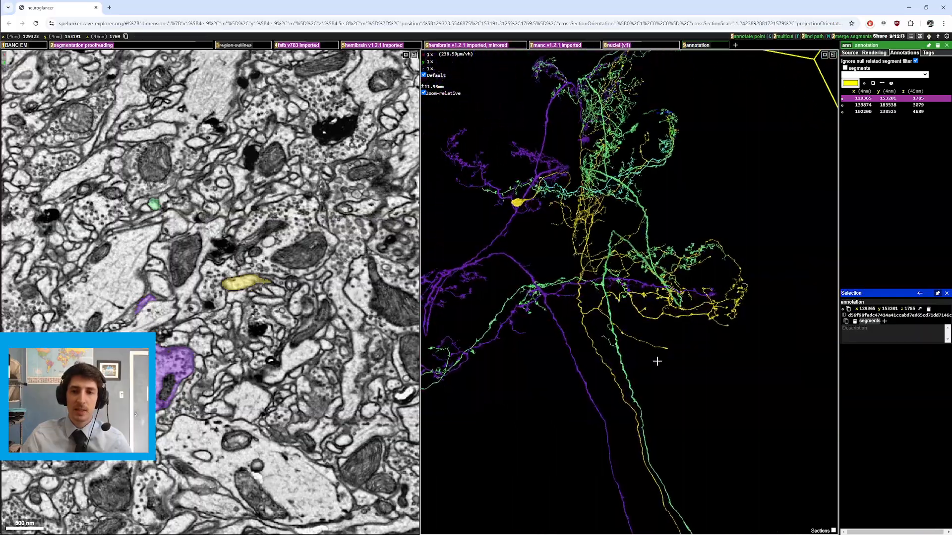
scroll(594, 366, "up", 15)
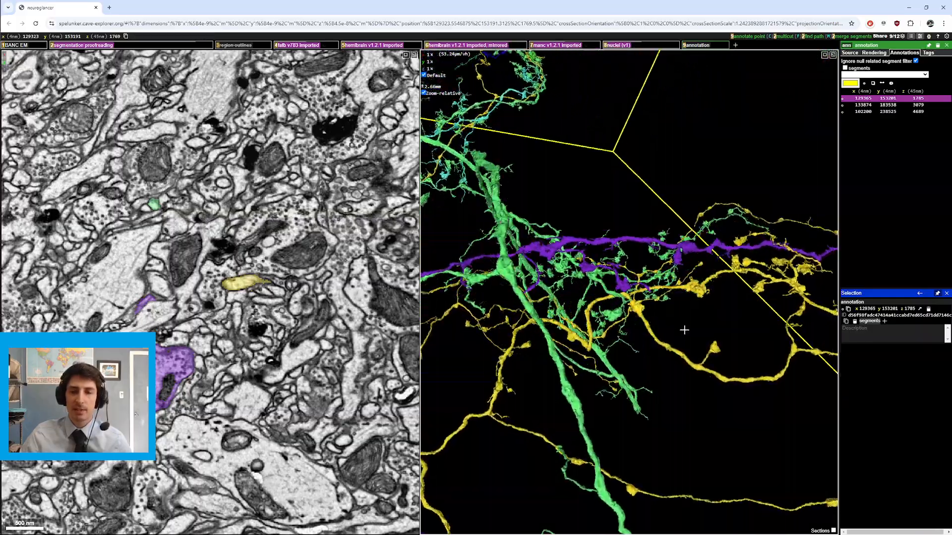
scroll(627, 334, "up", 10)
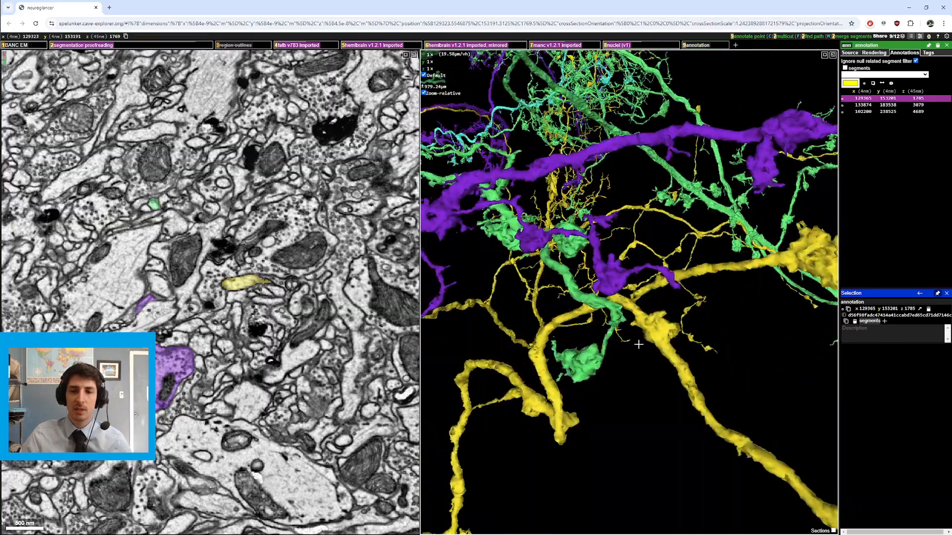
left_click_drag(649, 343, 671, 337)
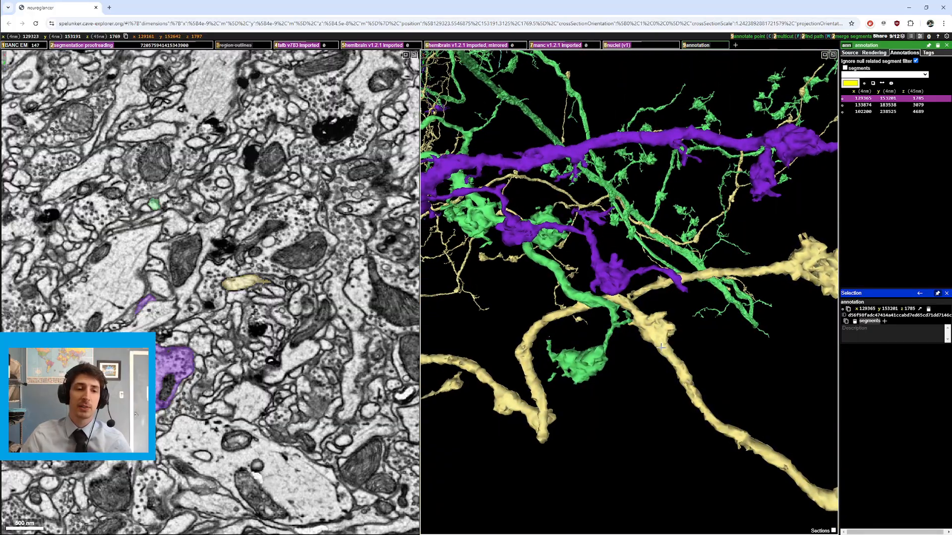
Step: Recenter on the crossing of the yellow and green neurons and step through the EM slices there
right_click(579, 294)
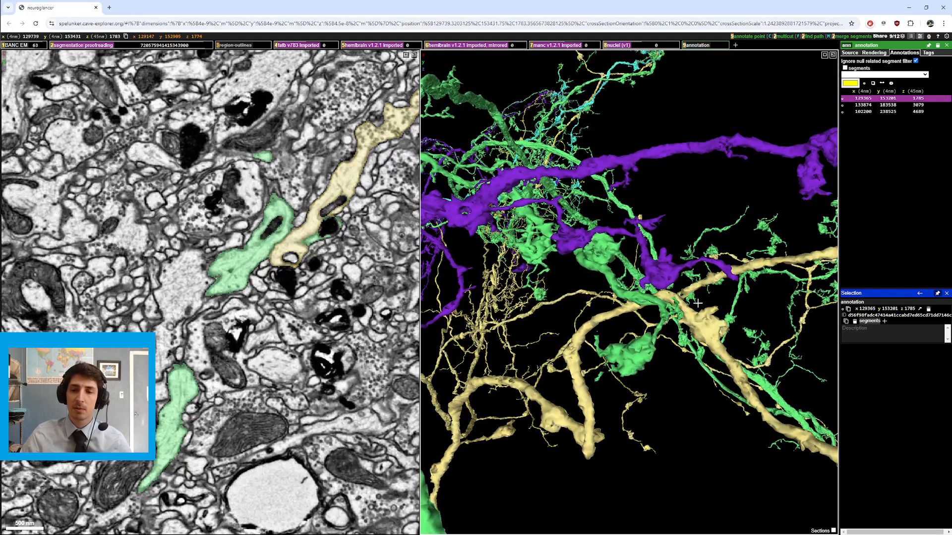
right_click(664, 293)
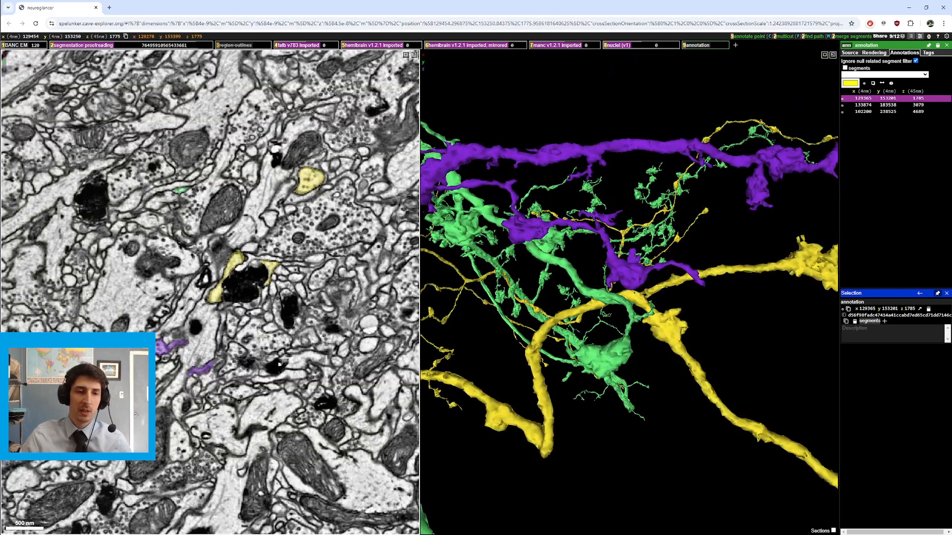
scroll(261, 337, "down", 5)
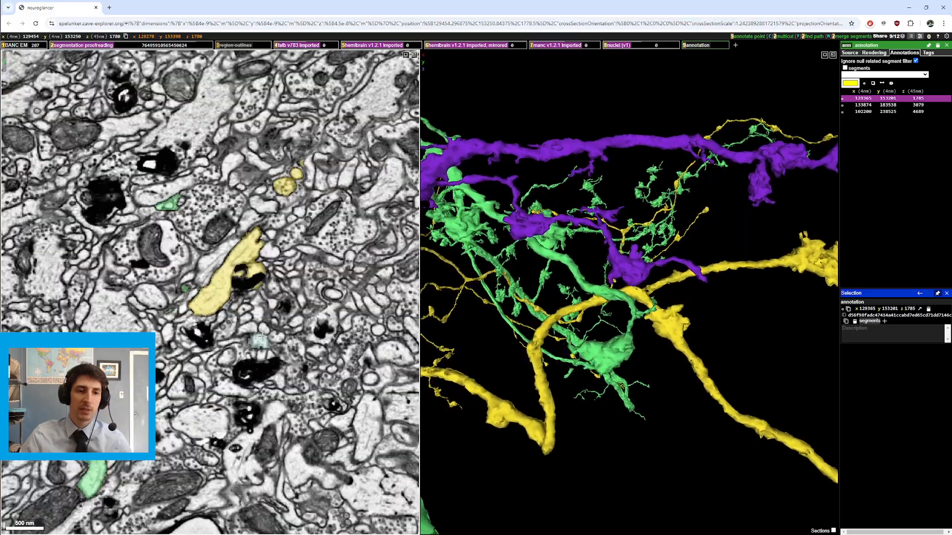
scroll(261, 338, "down", 2)
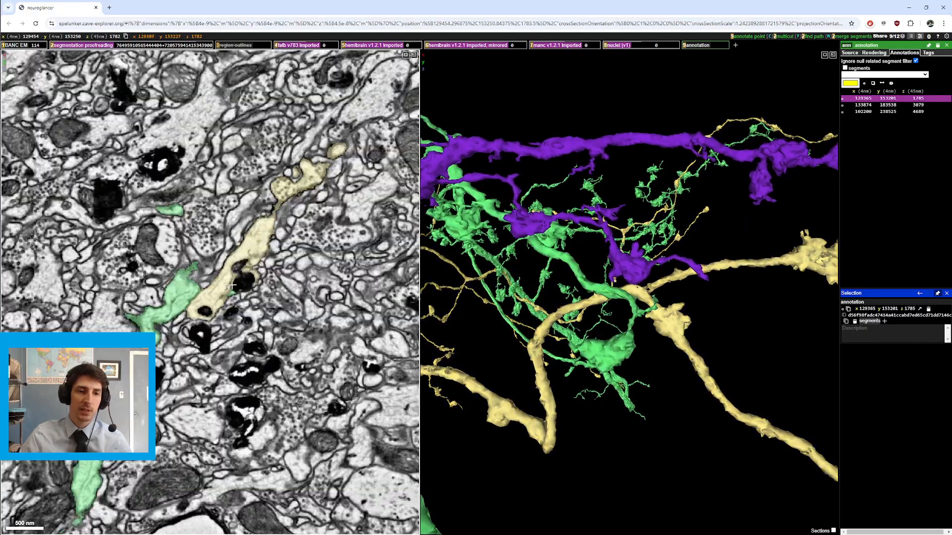
scroll(233, 286, "up", 8)
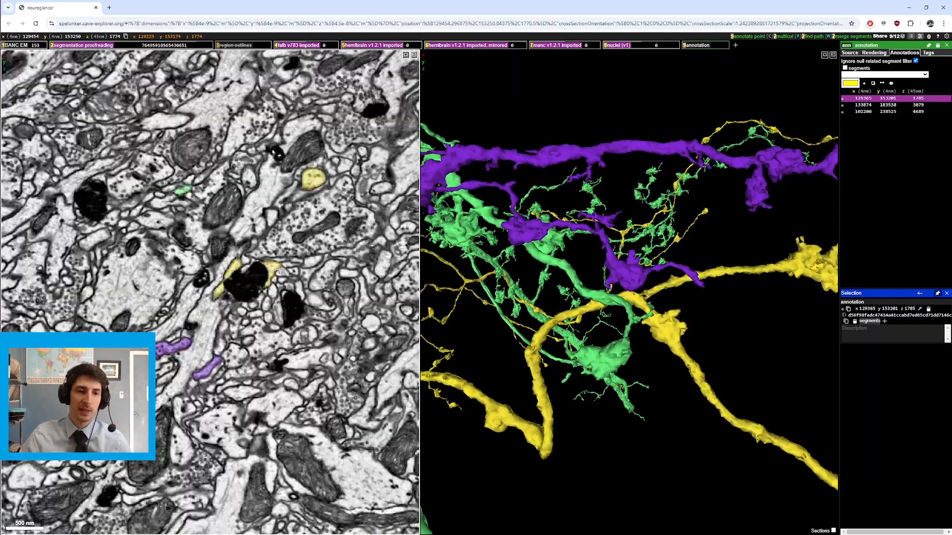
scroll(233, 286, "down", 12)
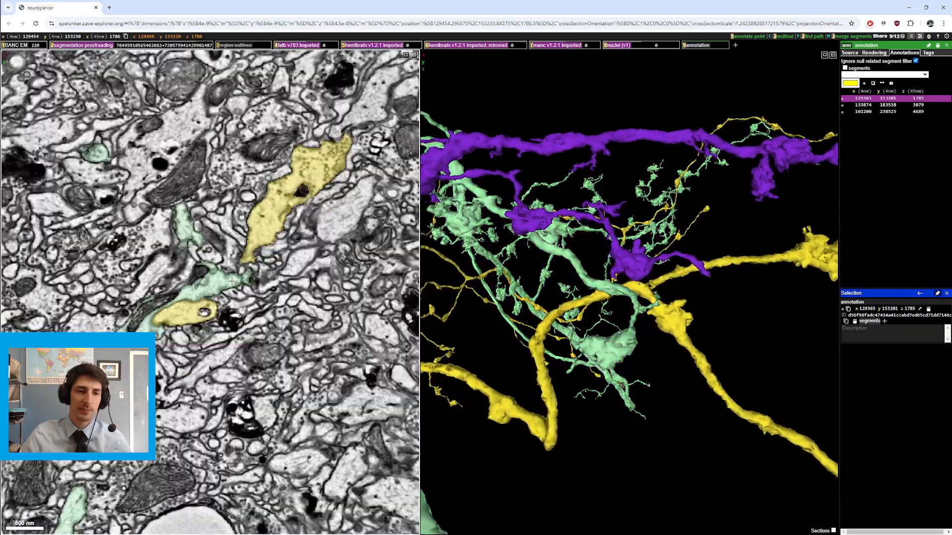
scroll(232, 281, "up", 10)
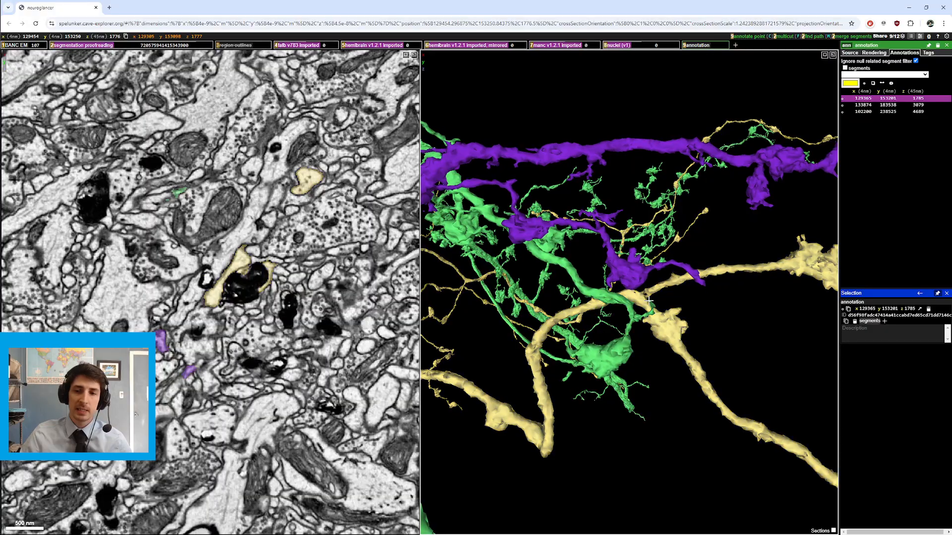
Step: Recenter on the yellow–green crossing from a new angle, rotate the 3D view, and zoom in on it
right_click(680, 329)
left_click_drag(699, 363, 697, 326)
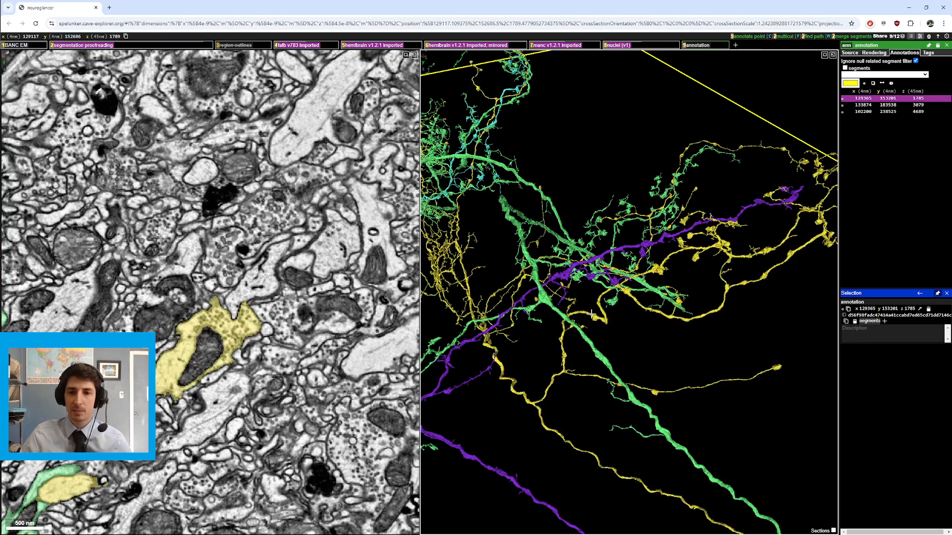
left_click_drag(592, 315, 639, 276)
right_click(617, 286)
scroll(617, 286, "up", 5, "ctrl")
right_click(631, 295)
scroll(244, 313, "up", 8)
scroll(244, 313, "down", 10)
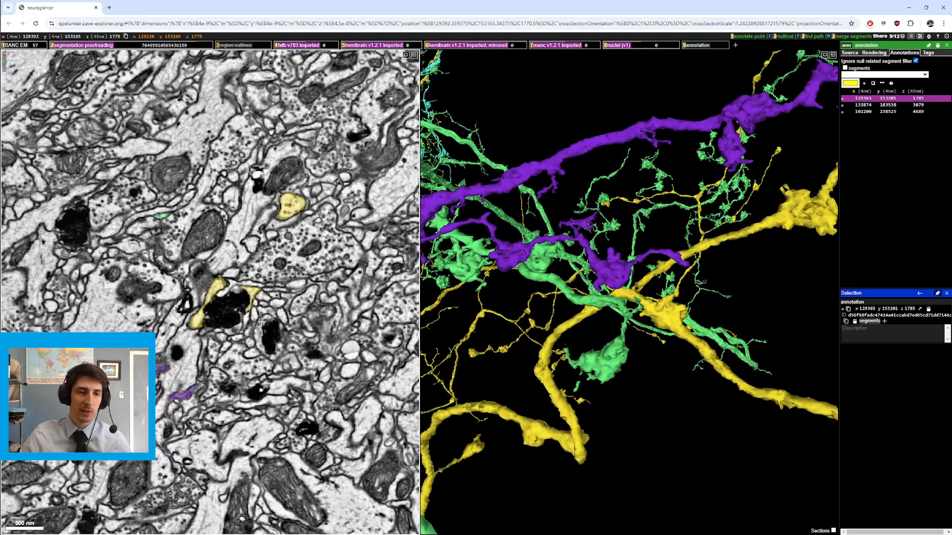
Step: Step back and forth through EM slices around the yellow–green contact point
scroll(272, 229, "down", 5)
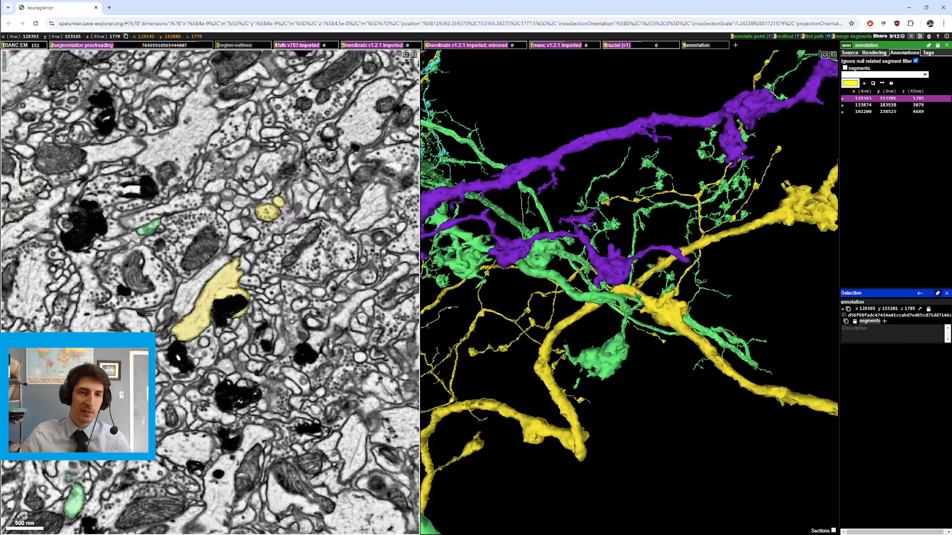
scroll(212, 298, "up", 4)
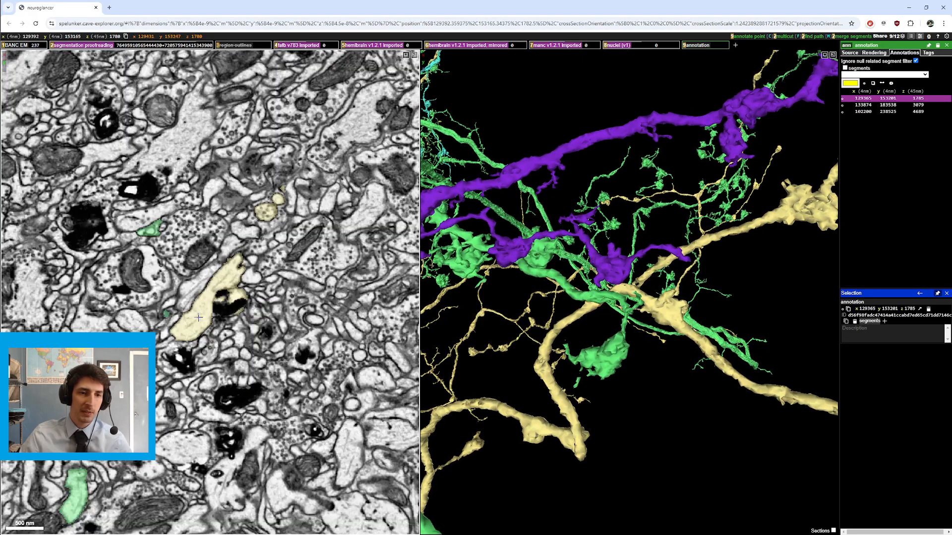
scroll(206, 307, "down", 7)
scroll(190, 326, "up", 3)
scroll(190, 325, "up", 3)
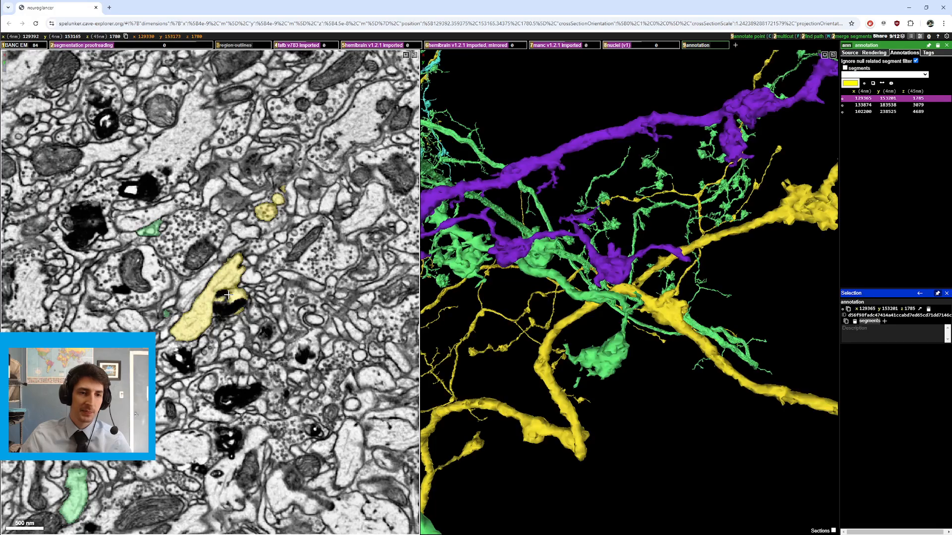
scroll(228, 295, "up", 10, "ctrl")
scroll(228, 295, "down", 4, "ctrl")
Step: Zoom into the contact in the EM view and repeatedly toggle the segmentation overlay while stepping through slices
key("2")
scroll(234, 295, "down", 2)
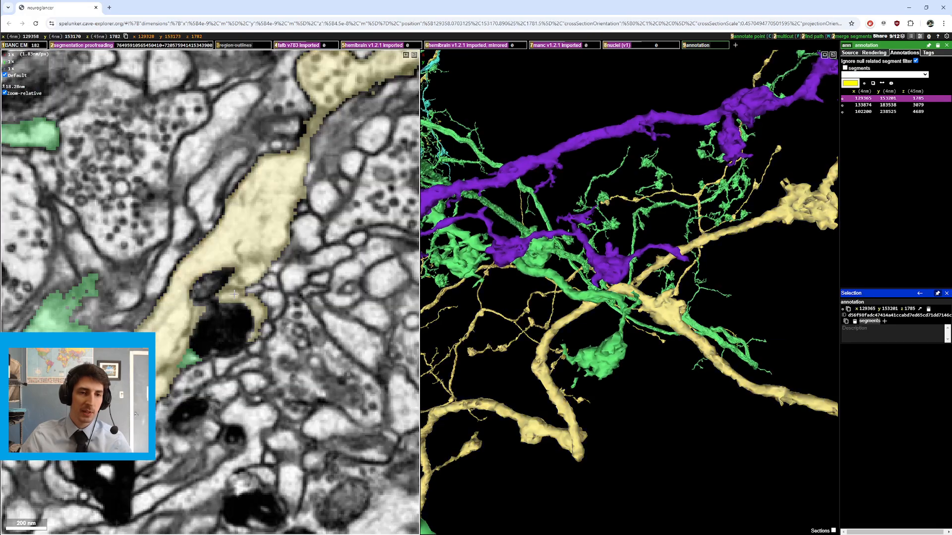
key("2")
scroll(233, 275, "down", 2)
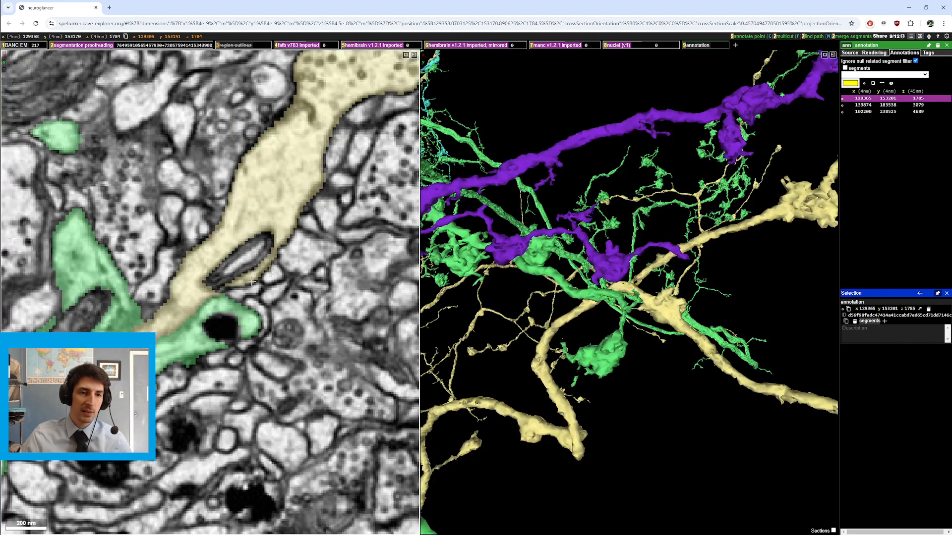
key("2")
scroll(243, 287, "up", 2)
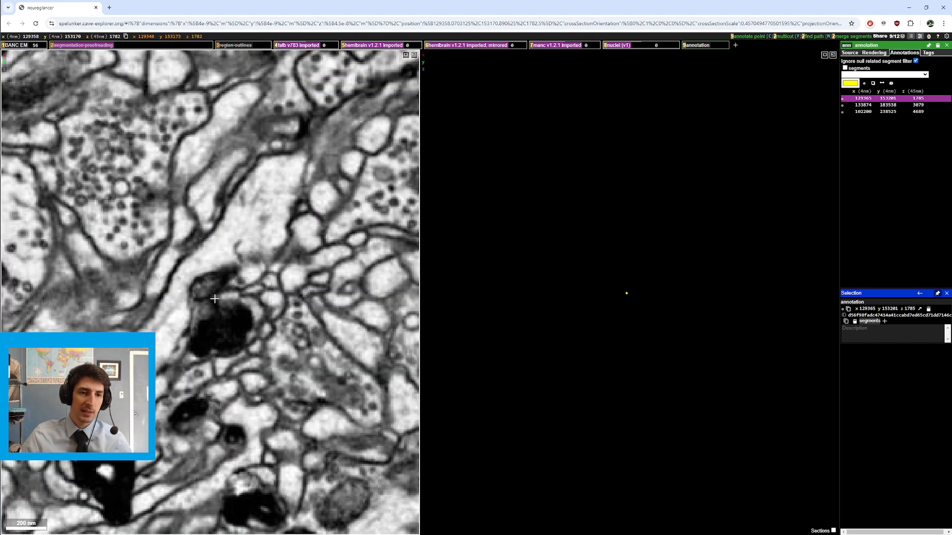
scroll(195, 333, "up", 2)
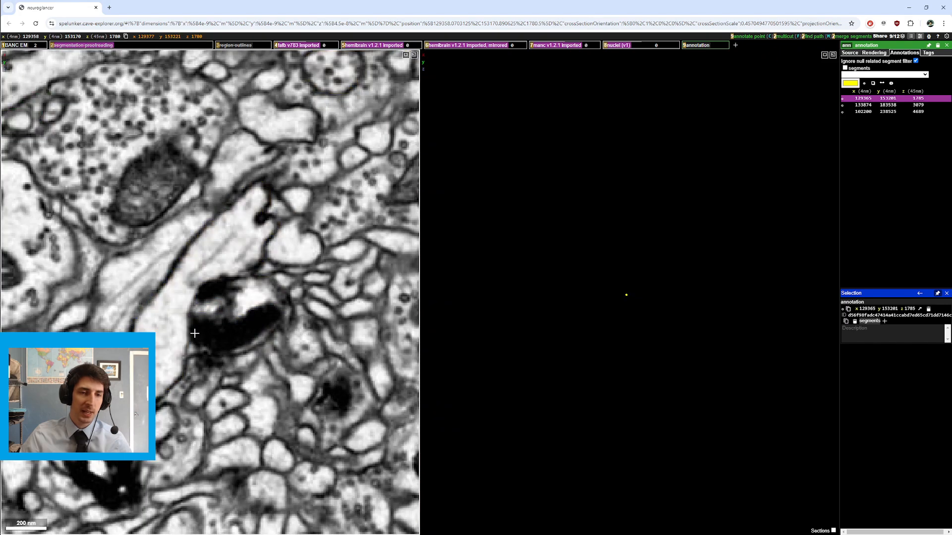
scroll(195, 334, "up", 4)
key("2")
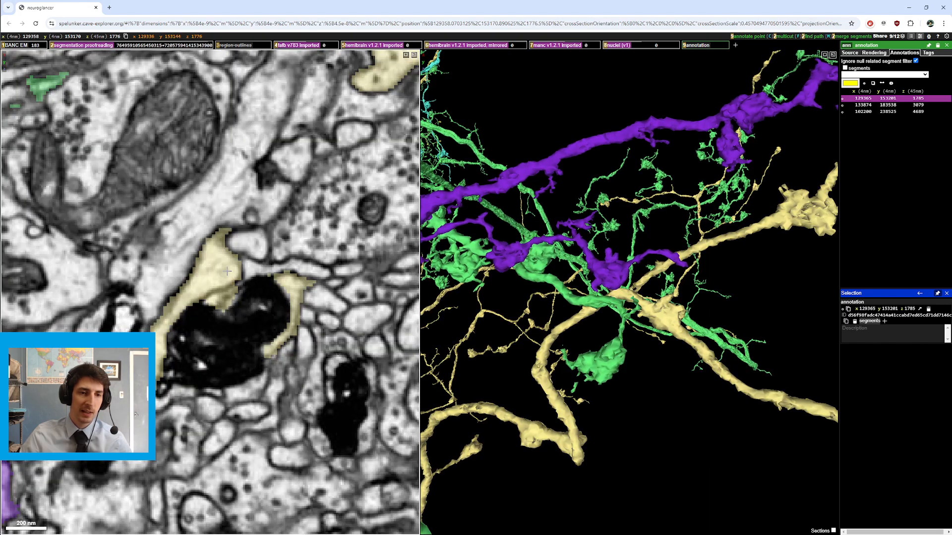
key("2")
scroll(198, 280, "down", 4)
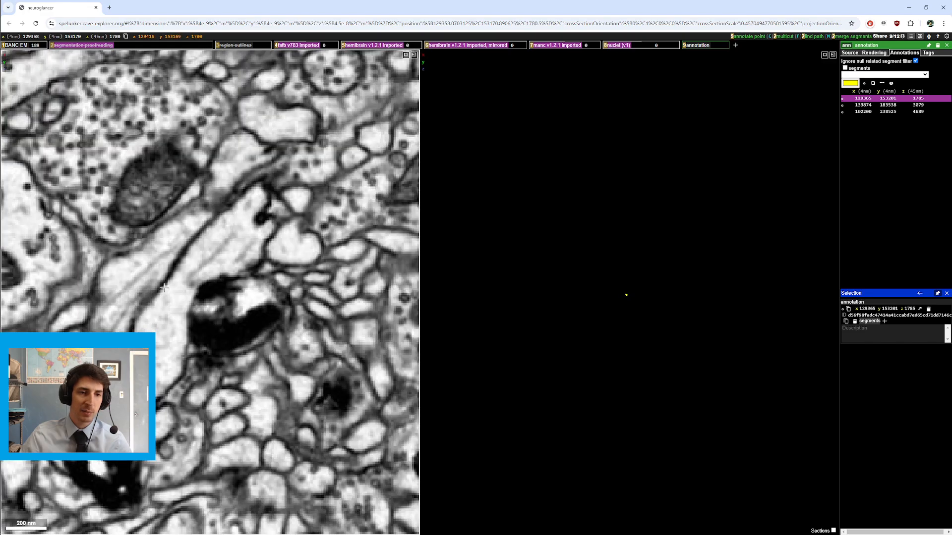
key("2")
scroll(169, 353, "down", 1)
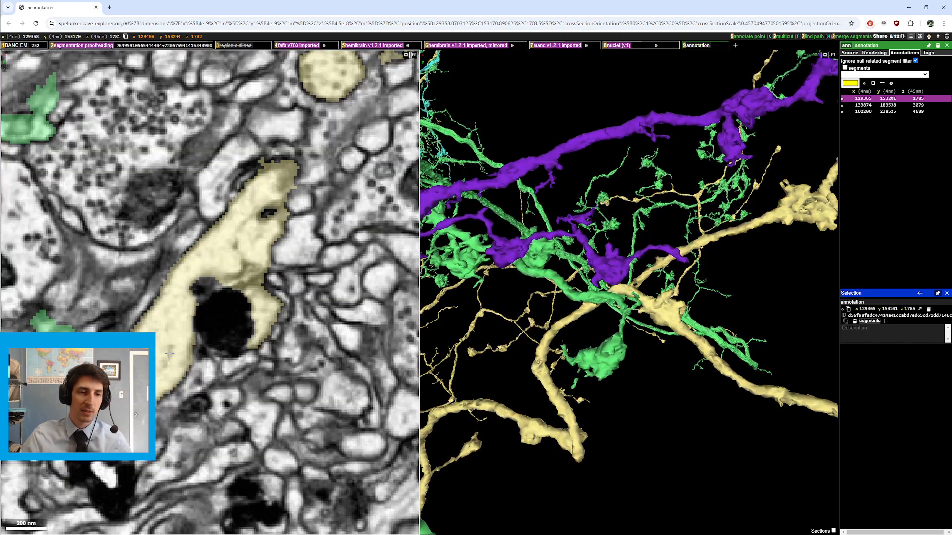
key("2")
scroll(231, 290, "up", 1)
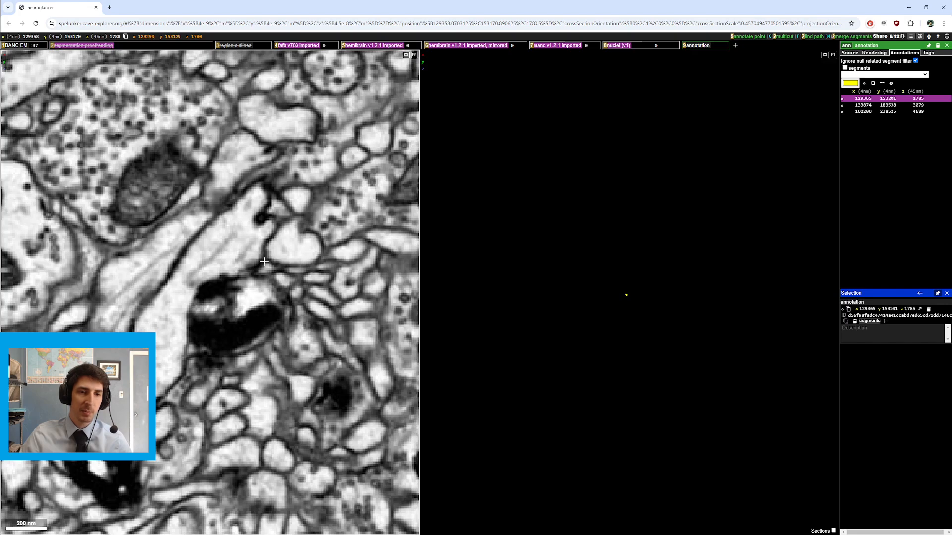
Step: Turn the segmentation overlay back on and step through EM slices around the yellow–green contact
scroll(181, 316, "up", 4)
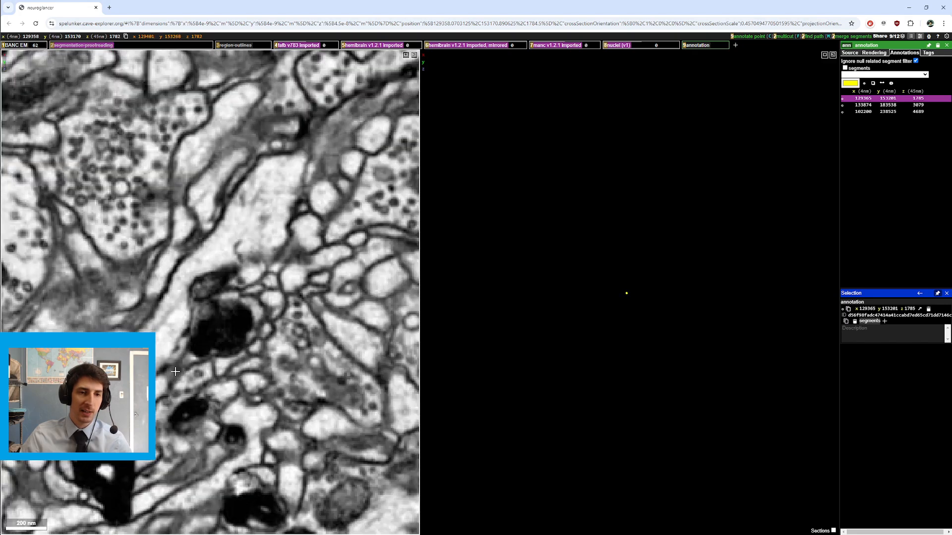
scroll(217, 288, "down", 1)
key("2")
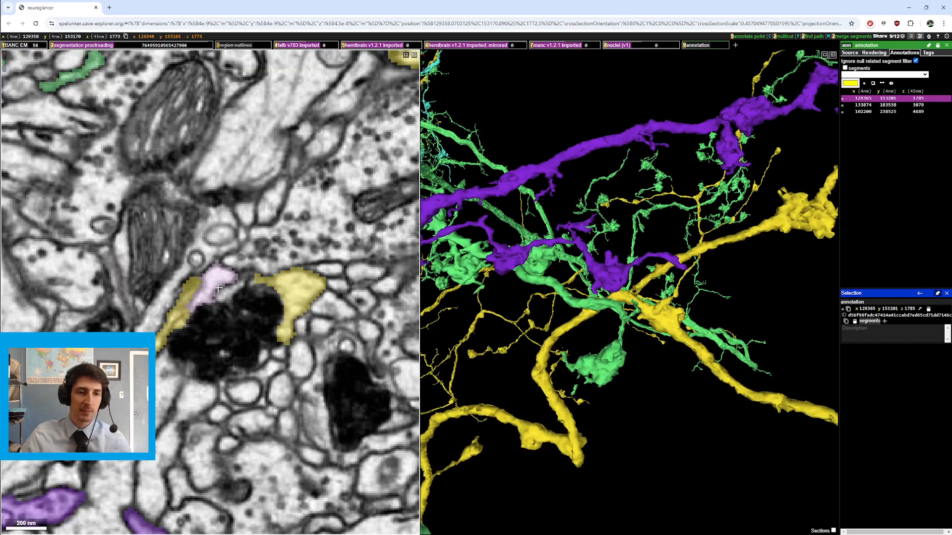
scroll(194, 330, "down", 11)
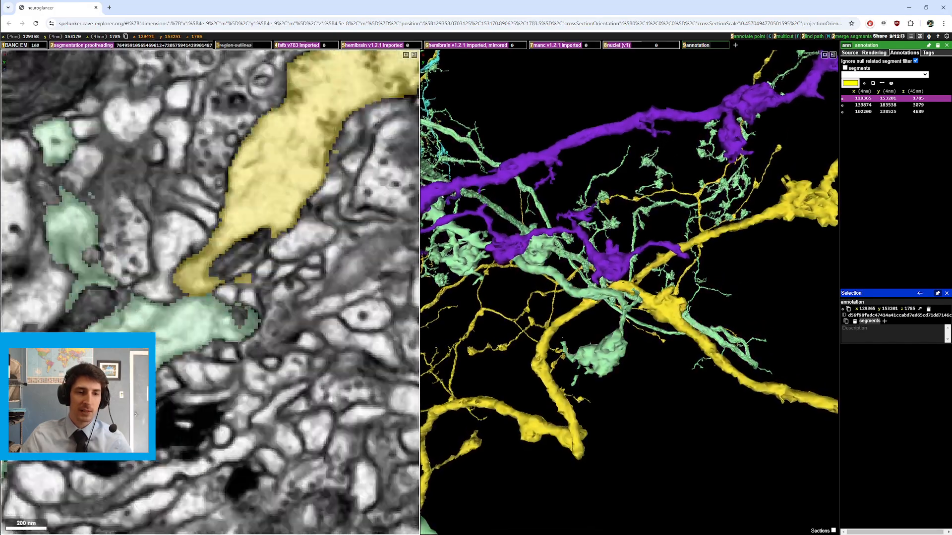
scroll(247, 319, "up", 10)
scroll(599, 330, "down", 5, "ctrl")
Step: Rotate the 3D view and recenter and zoom on the neurons near the contact
left_click_drag(599, 331, 538, 243)
left_click_drag(647, 291, 715, 258)
right_click(720, 288)
scroll(704, 295, "up", 5, "ctrl")
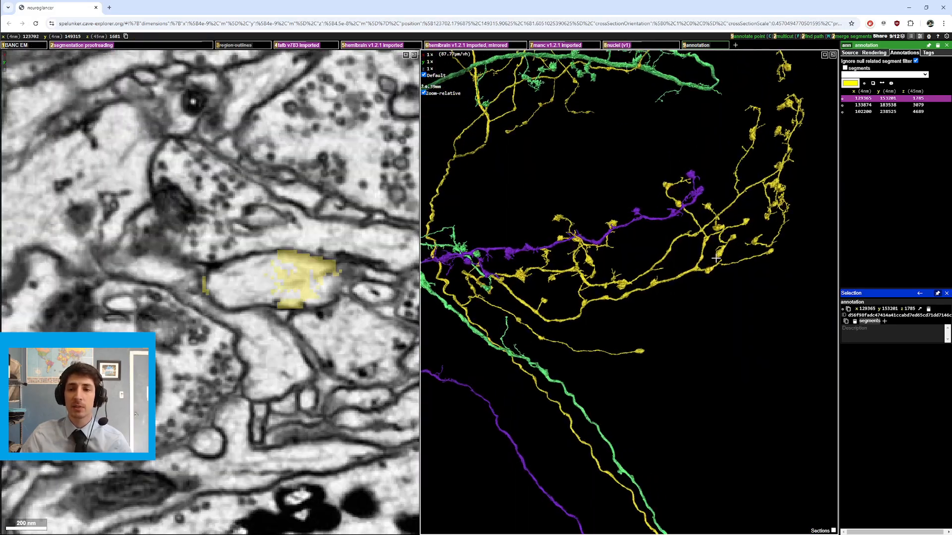
right_click(514, 286)
scroll(546, 302, "up", 6, "ctrl")
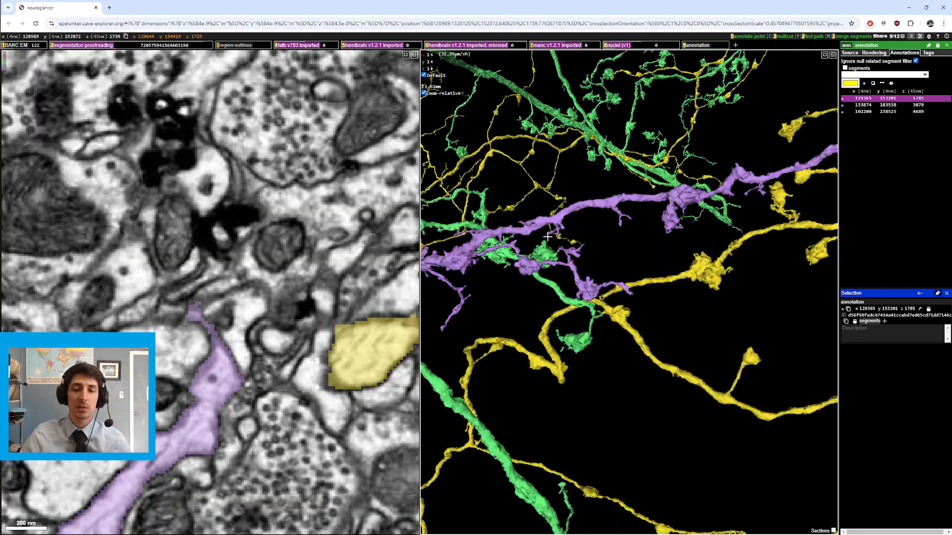
Step: Try multicut mode on the yellow neuron, switching groups and rotating, then clear it
key("shift+c")
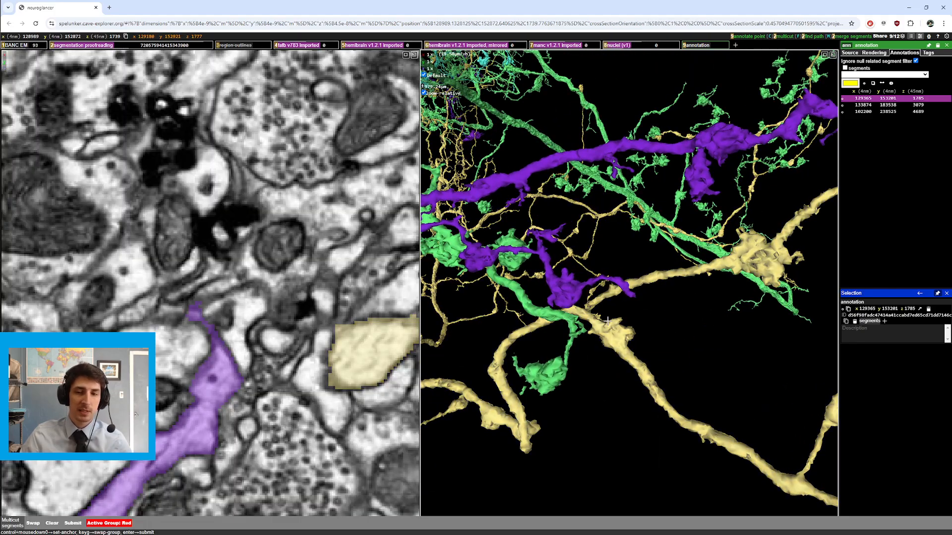
left_click_drag(586, 300, 616, 313)
key("g")
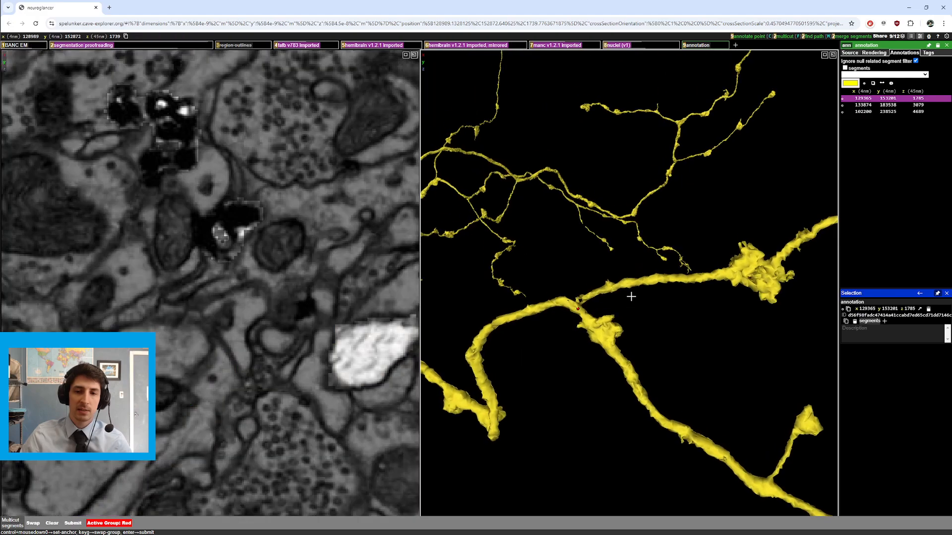
left_click_drag(552, 309, 589, 325)
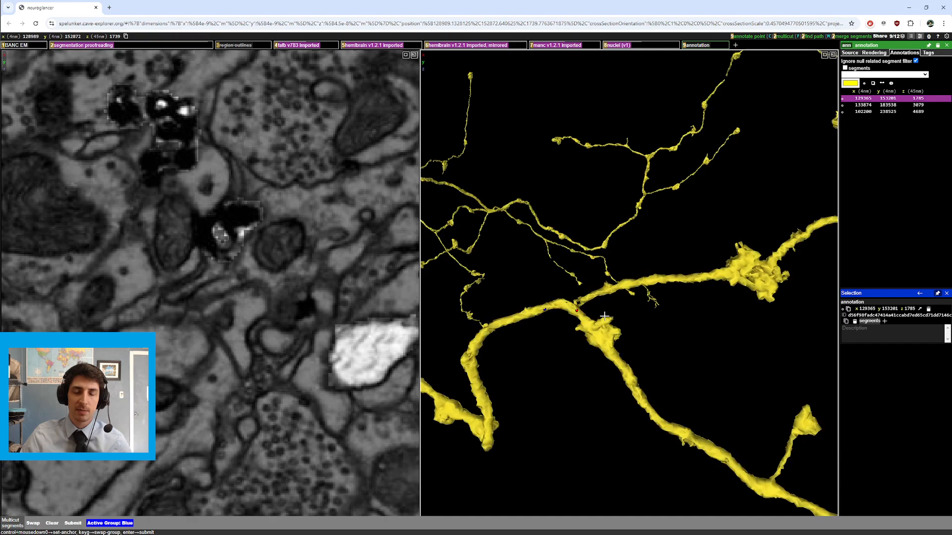
left_click_drag(597, 287, 563, 294)
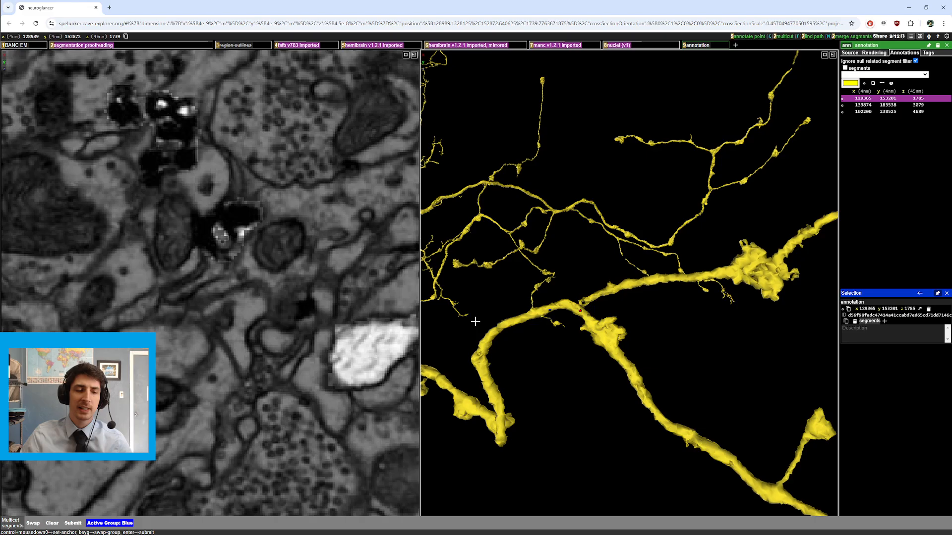
left_click(51, 523)
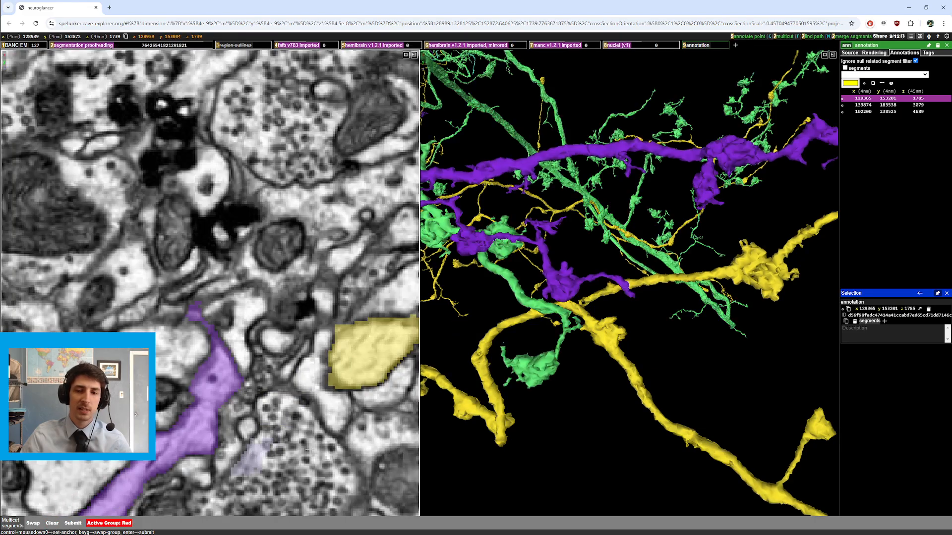
Step: Hide the yellow neuron and zoom out to view the whole purple and green neurons
scroll(595, 369, "down", 5)
scroll(564, 395, "down", 5)
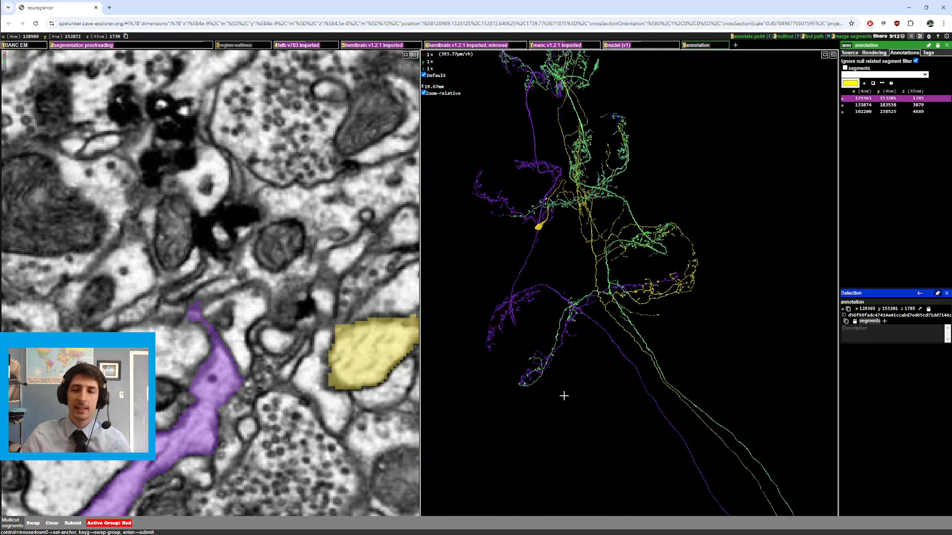
double_click(591, 256)
left_click_drag(591, 257, 583, 287)
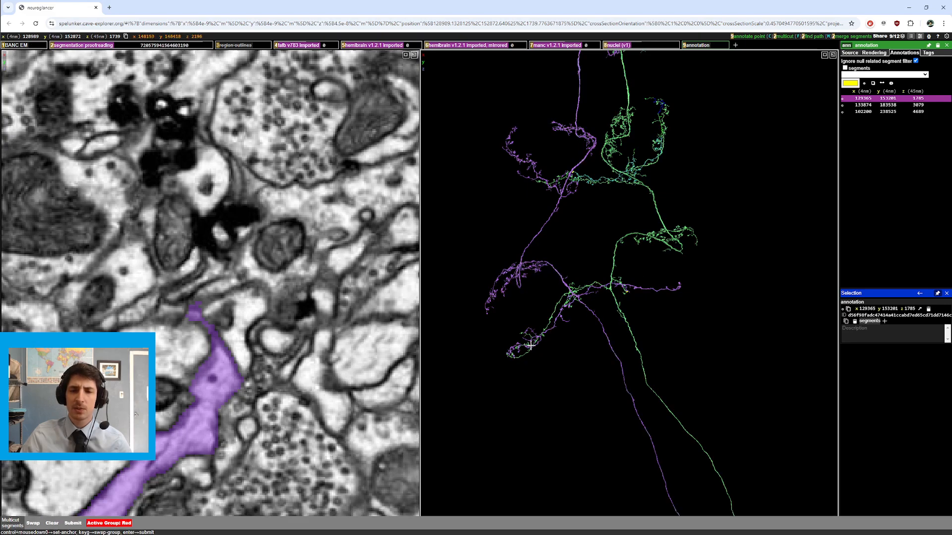
left_click_drag(530, 345, 713, 288)
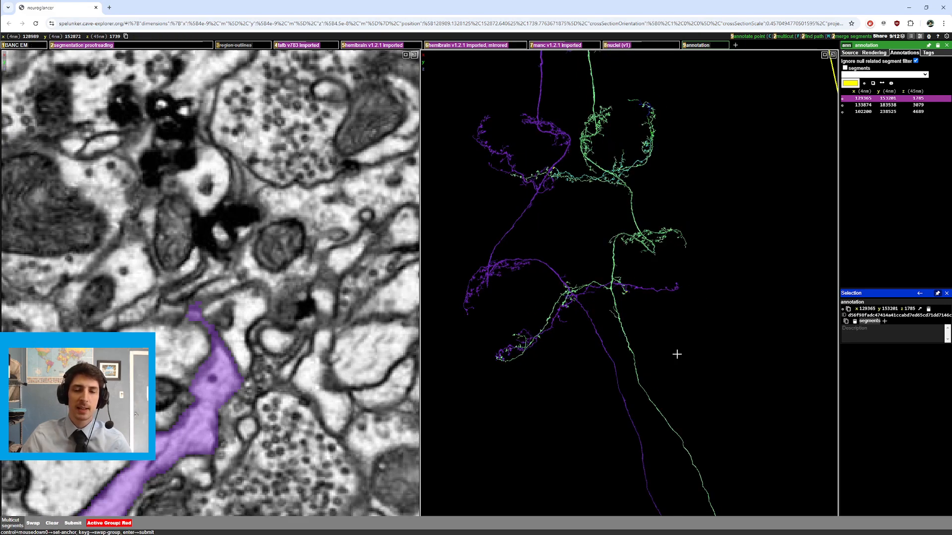
scroll(674, 337, "down", 10)
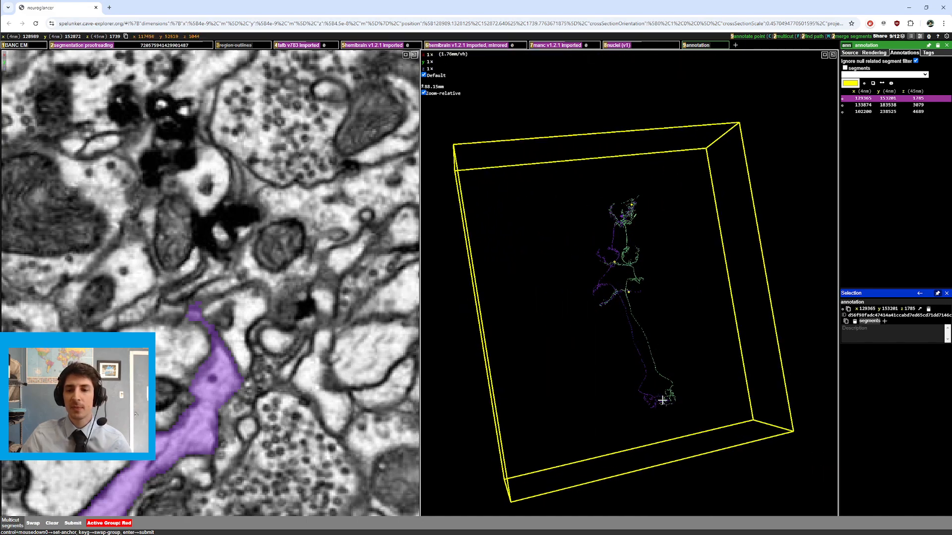
right_click(662, 400)
scroll(676, 364, "up", 10)
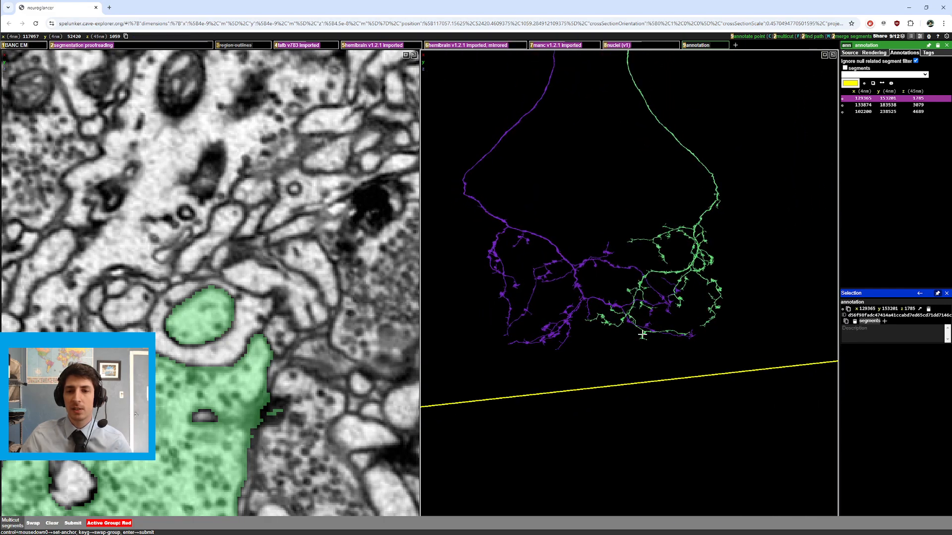
Step: Recenter on the purple neuron's arbor and zoom in and out on it
right_click(545, 289)
scroll(683, 334, "up", 8)
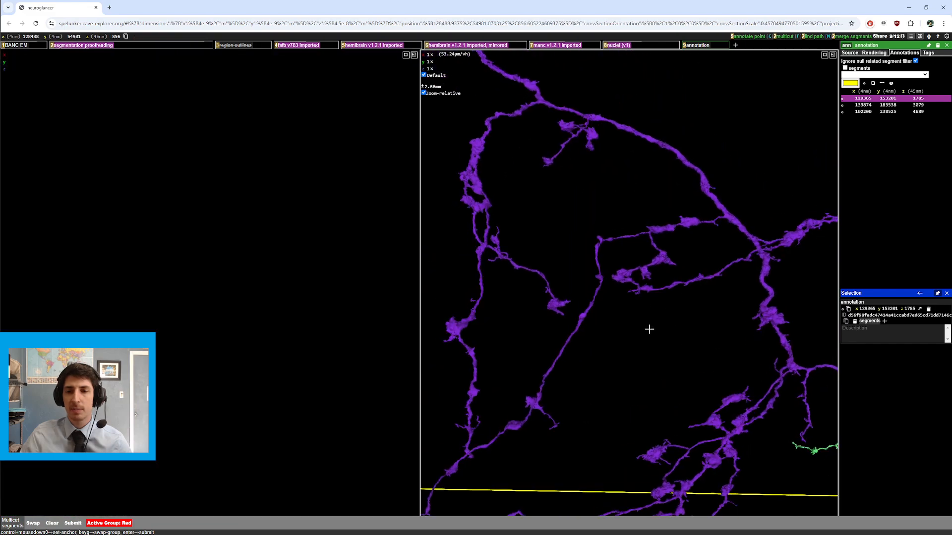
scroll(679, 357, "down", 5)
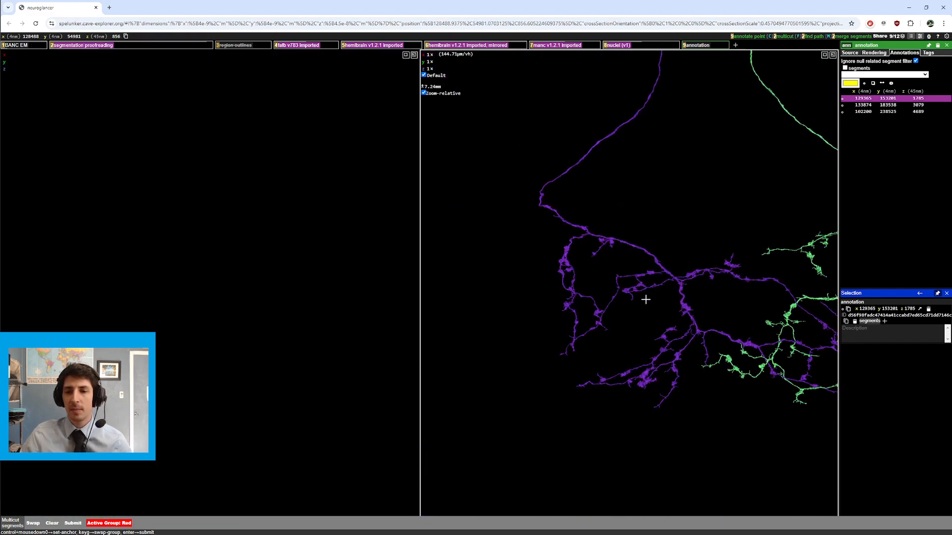
right_click(710, 363)
scroll(743, 334, "down", 4)
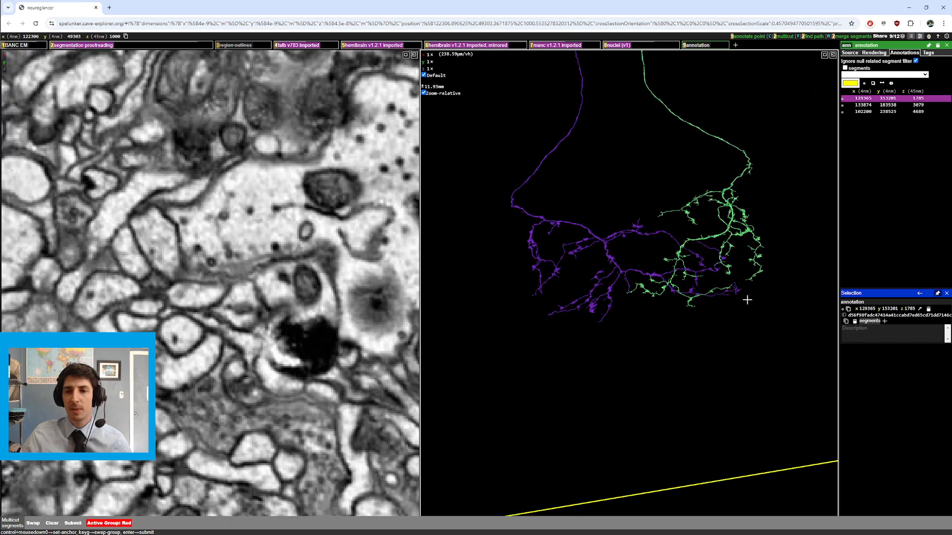
right_click(719, 236)
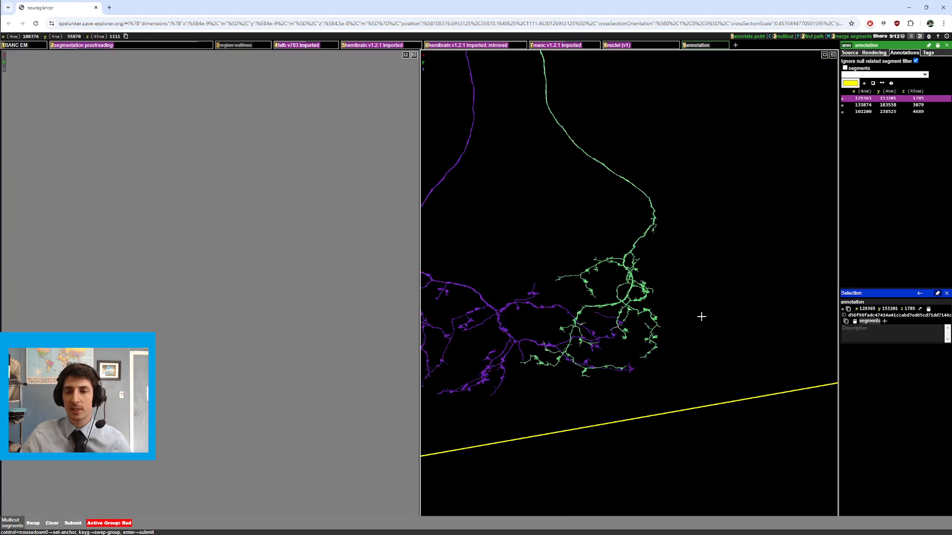
Step: Recenter on the green neuron's arbor and zoom in and out on it
scroll(701, 315, "up", 8)
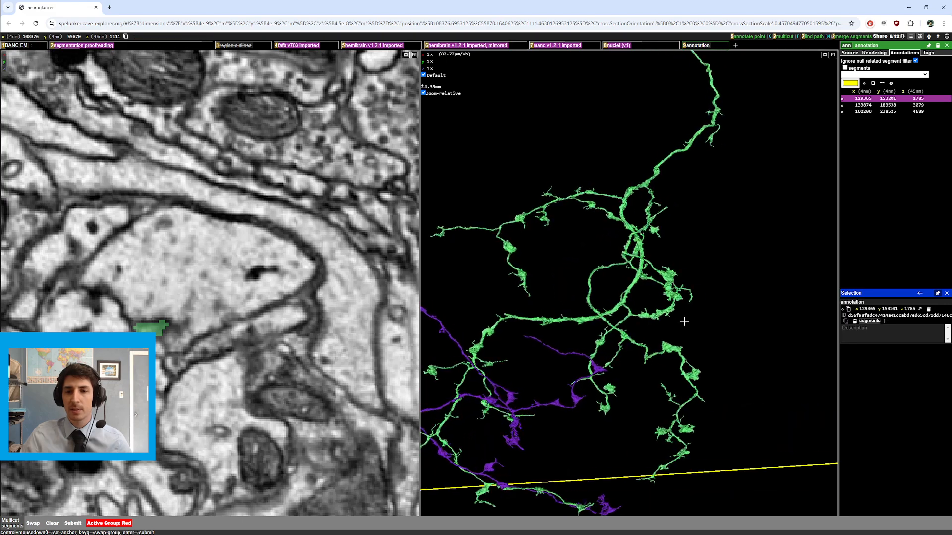
right_click(684, 323)
scroll(597, 286, "up", 4)
scroll(566, 296, "down", 3)
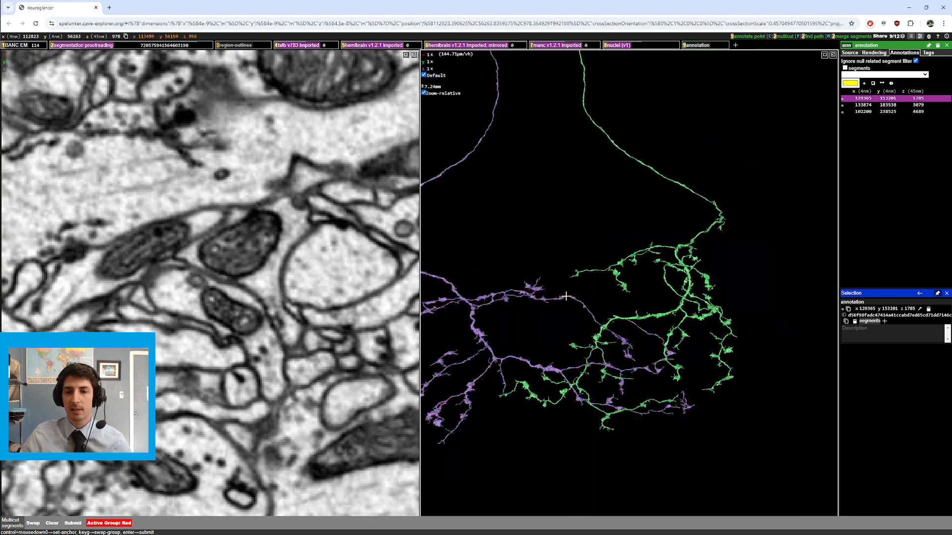
scroll(564, 300, "down", 5, "ctrl")
Step: Rotate and recenter the 3D view around the overlapping purple and green branches
left_click_drag(559, 289, 556, 278)
right_click(577, 85)
left_click_drag(576, 87, 602, 211)
right_click(646, 153)
left_click_drag(646, 153, 634, 174)
scroll(604, 282, "up", 3, "ctrl")
scroll(634, 174, "down", 1, "ctrl")
Step: Zoom out to the full purple and green neurons and rotate them to a new angle
scroll(623, 191, "down", 1, "ctrl")
right_click(617, 133)
left_click_drag(617, 132, 584, 235)
scroll(589, 258, "up", 2, "ctrl")
scroll(584, 235, "down", 1, "ctrl")
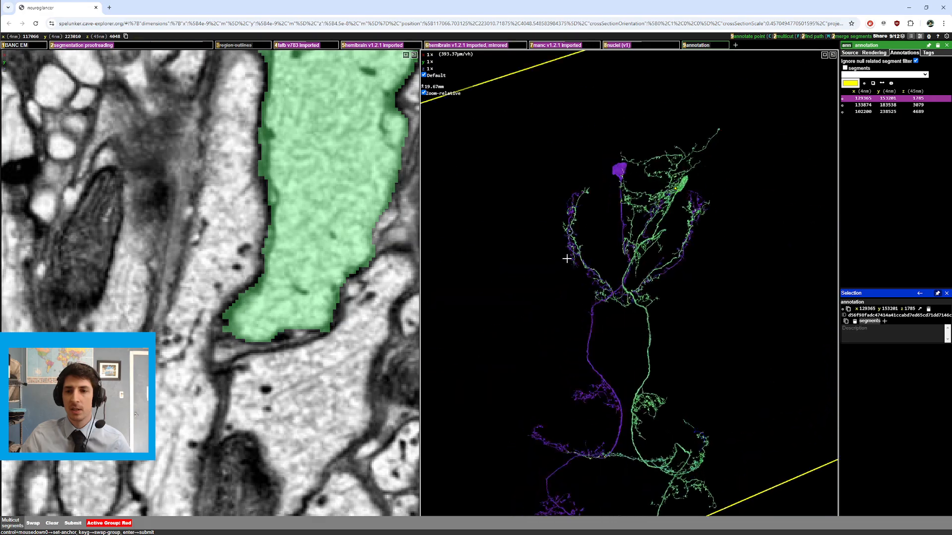
right_click(648, 237)
scroll(649, 238, "up", 1, "ctrl")
left_click_drag(648, 237, 726, 324)
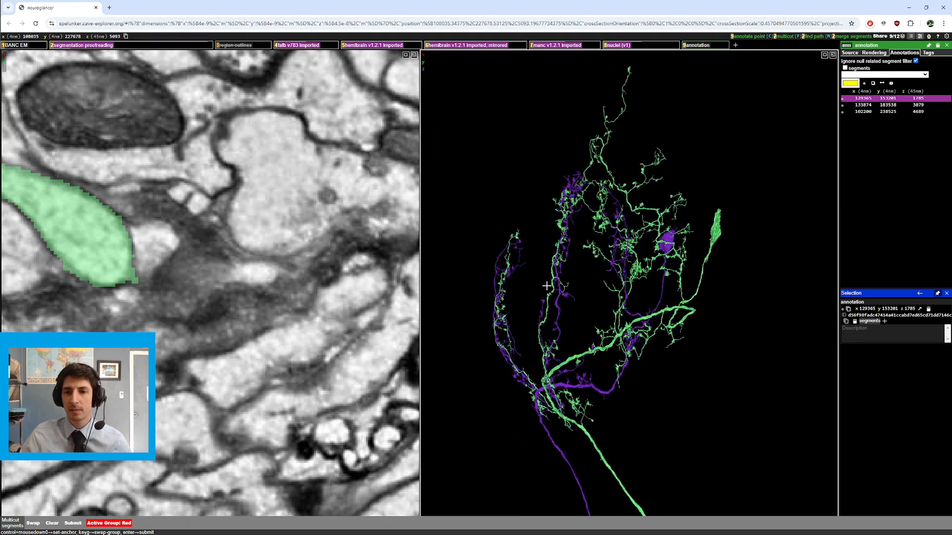
Step: Rotate and zoom around the whole purple and green neurons from the front
scroll(514, 271, "up", 2, "ctrl")
left_click_drag(514, 271, 549, 285)
scroll(550, 285, "down", 3, "ctrl")
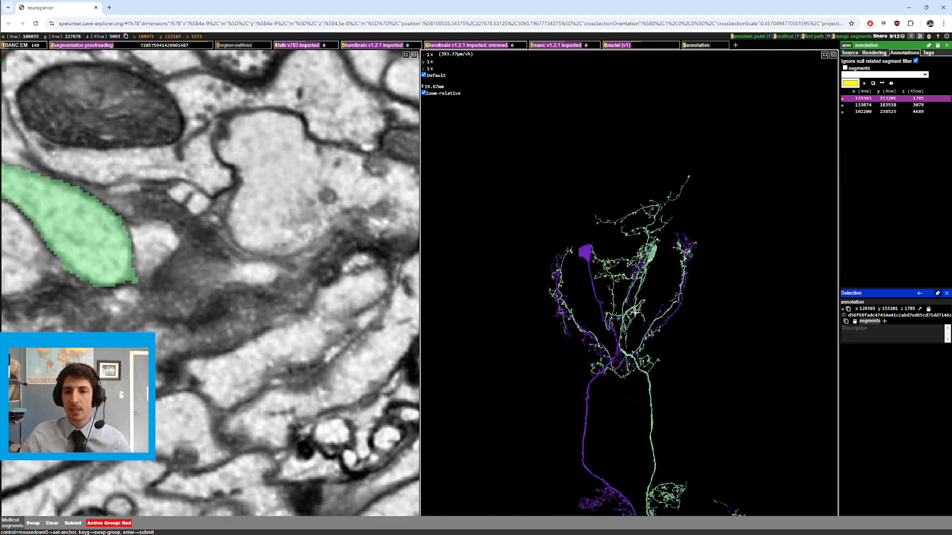
scroll(635, 312, "up", 2, "ctrl")
left_click_drag(635, 313, 634, 379)
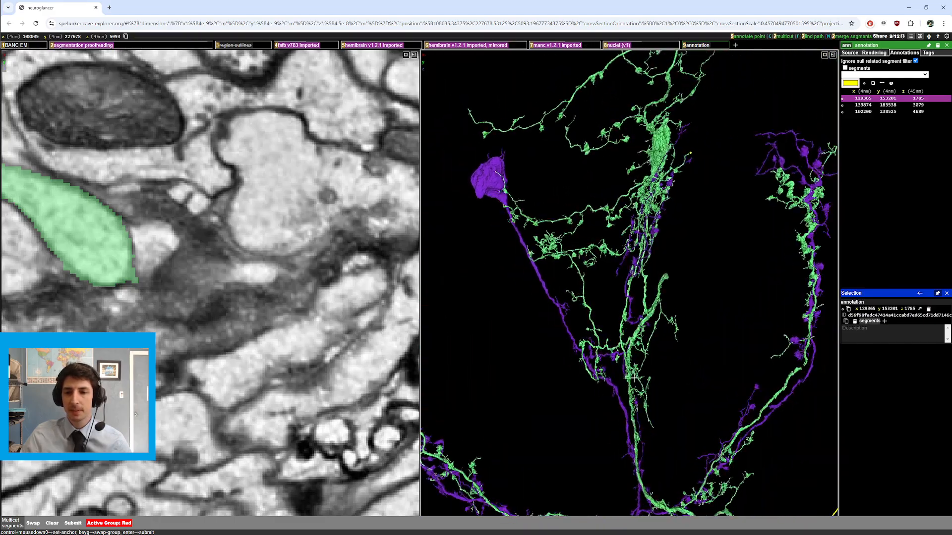
Step: Recenter on the green neuron's dense central branches and zoom in on them
right_click(636, 423)
scroll(682, 333, "up", 2, "ctrl")
left_click_drag(682, 333, 706, 328)
right_click(571, 176)
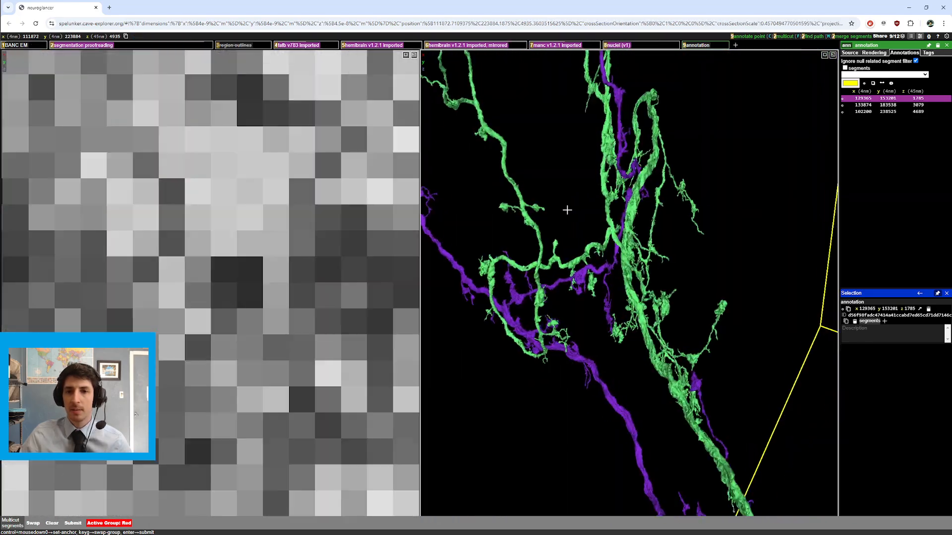
scroll(613, 200, "down", 5)
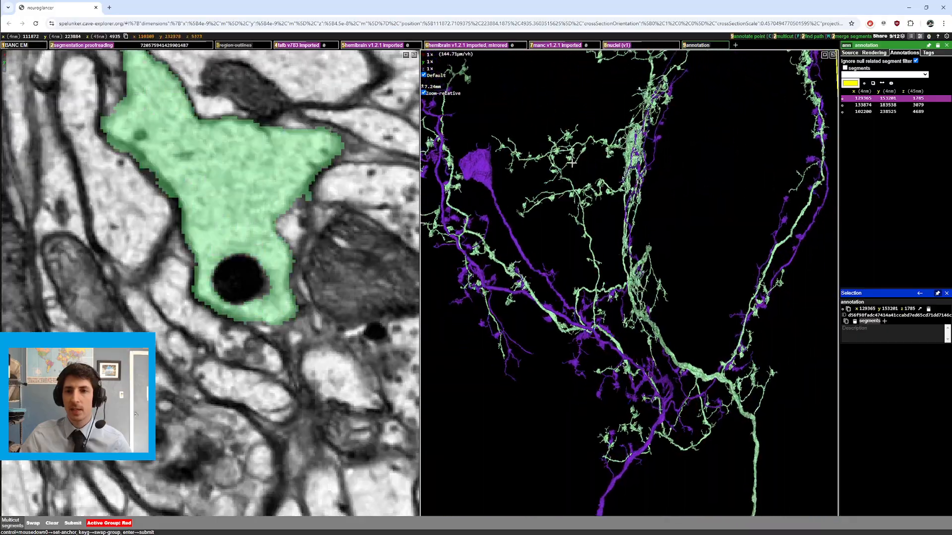
right_click(642, 152)
left_click_drag(754, 191, 628, 269)
scroll(524, 167, "up", 5)
Step: Recenter closely on green and purple branches running side by side, rotating and zooming
right_click(618, 144)
scroll(631, 258, "up", 2)
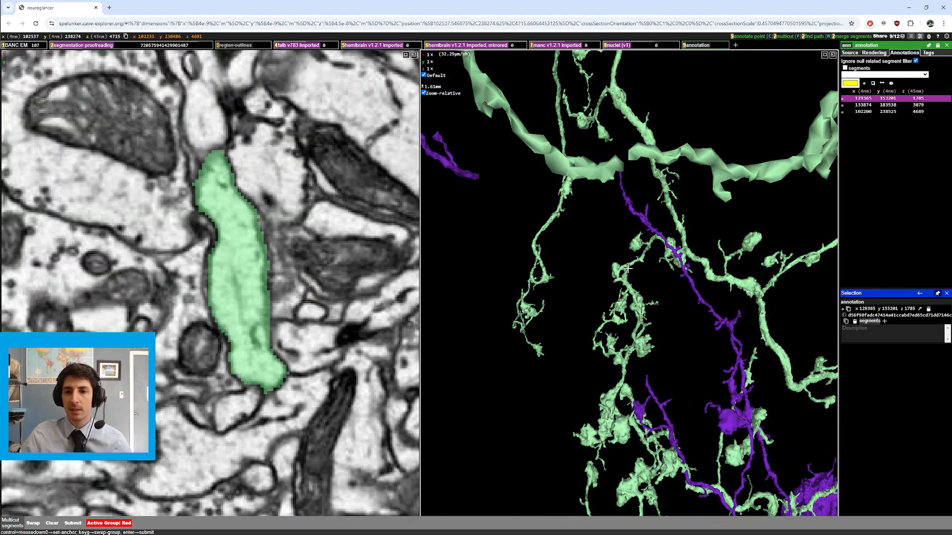
right_click(628, 268)
scroll(593, 251, "up", 2)
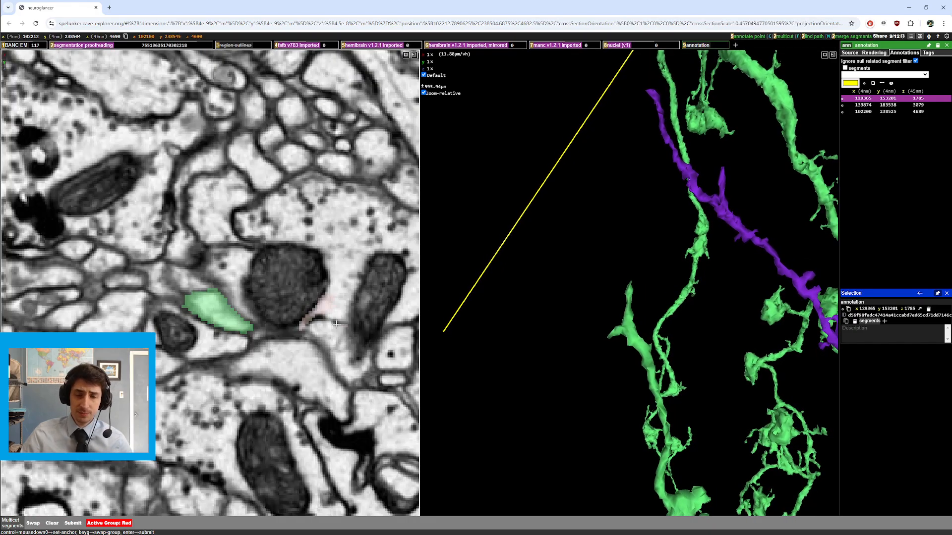
scroll(635, 283, "down", 5)
left_click_drag(635, 283, 744, 240)
scroll(246, 340, "up", 4)
scroll(247, 340, "down", 6)
scroll(586, 321, "up", 5)
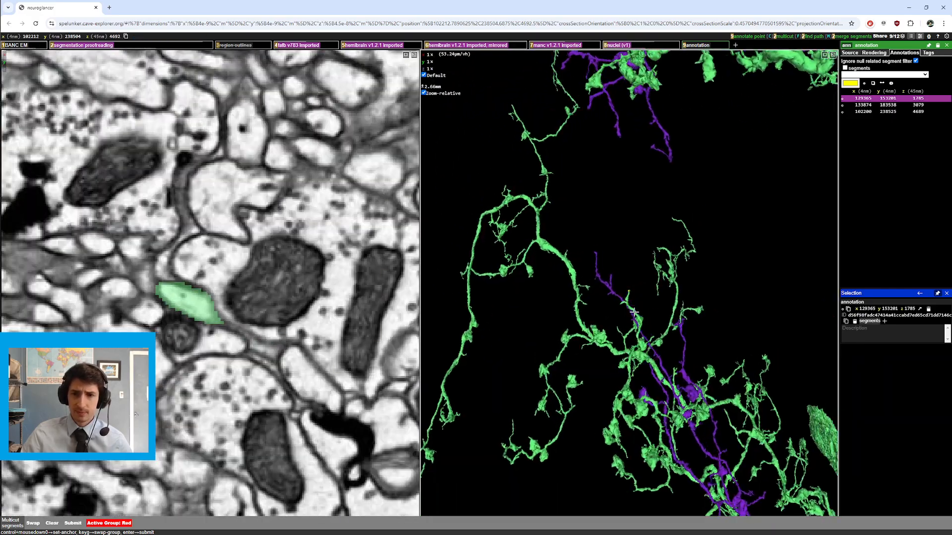
Step: Rotate, zoom out, and recenter on a thin isolated green branch
left_click_drag(585, 321, 626, 365)
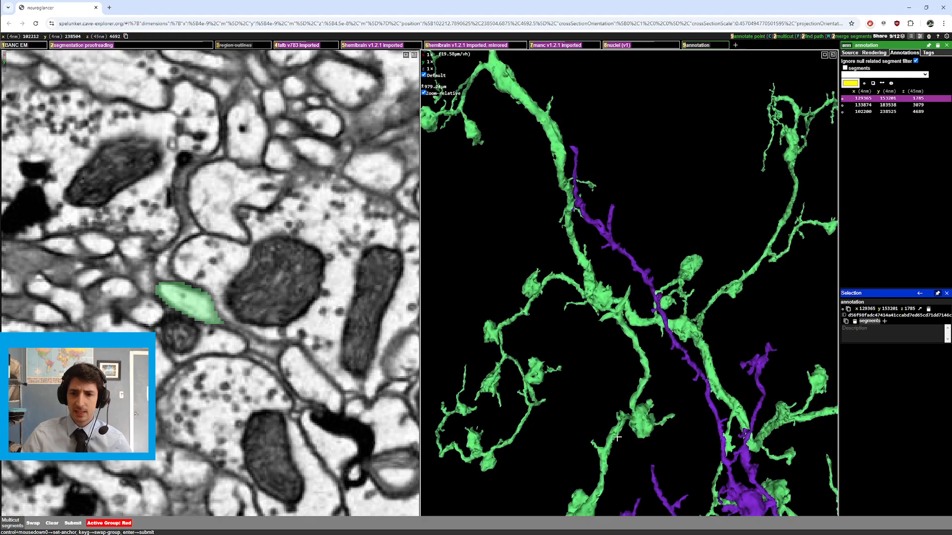
scroll(633, 396, "down", 4, "ctrl")
left_click_drag(632, 401, 646, 418)
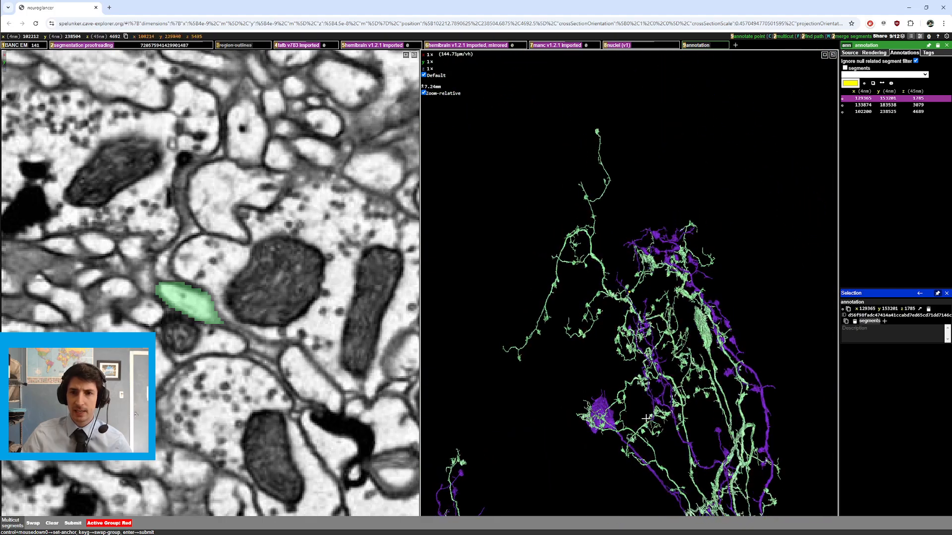
right_click(580, 183)
scroll(614, 228, "up", 4, "ctrl")
left_click_drag(639, 257, 637, 290)
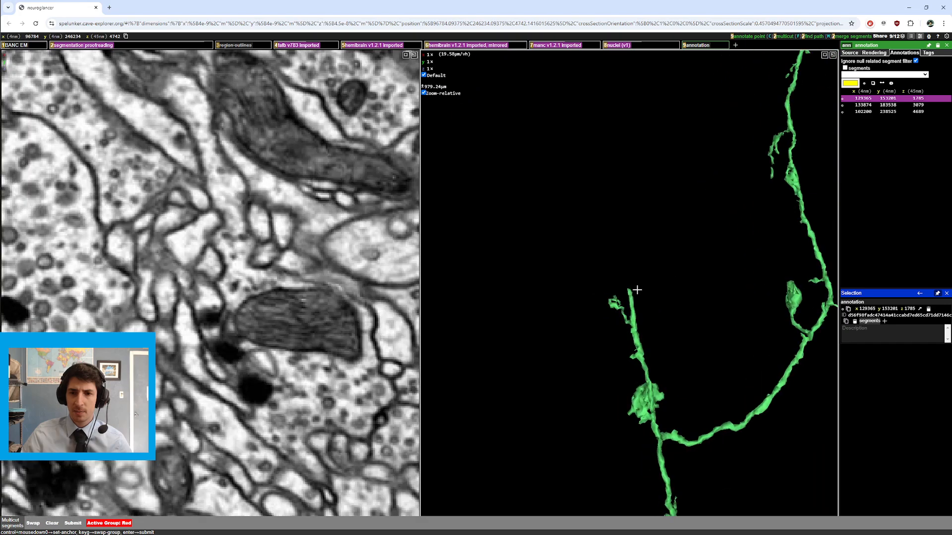
right_click(626, 291)
scroll(250, 340, "up", 6)
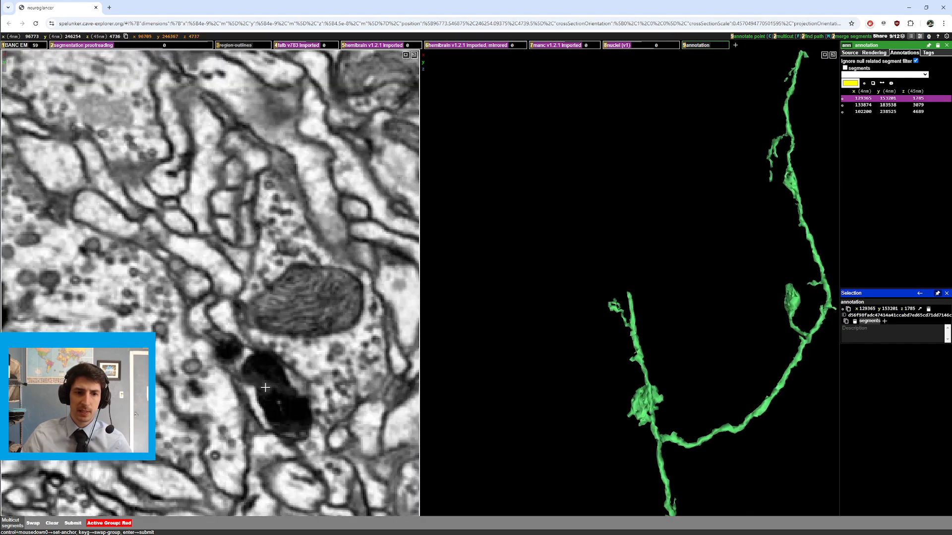
Step: Pan the EM slice and select a small neurite near the view's centre
left_click_drag(305, 453, 235, 305)
scroll(263, 325, "up", 4)
double_click(270, 351)
scroll(714, 361, "down", 3)
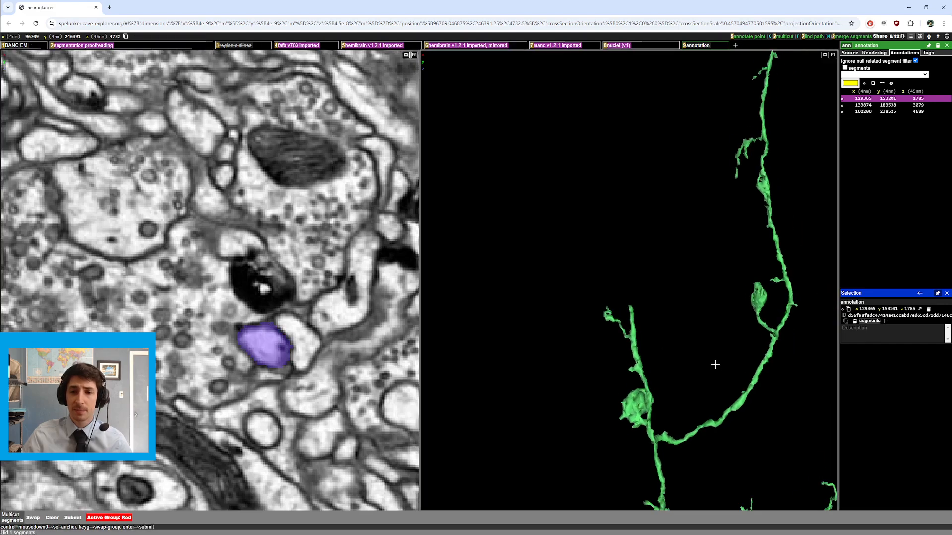
Step: Rotate the 3D view and recenter on the green neuron's branches, zooming in and back out
left_click_drag(670, 321, 656, 460)
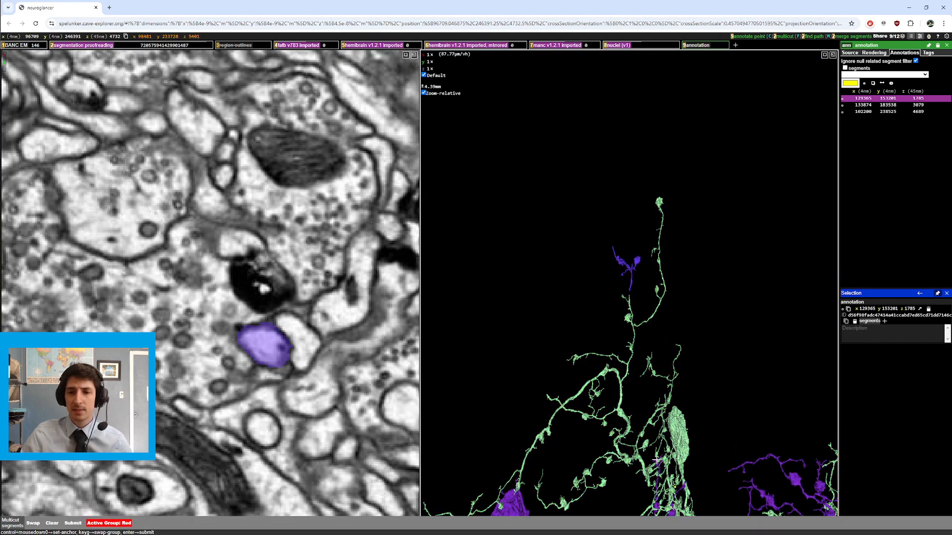
left_click_drag(627, 412, 614, 379)
right_click(613, 373)
scroll(615, 371, "up", 7)
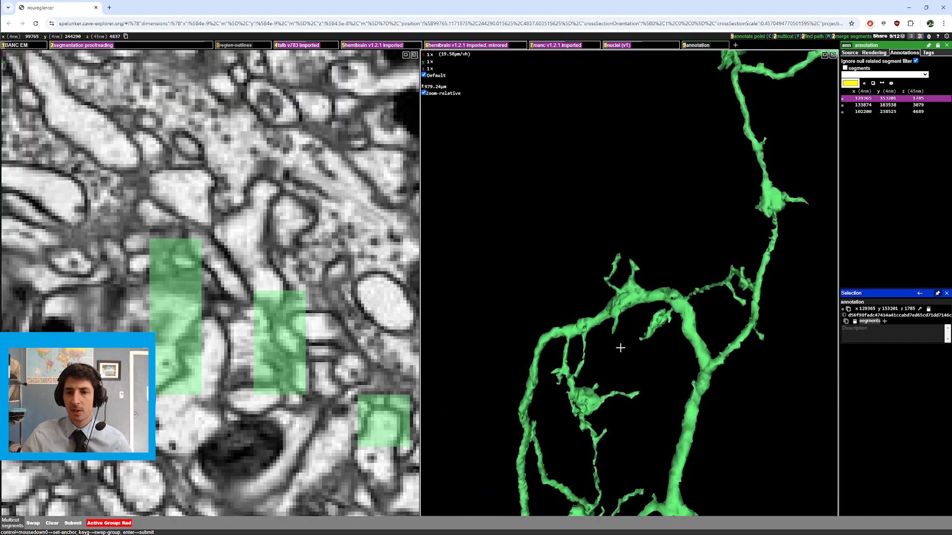
scroll(678, 347, "down", 2)
scroll(677, 348, "down", 4)
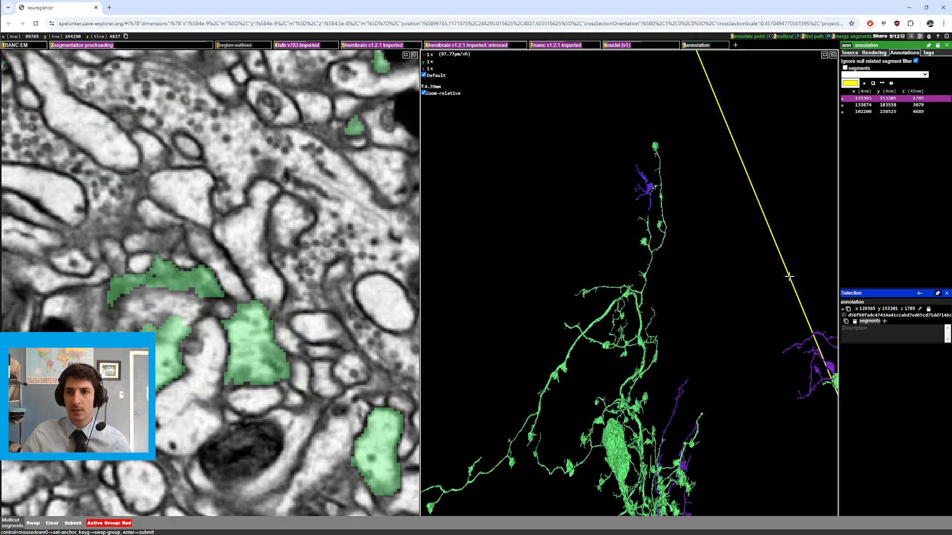
Step: Jump to the third annotation point and zoom in and out around it in both views
left_click(883, 115)
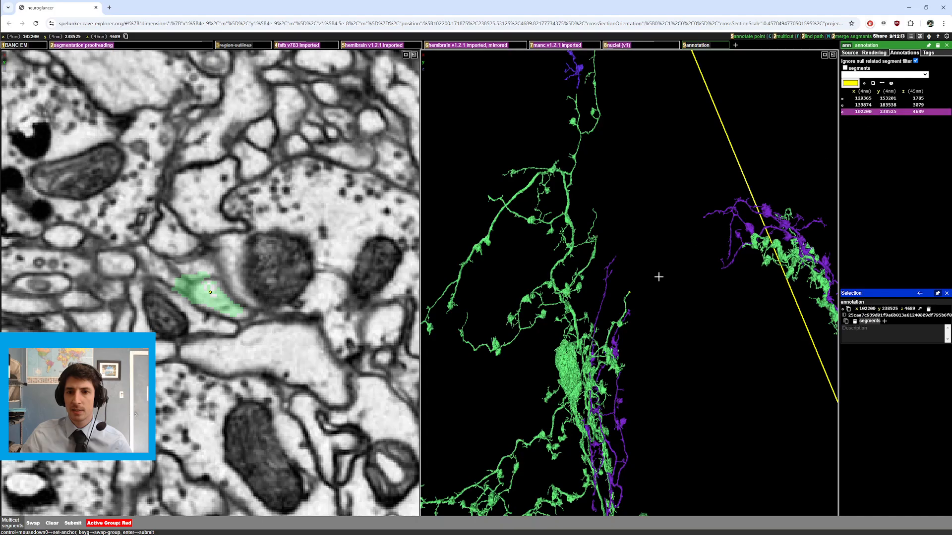
scroll(658, 277, "up", 8)
scroll(172, 327, "up", 5)
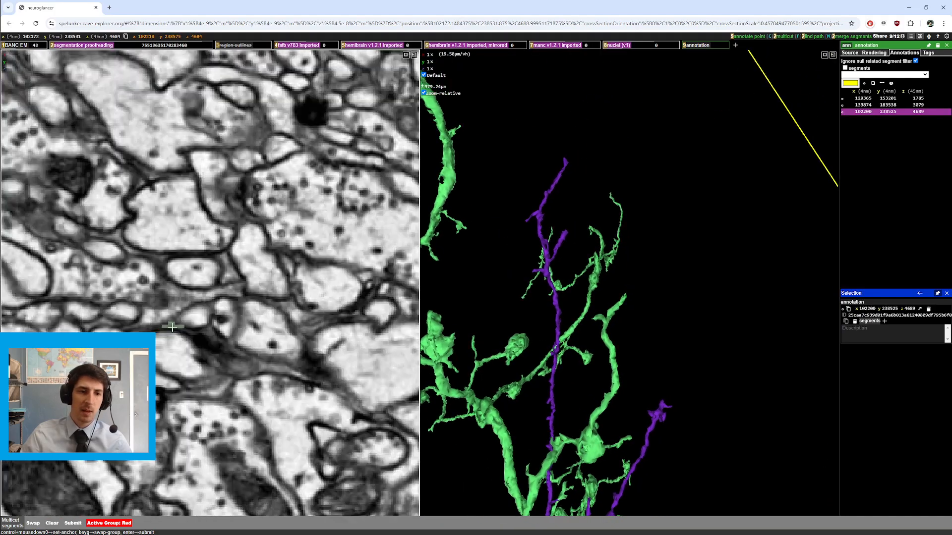
scroll(172, 327, "down", 2)
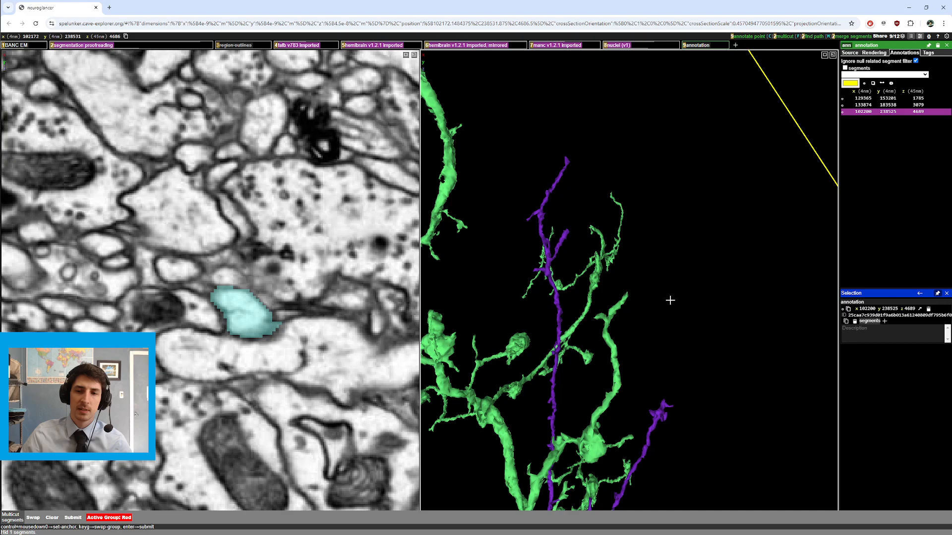
scroll(670, 301, "down", 10)
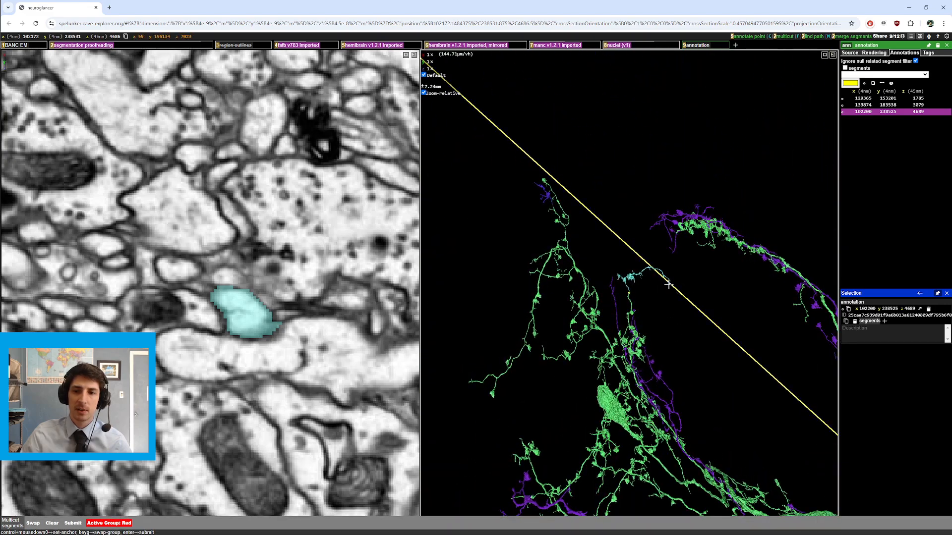
Step: Rotate the 3D view and recenter near the cyan neurite at the annotation point, zooming in and out
mouse_move(668, 285)
left_mouse_down()
mouse_move(675, 296)
mouse_move(593, 313)
mouse_move(681, 298)
left_mouse_up()
right_click(675, 298)
scroll(676, 299, "up", 10, "ctrl")
scroll(667, 304, "down", 5, "ctrl")
right_click(482, 272)
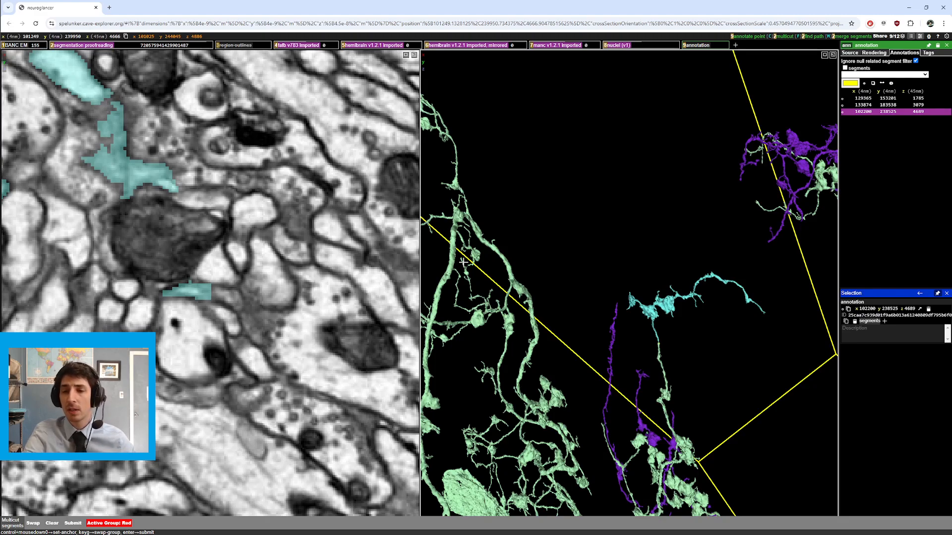
scroll(497, 303, "down", 10)
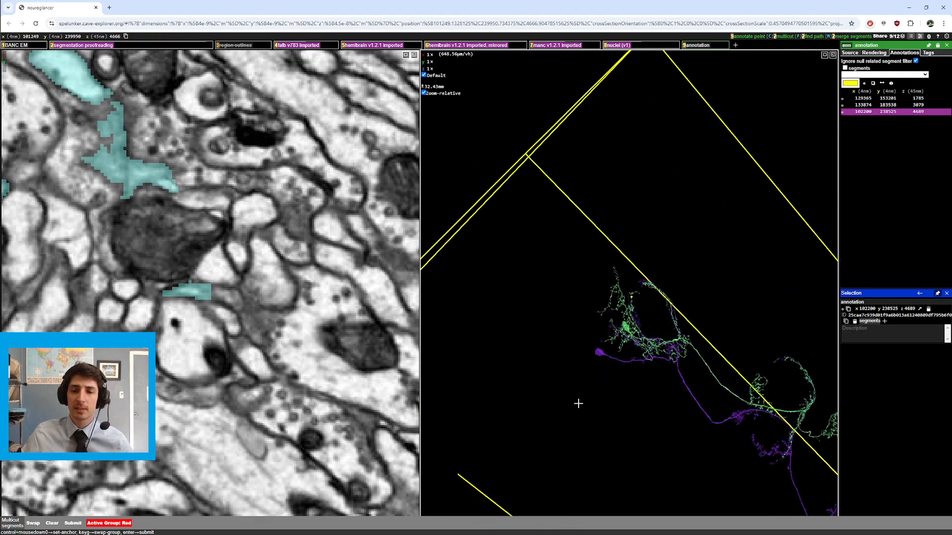
Step: Rotate the scene and zoom in on a region where green and purple neurons intertwine
left_click_drag(705, 436, 706, 309)
scroll(664, 377, "up", 6, "ctrl")
right_click(615, 486)
scroll(706, 308, "up", 5)
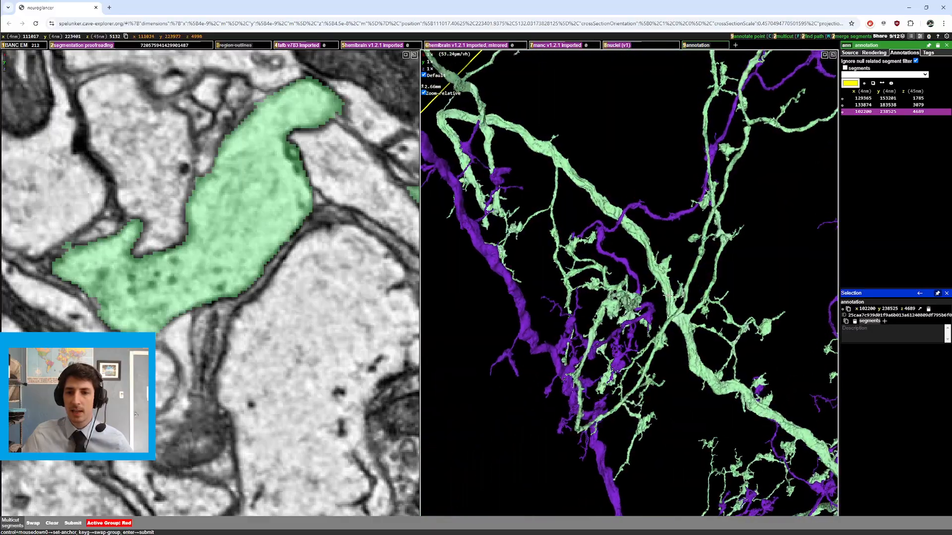
Step: Recenter and zoom in closely on a purple branch passing between green branches
right_click(589, 267)
left_click_drag(589, 267, 560, 265)
scroll(694, 288, "up", 1)
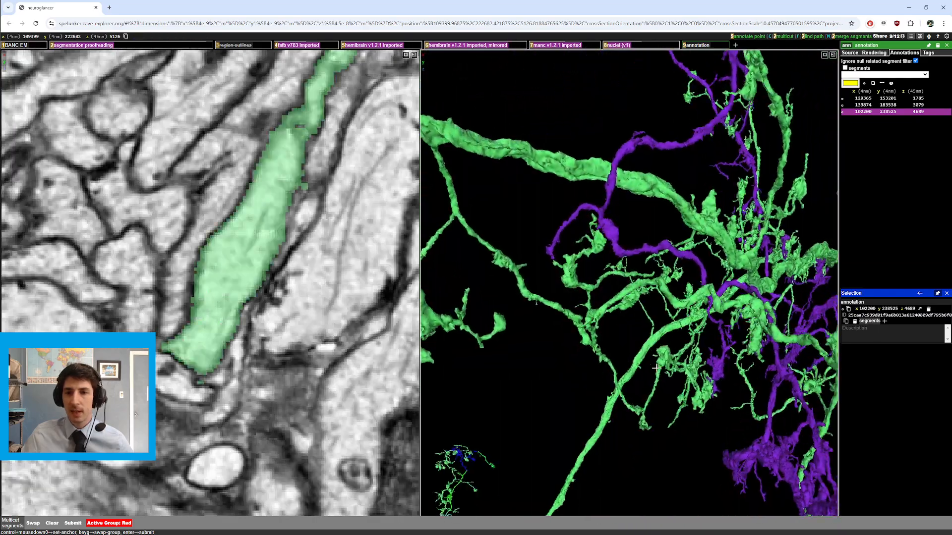
scroll(559, 263, "up", 5)
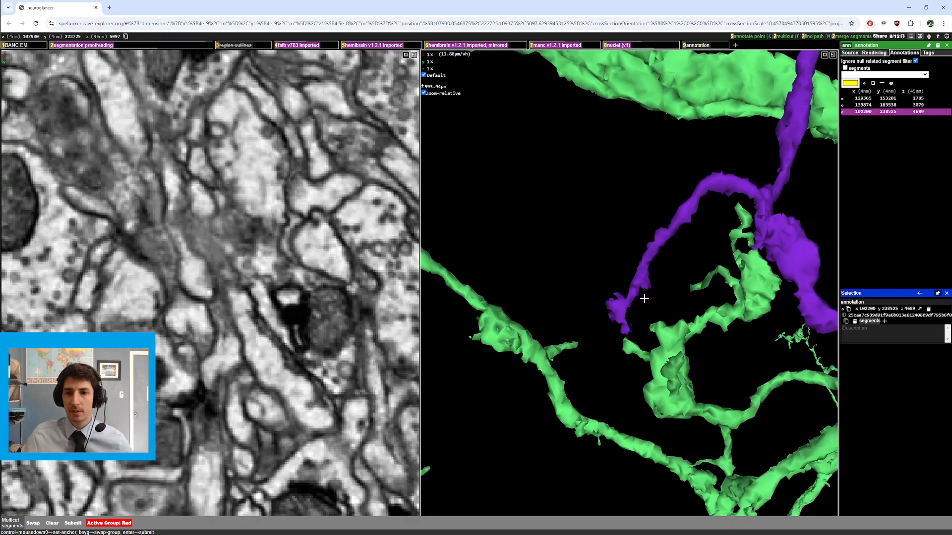
scroll(260, 330, "down", 3)
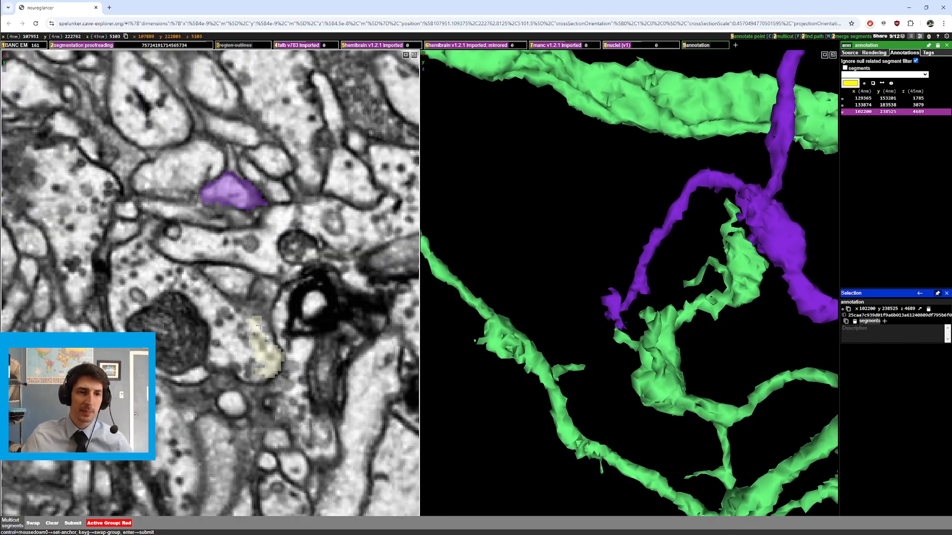
scroll(204, 144, "down", 5, "ctrl")
scroll(256, 292, "down", 3)
Step: Pan the EM slice, rotate the 3D view, then zoom out and recenter on the green and purple arbors
left_click_drag(223, 396, 279, 394)
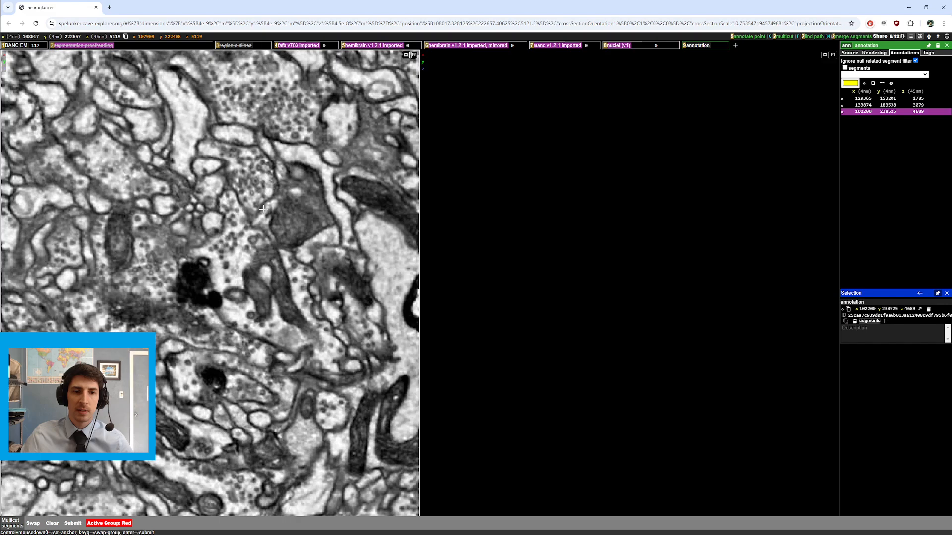
scroll(296, 231, "down", 2)
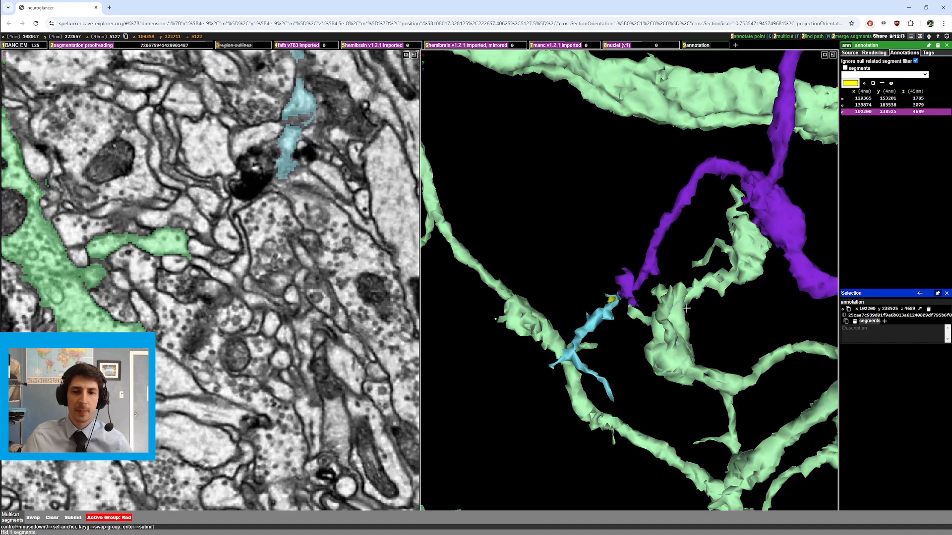
left_click_drag(687, 308, 554, 268)
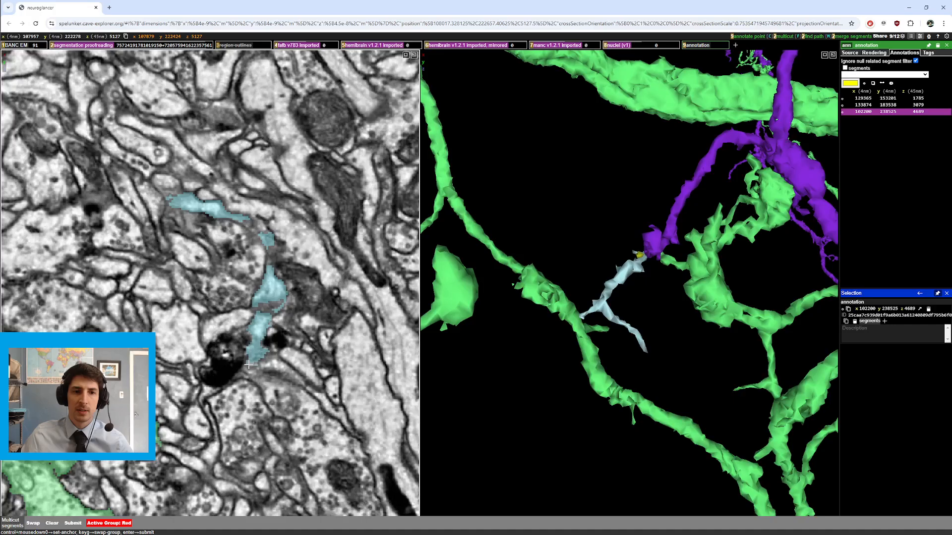
scroll(247, 365, "down", 5, "ctrl")
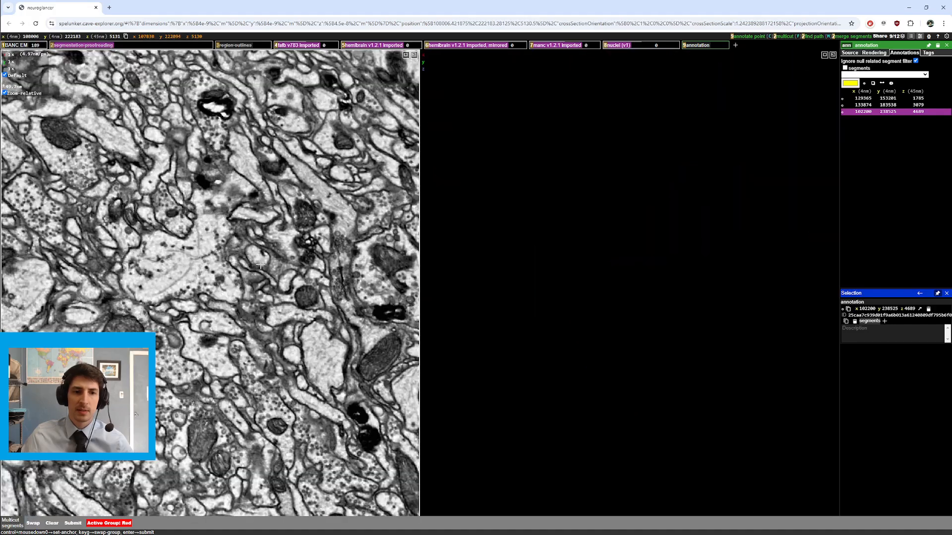
double_click(258, 255)
scroll(257, 255, "up", 2)
left_click_drag(550, 278, 709, 258)
scroll(621, 303, "down", 12, "ctrl")
right_click(729, 230)
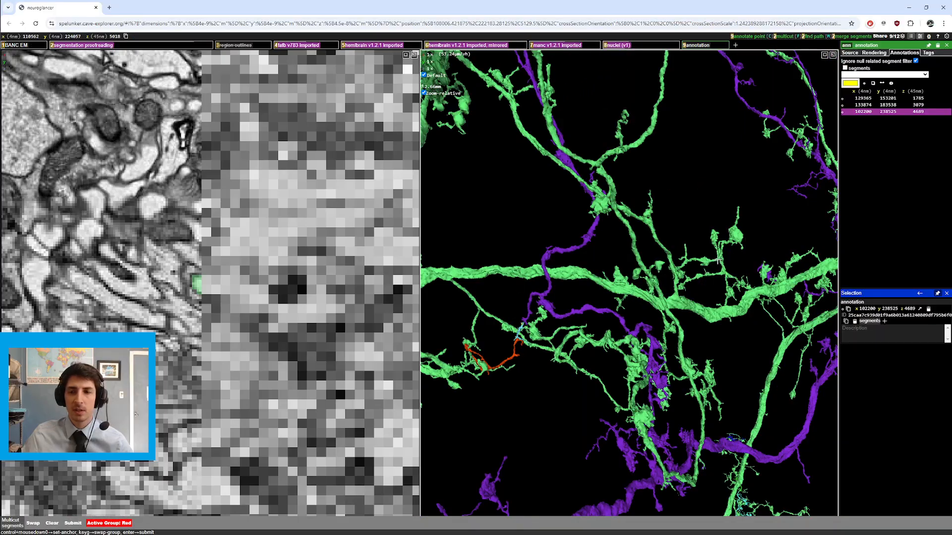
Step: Recenter and zoom in on the purple neuron's fine processes, then rotate and zoom back out
scroll(665, 266, "down", 10, "ctrl")
right_click(709, 366)
scroll(710, 365, "up", 20, "ctrl")
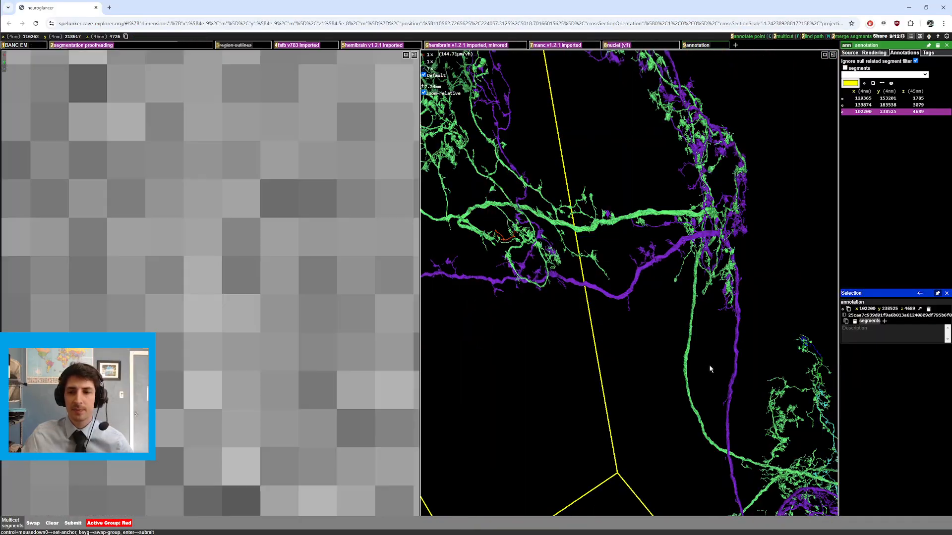
right_click(812, 163)
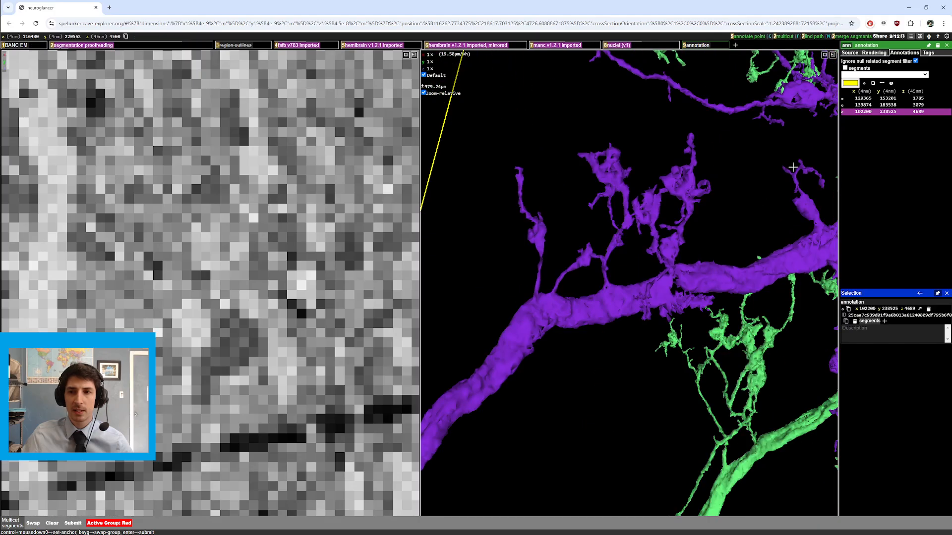
left_click_drag(795, 166, 681, 208)
scroll(681, 208, "down", 5, "ctrl")
scroll(703, 217, "down", 10, "ctrl")
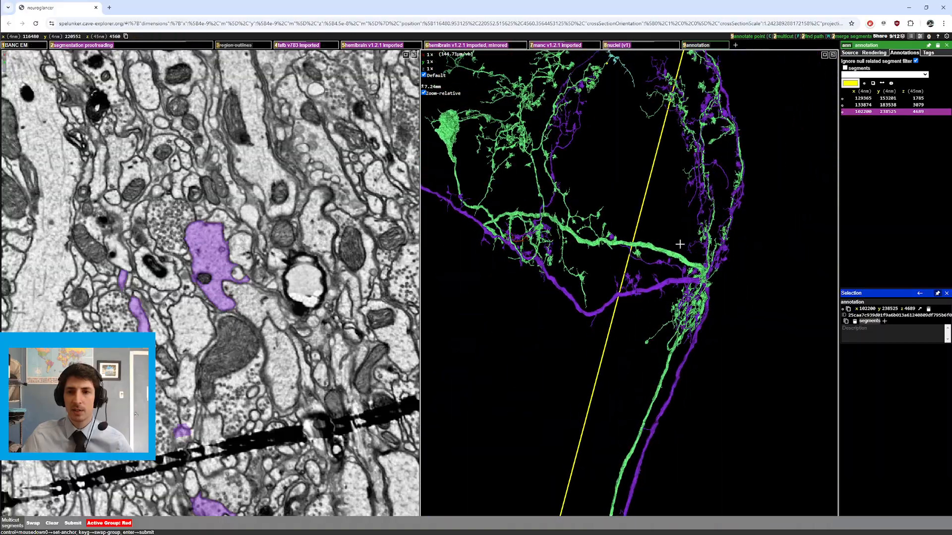
Step: Recenter on green branches near the red path annotation and zoom in closely on a thick green junction
right_click(562, 233)
scroll(565, 262, "up", 5, "ctrl")
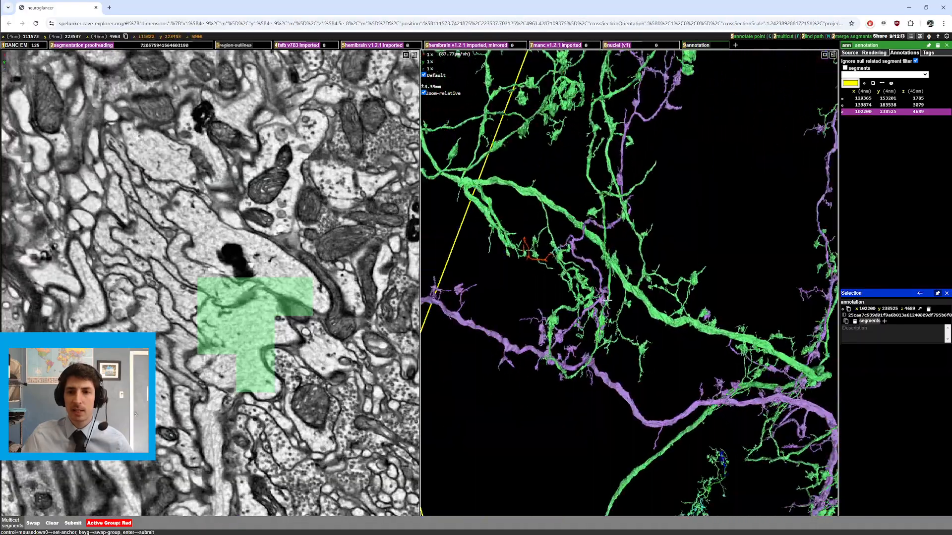
left_click_drag(607, 300, 655, 277)
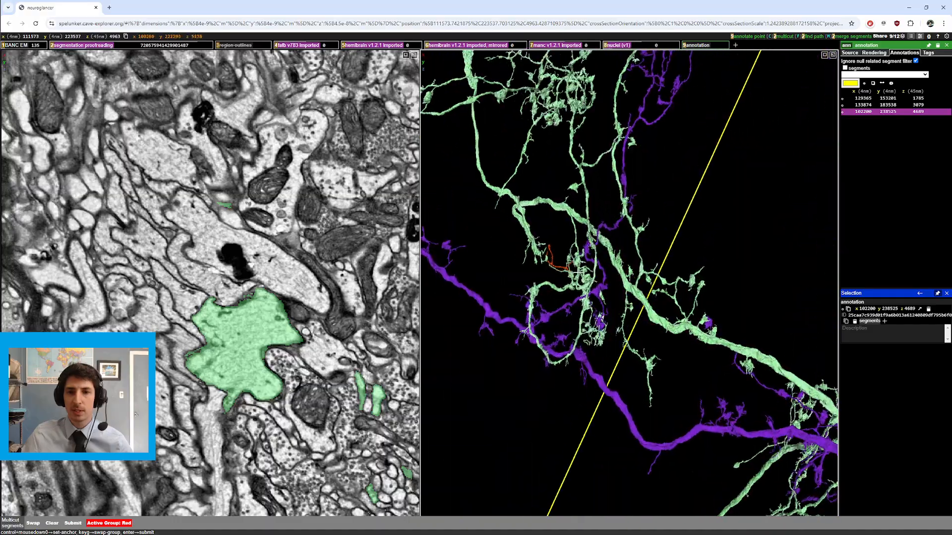
right_click(540, 218)
scroll(540, 218, "up", 10, "ctrl")
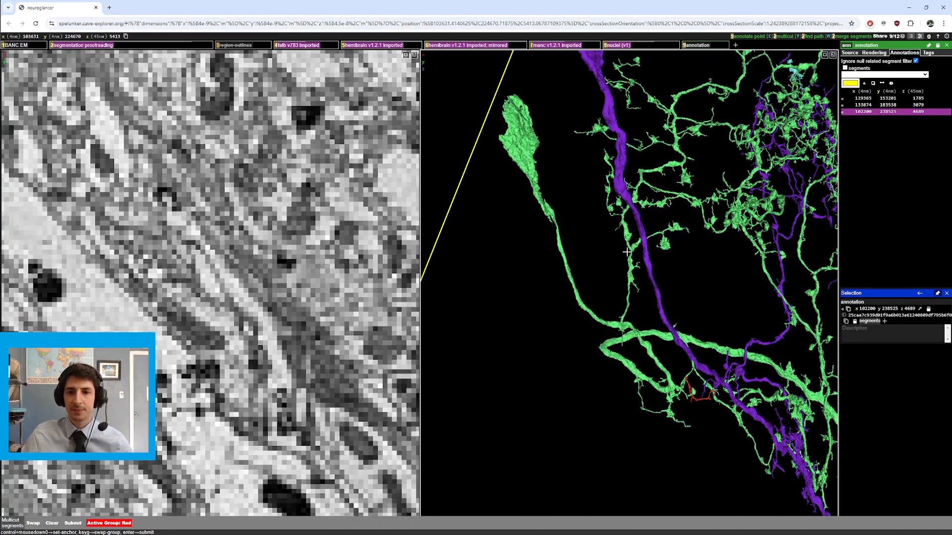
right_click(612, 380)
scroll(613, 378, "up", 20, "ctrl")
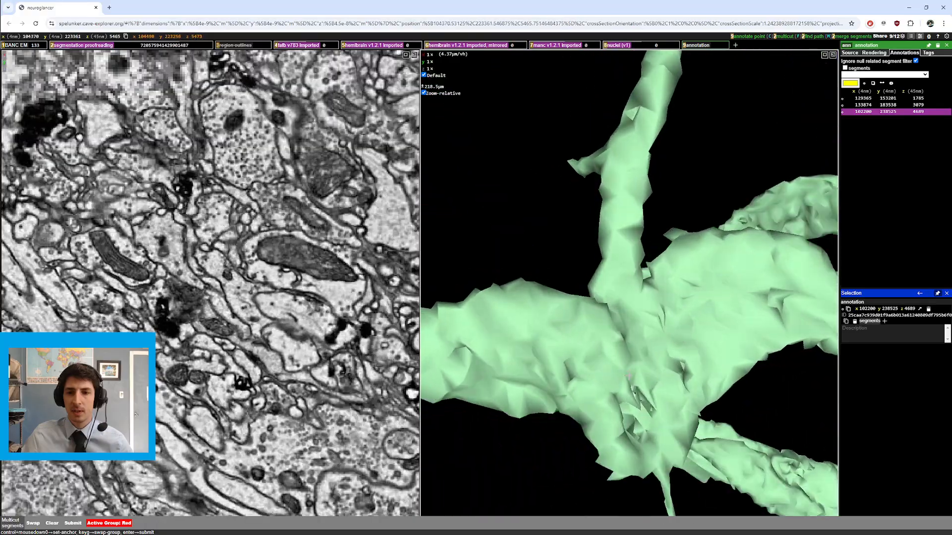
Step: Step through EM slices of the selected green neurite and zoom the 3D view back out
scroll(246, 363, "down", 3)
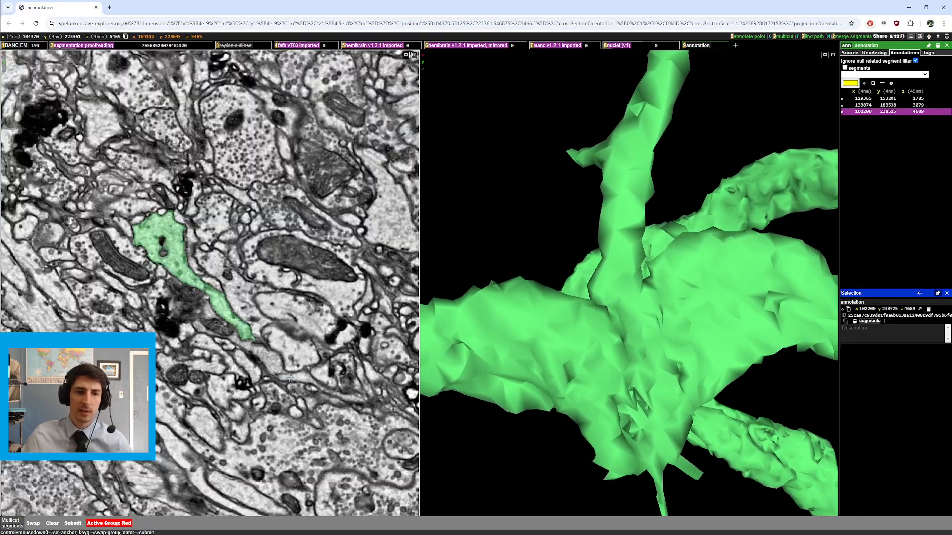
scroll(293, 377, "down", 15)
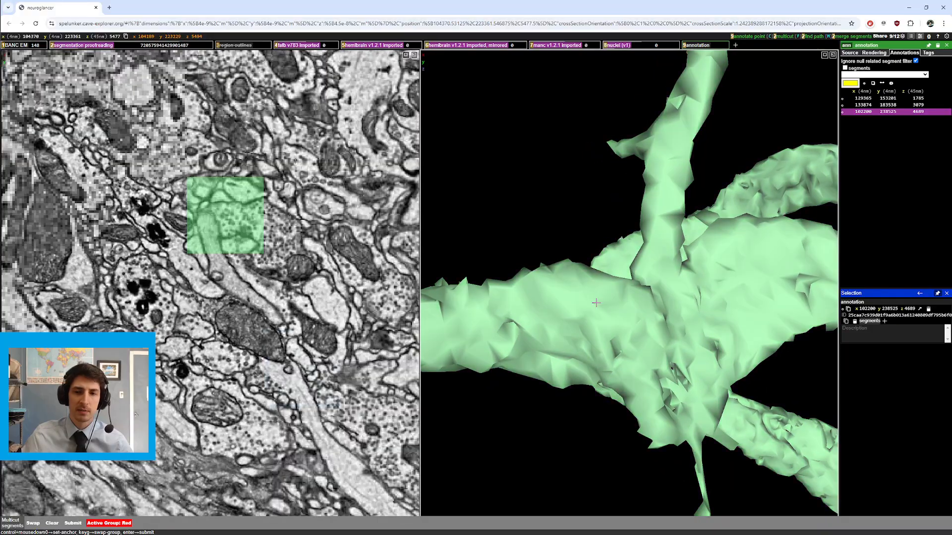
right_click(640, 285)
scroll(258, 332, "up", 2)
scroll(259, 332, "down", 9)
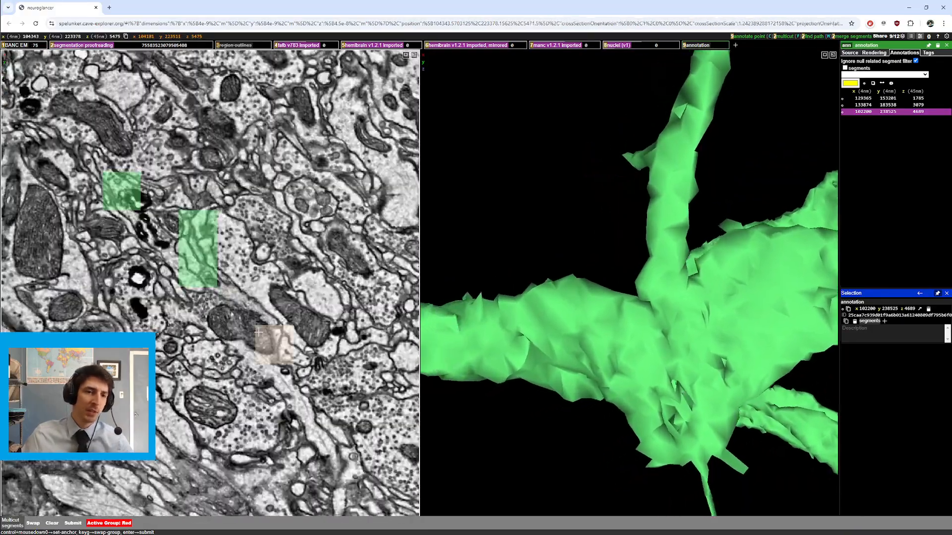
scroll(542, 296, "down", 10)
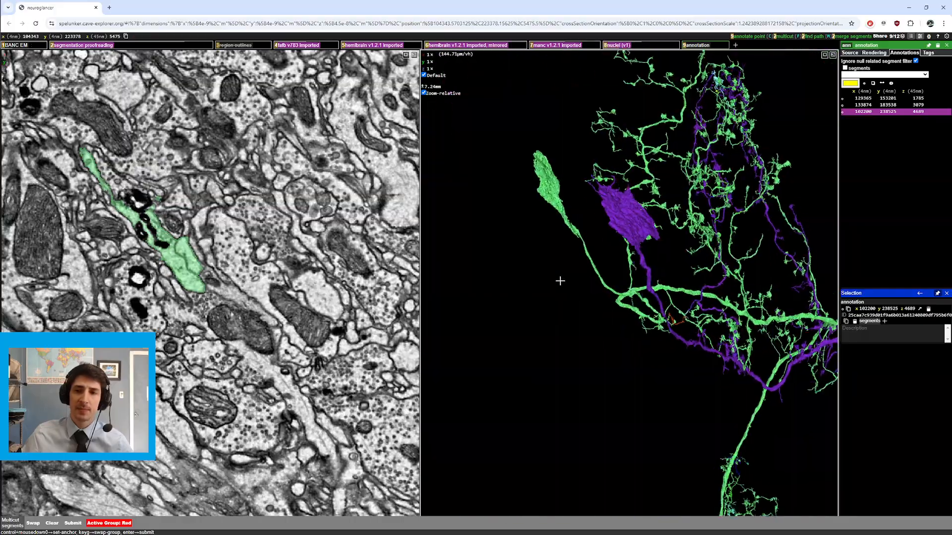
Step: Rotate and zoom in on a crossing of two green branches, then clear the multicut selection
left_click_drag(626, 268, 704, 258)
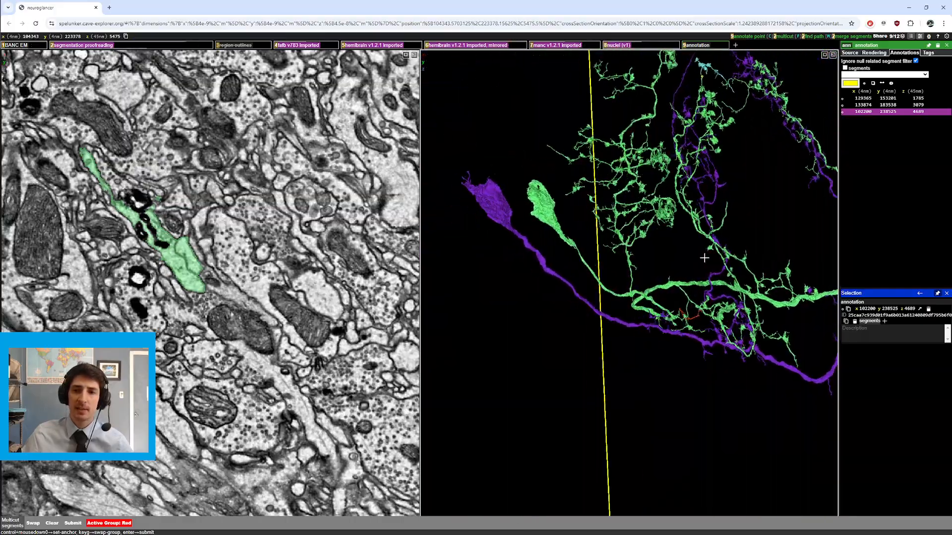
scroll(733, 298, "up", 10)
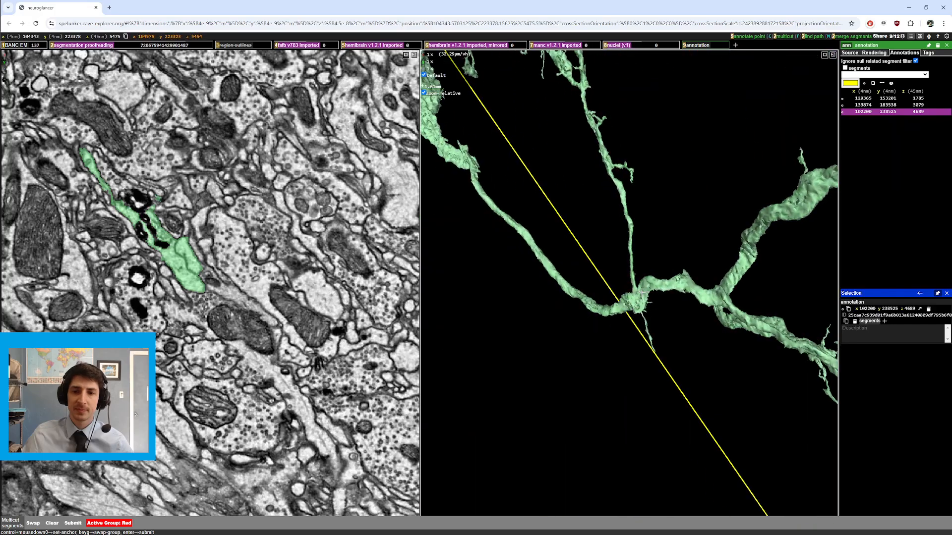
right_click(636, 283)
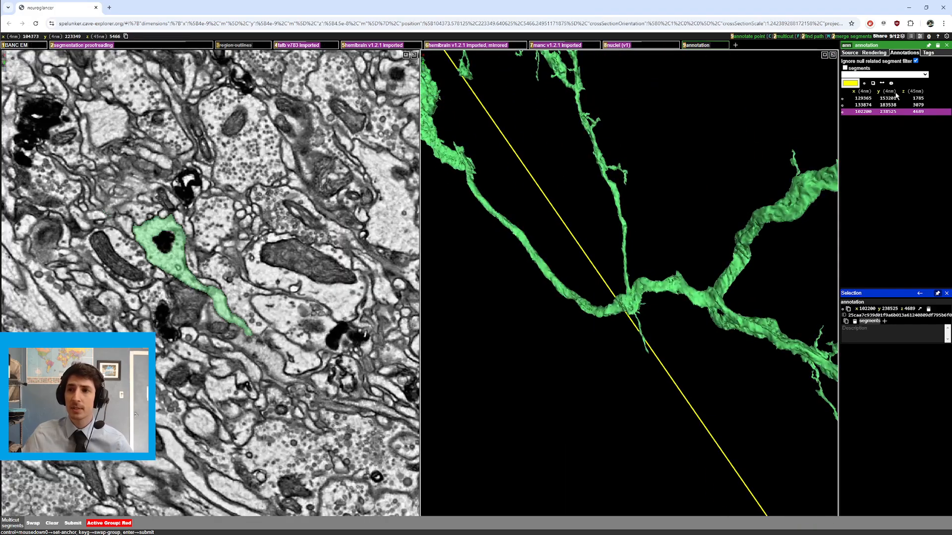
scroll(213, 282, "down", 2)
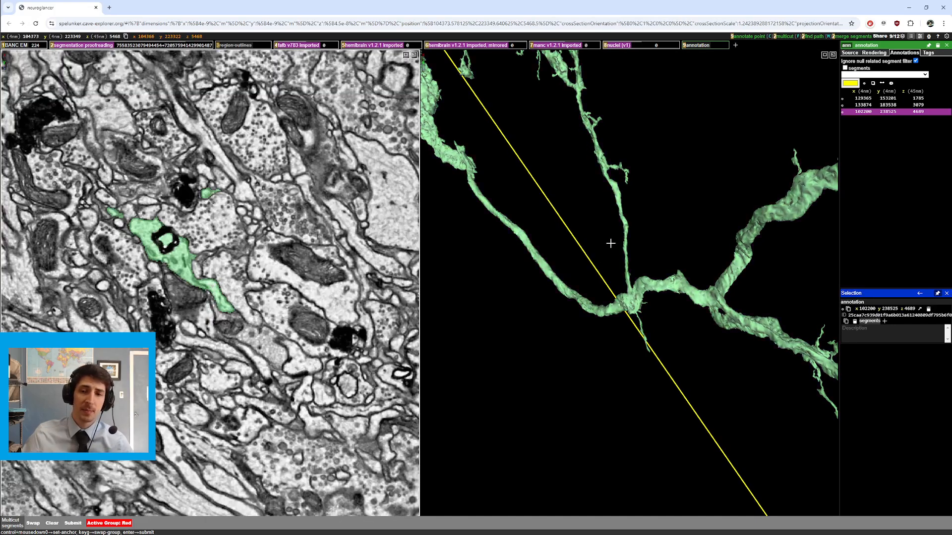
left_click_drag(611, 243, 632, 249)
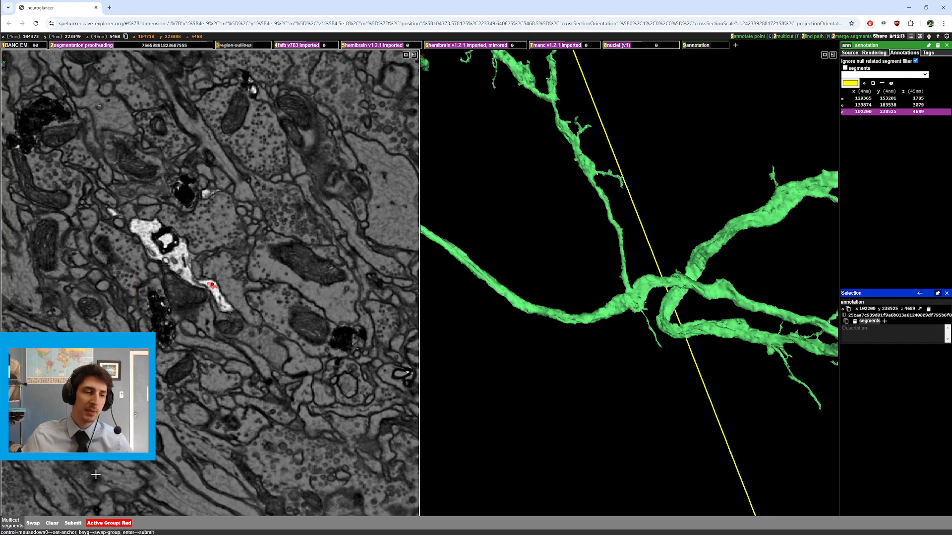
left_click(52, 523)
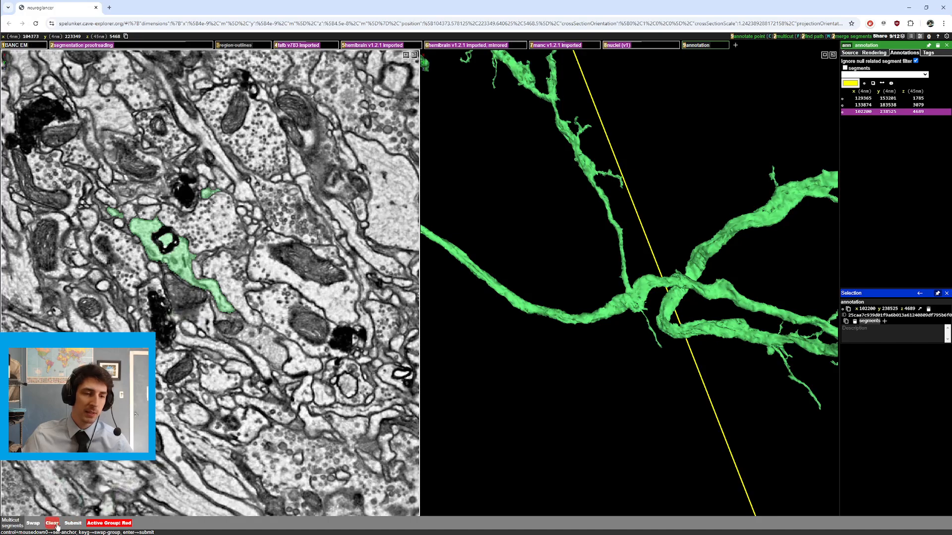
Step: Leave multicut mode, place an annotation point on the green neurite in the EM slice, and zoom the 3D view out
key("shift+c")
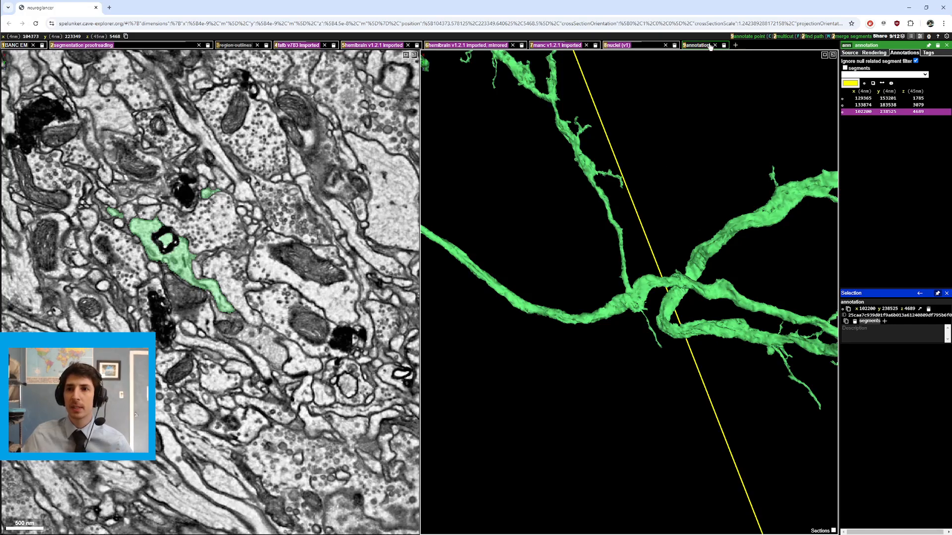
left_click(203, 281)
scroll(686, 238, "down", 5)
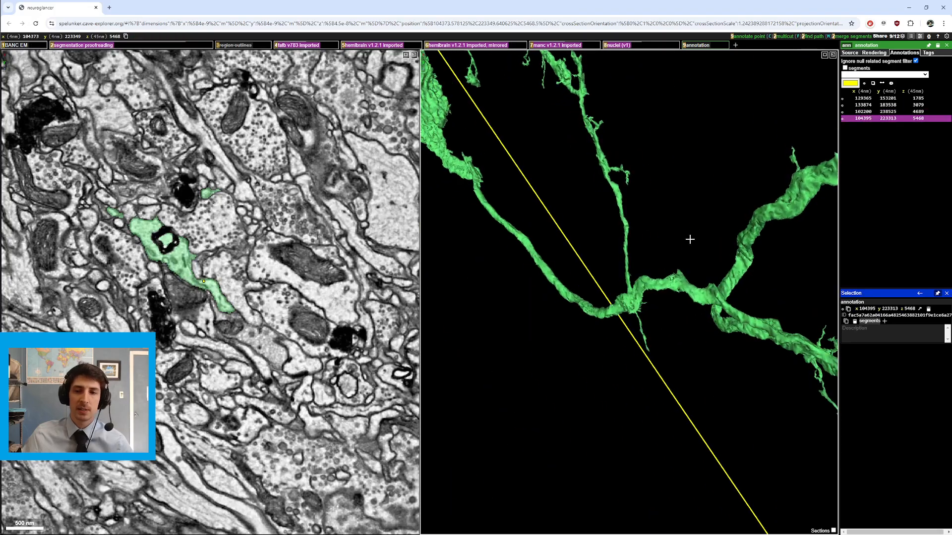
left_click_drag(751, 231, 667, 275)
scroll(623, 291, "down", 4)
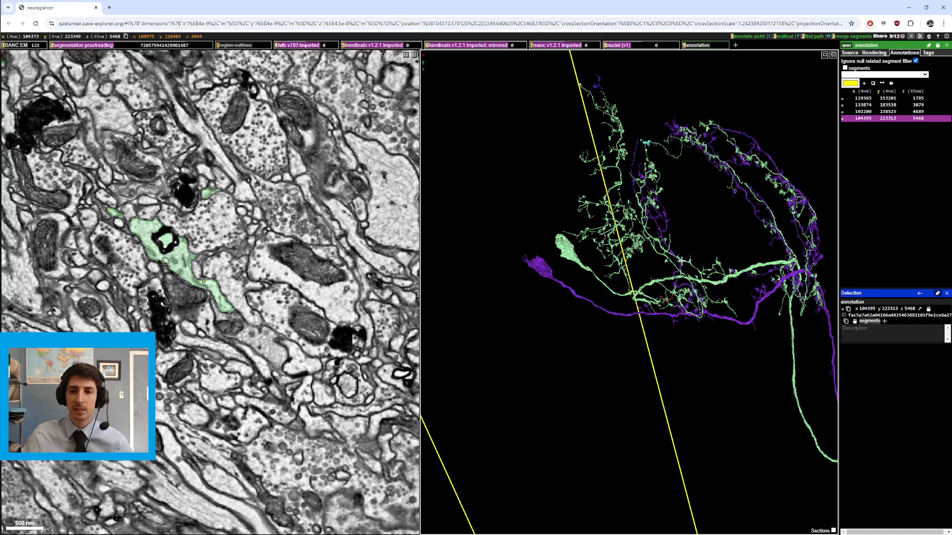
Step: Recenter and rotate the 3D view across the green and purple neurons' arbors, zooming in on their branches
right_click(681, 261)
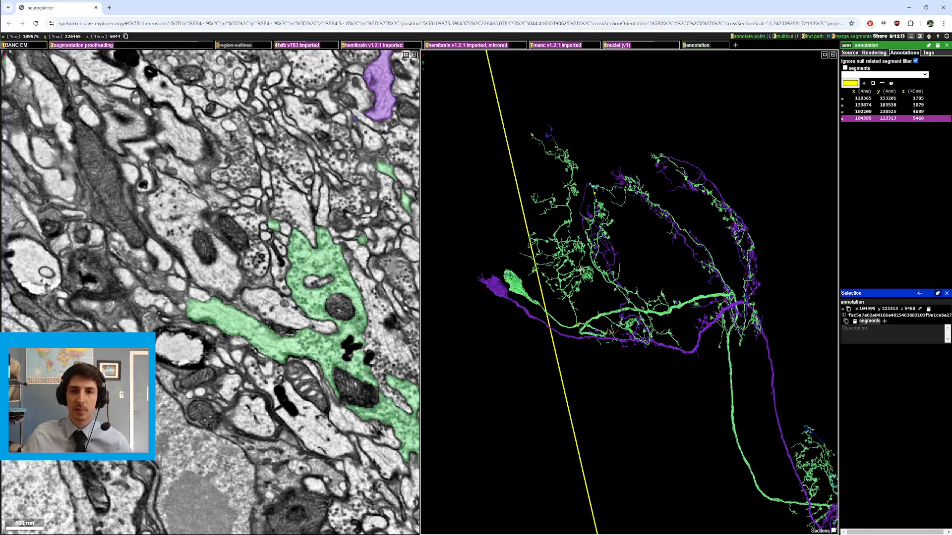
left_click_drag(581, 270, 665, 275)
right_click(620, 289)
scroll(655, 272, "up", 5)
right_click(727, 453)
mouse_move(552, 333)
left_mouse_down()
mouse_move(594, 345)
mouse_move(569, 327)
left_mouse_up()
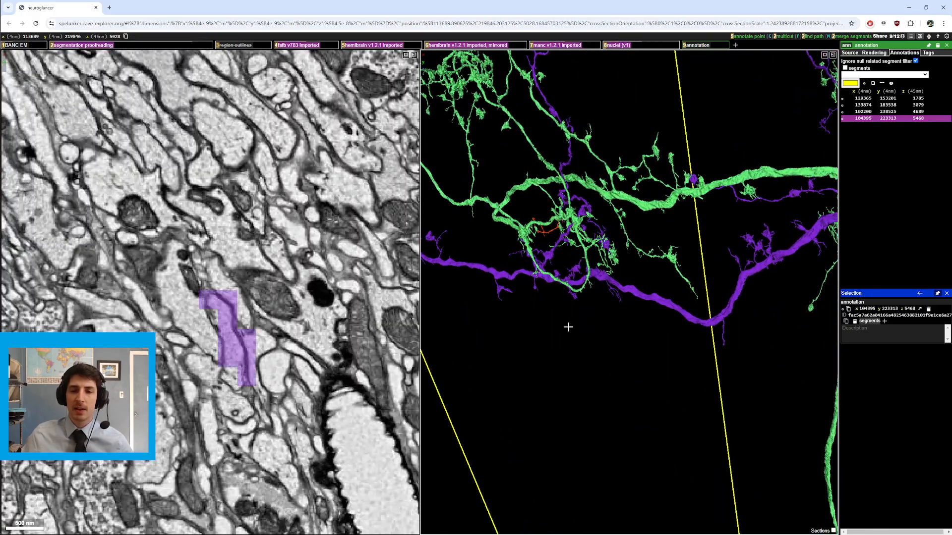
right_click(726, 297)
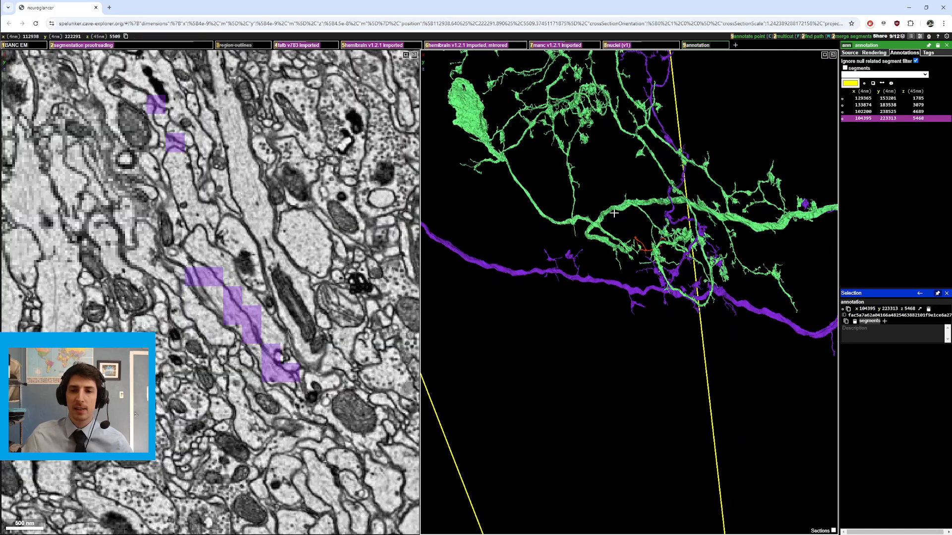
right_click(619, 220)
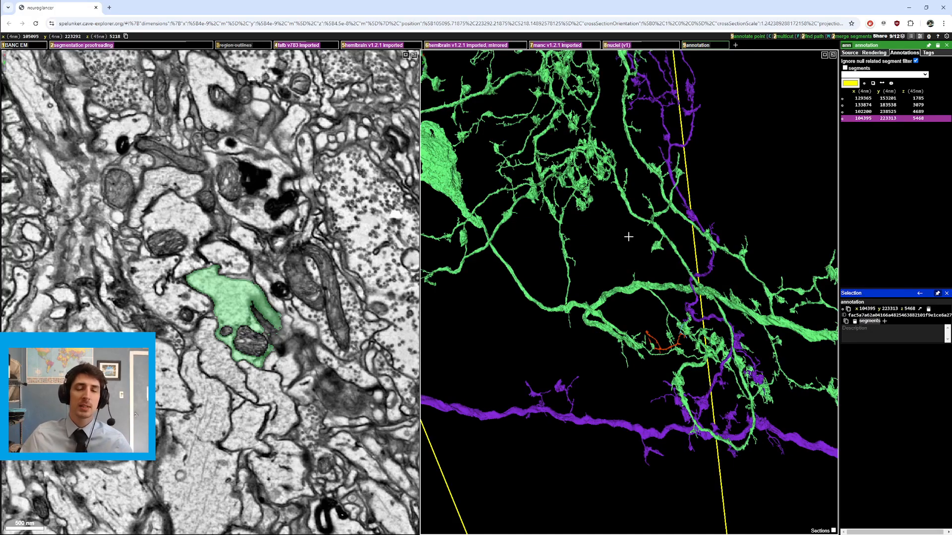
Step: Recenter on fine green branches and zoom in closely where they pass an orange neuron, then zoom back out
right_click(634, 218)
left_click_drag(634, 219, 668, 252)
scroll(645, 266, "up", 10)
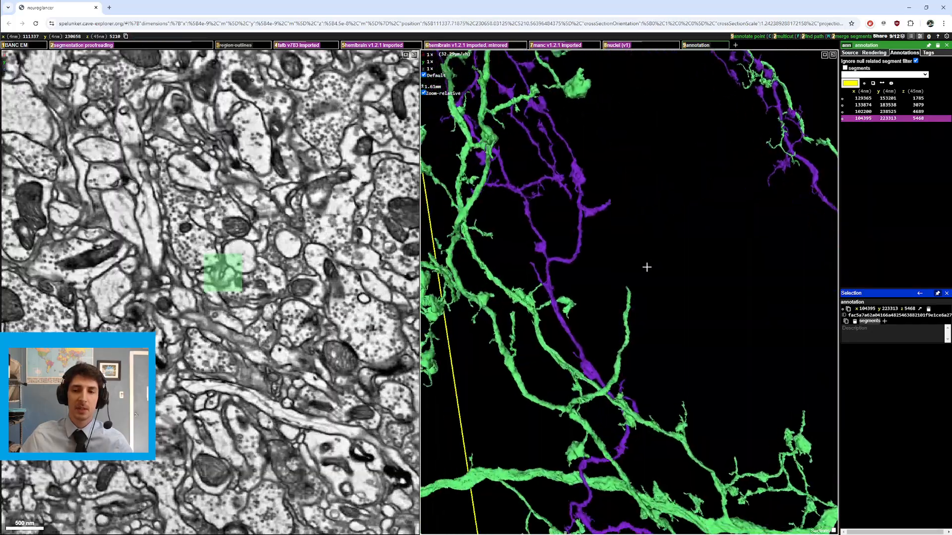
scroll(298, 304, "up", 2)
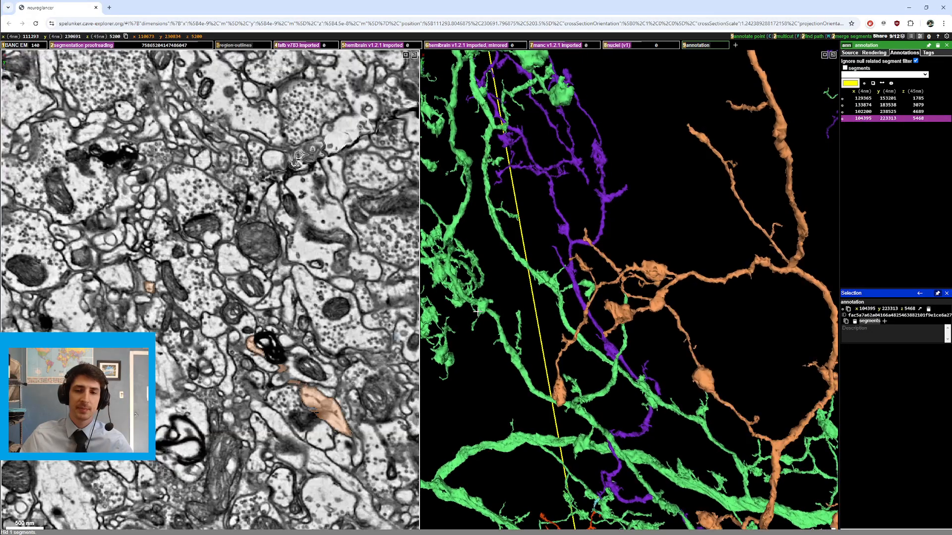
left_click_drag(684, 288, 714, 302)
scroll(264, 380, "down", 10)
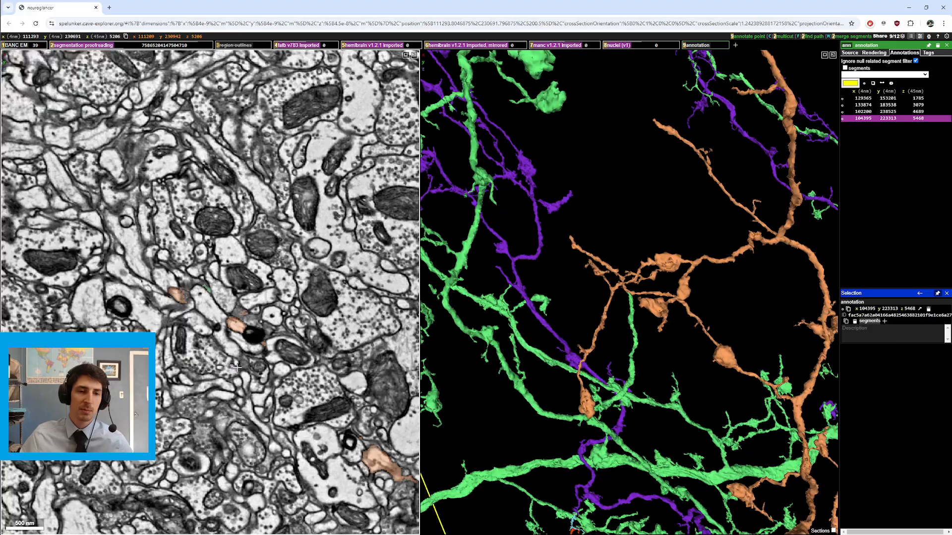
Step: Toggle the segmentation layer's visibility on and off while stepping through EM slices
key("2")
scroll(263, 380, "up", 2)
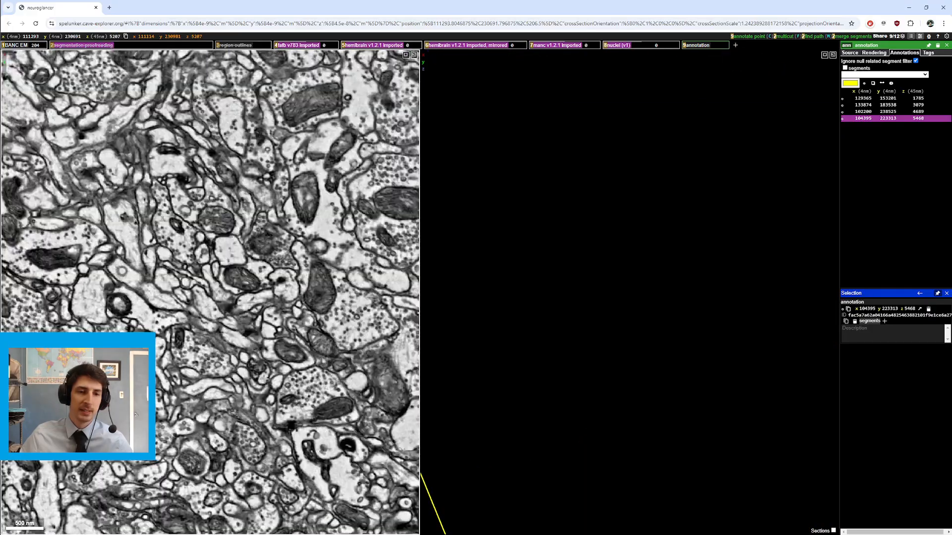
key("2")
scroll(254, 379, "up", 1)
key("2")
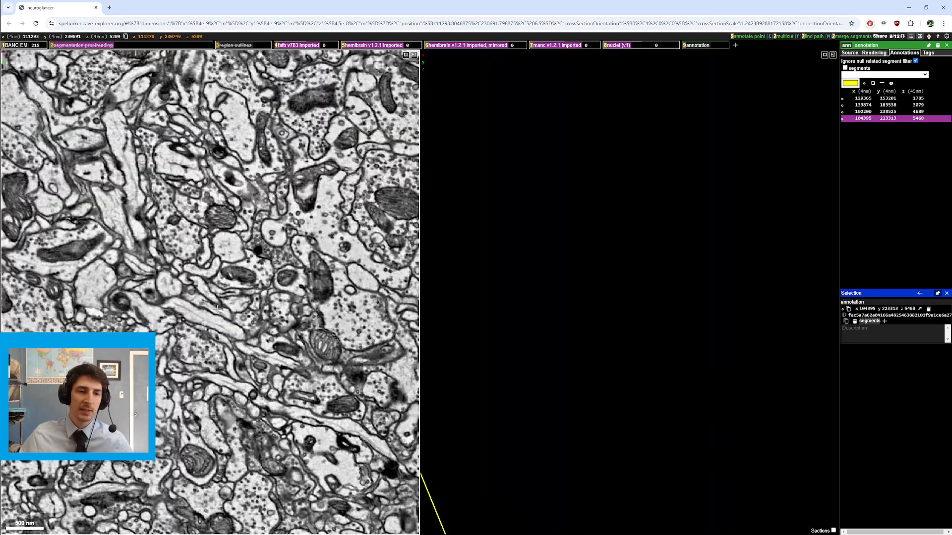
scroll(212, 297, "down", 1)
scroll(207, 299, "up", 1)
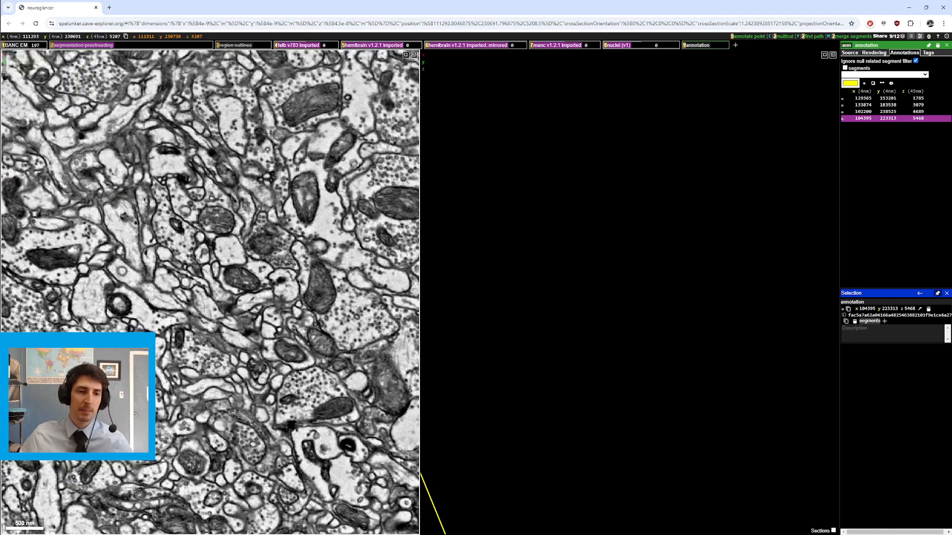
key("2")
Step: Toggle the selection of two neurites in the EM slice, then rotate and zoom the 3D view out
double_click(206, 312)
double_click(234, 320)
left_click_drag(586, 248, 585, 314)
scroll(612, 250, "down", 4, "ctrl")
scroll(597, 283, "down", 5, "ctrl")
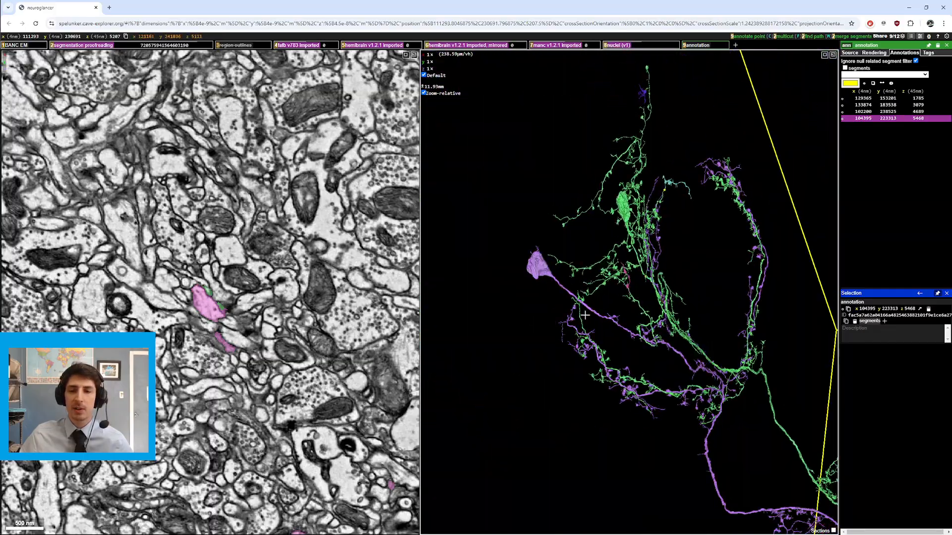
Step: Recenter the 3D view on the green and purple neurons, zoom out to their full length, then zoom in on the lower arbor
right_click(662, 300)
left_click_drag(661, 300, 644, 273)
scroll(666, 262, "down", 1, "ctrl")
scroll(629, 274, "down", 4, "ctrl")
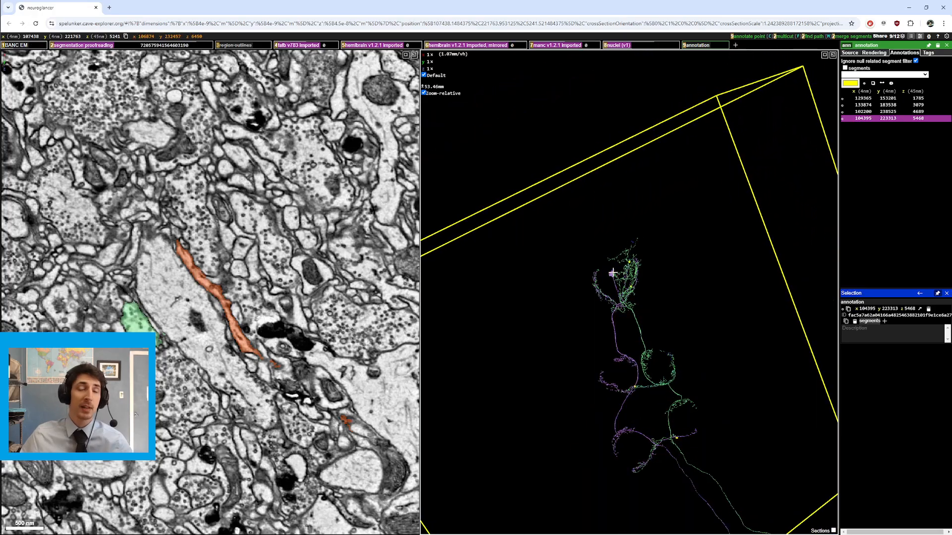
right_click(630, 309)
scroll(630, 310, "up", 6, "ctrl")
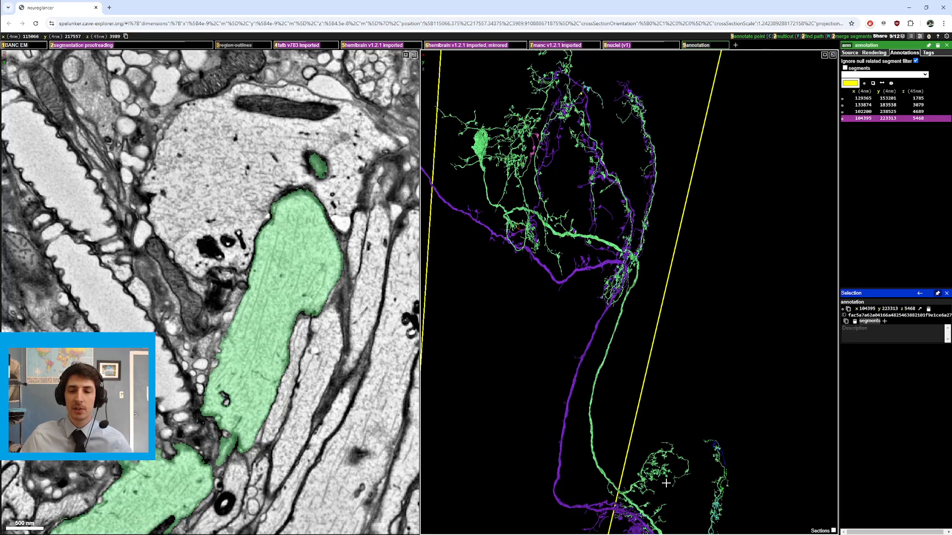
right_click(666, 484)
scroll(644, 441, "down", 4, "ctrl")
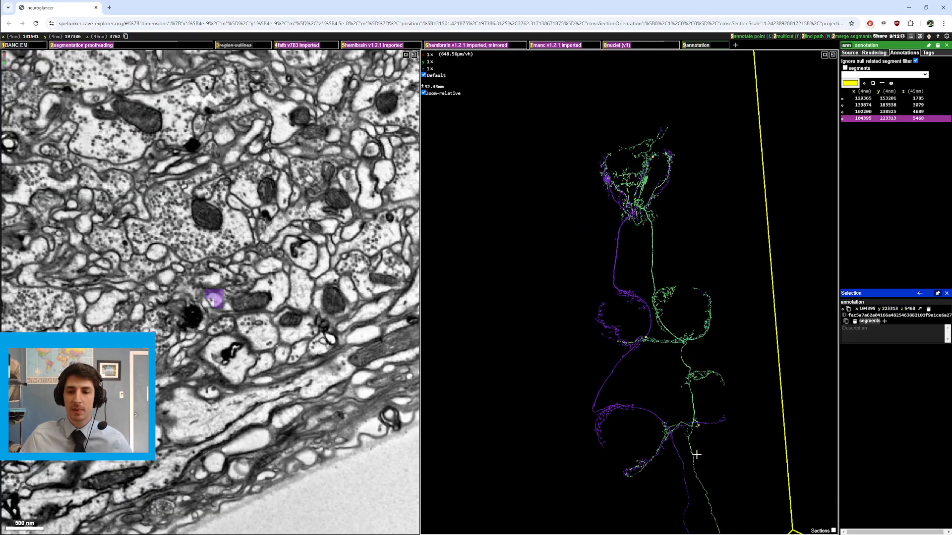
Step: Rotate and recenter on the crossing of the green and purple neurons' lower branches
left_click_drag(675, 390, 638, 297)
right_click(667, 436)
scroll(668, 436, "up", 3, "ctrl")
scroll(572, 275, "down", 2, "ctrl")
left_click_drag(573, 297, 561, 261)
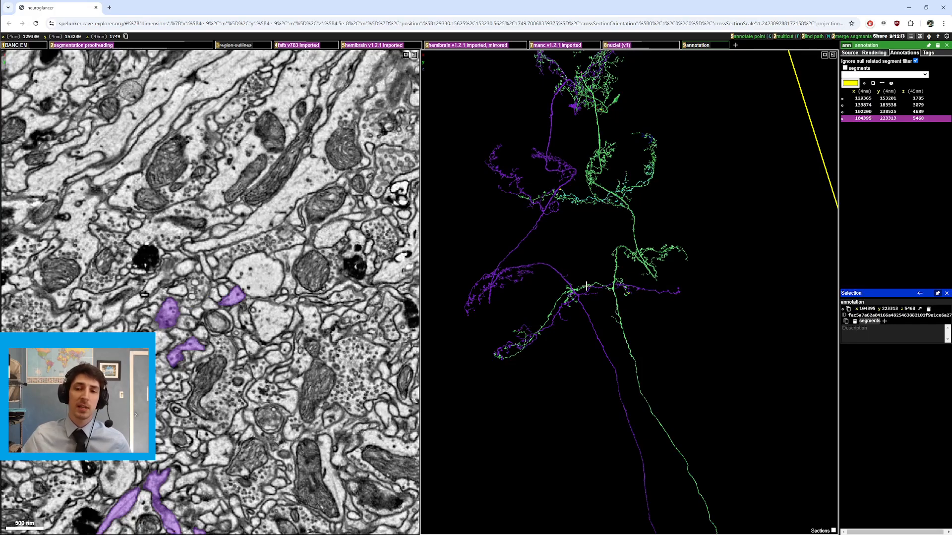
right_click(613, 294)
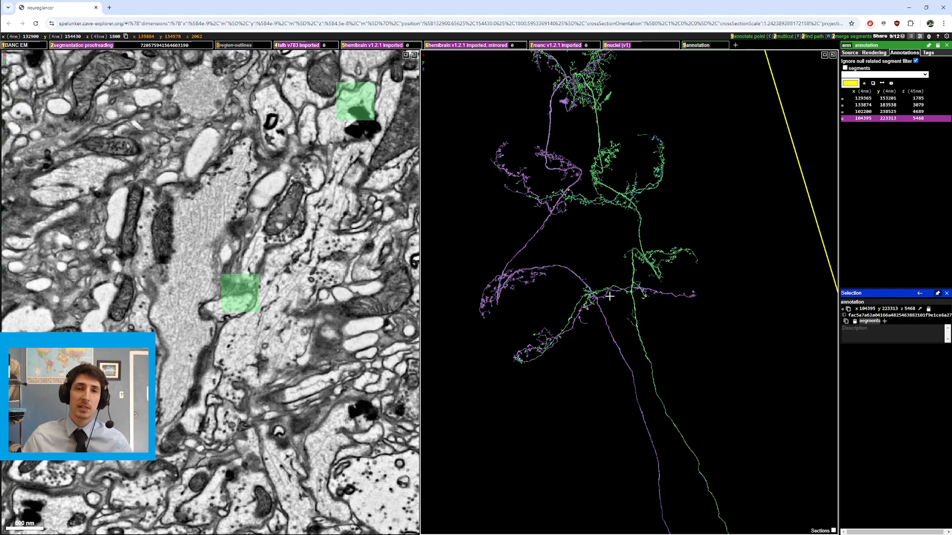
Step: Remove the purple neuron from the 3D view and recenter on the green neuron's arbor
double_click(570, 272)
left_click_drag(653, 327, 624, 307)
scroll(664, 374, "down", 4, "ctrl")
scroll(664, 374, "up", 4, "ctrl")
right_click(644, 242)
scroll(671, 302, "up", 2, "ctrl")
scroll(667, 329, "down", 1, "ctrl")
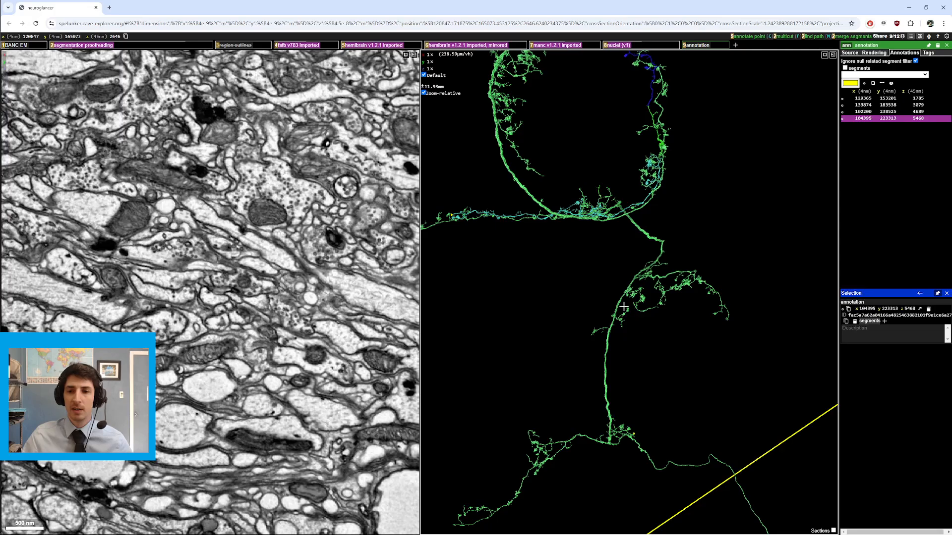
Step: Rotate, zoom and recenter the view along the green neuron's upper arbor and main trunk
left_click_drag(716, 289, 731, 282)
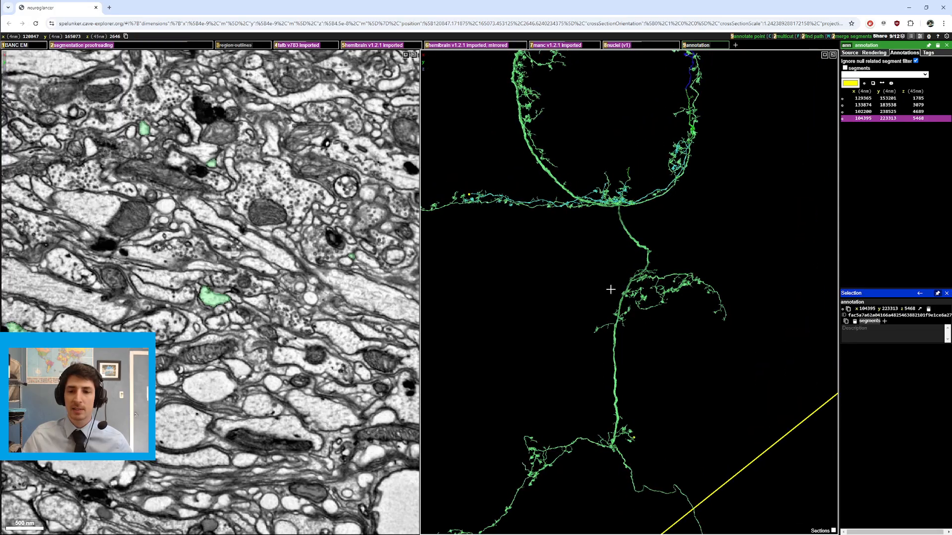
scroll(611, 285, "down", 2, "ctrl")
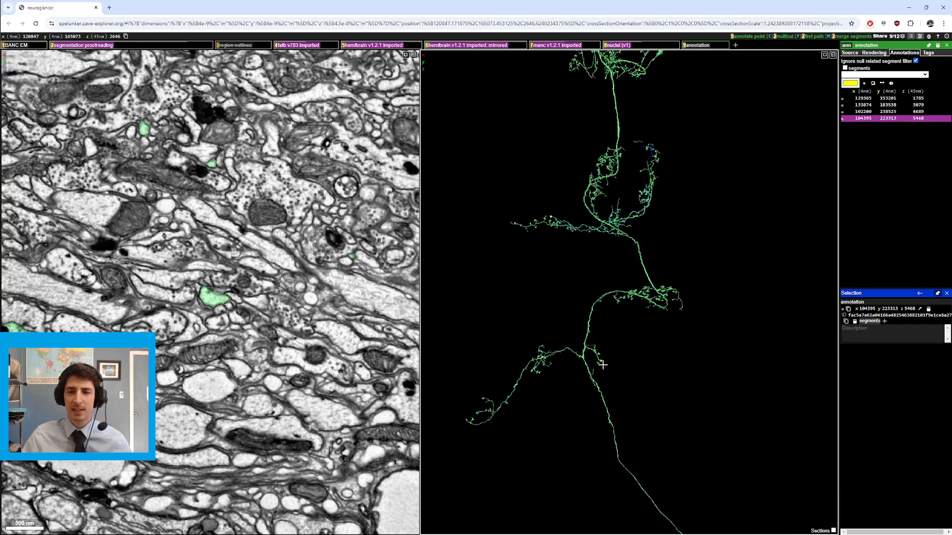
right_click(602, 362)
scroll(600, 362, "down", 2, "ctrl")
left_click_drag(603, 363, 639, 376)
right_click(607, 165)
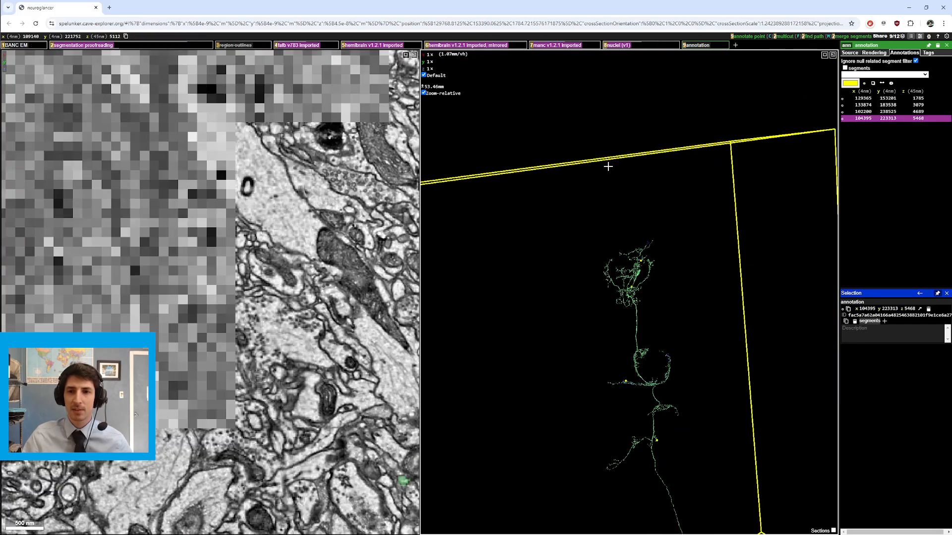
scroll(607, 166, "up", 3, "ctrl")
left_click_drag(610, 322, 642, 337)
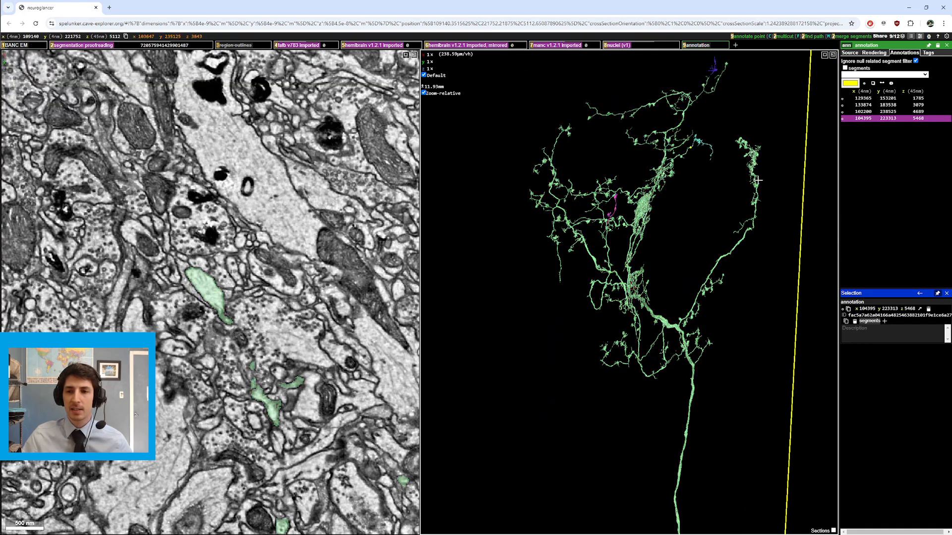
Step: Rotate and recenter on a thick green junction, zoom in closely, then zoom back out
left_click_drag(758, 180, 629, 282)
left_click_drag(555, 252, 614, 268)
right_click(616, 269)
left_click_drag(593, 232, 651, 184)
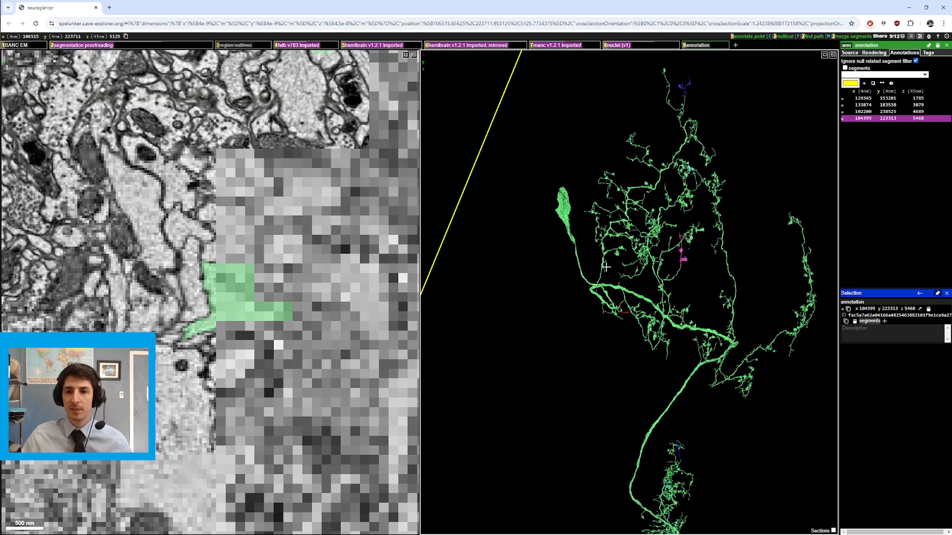
right_click(597, 284)
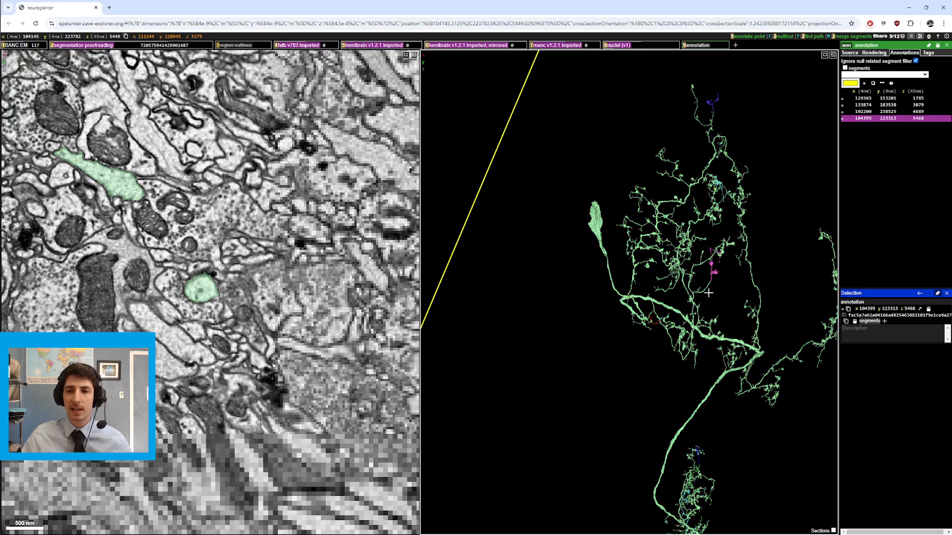
left_click_drag(601, 288, 759, 321)
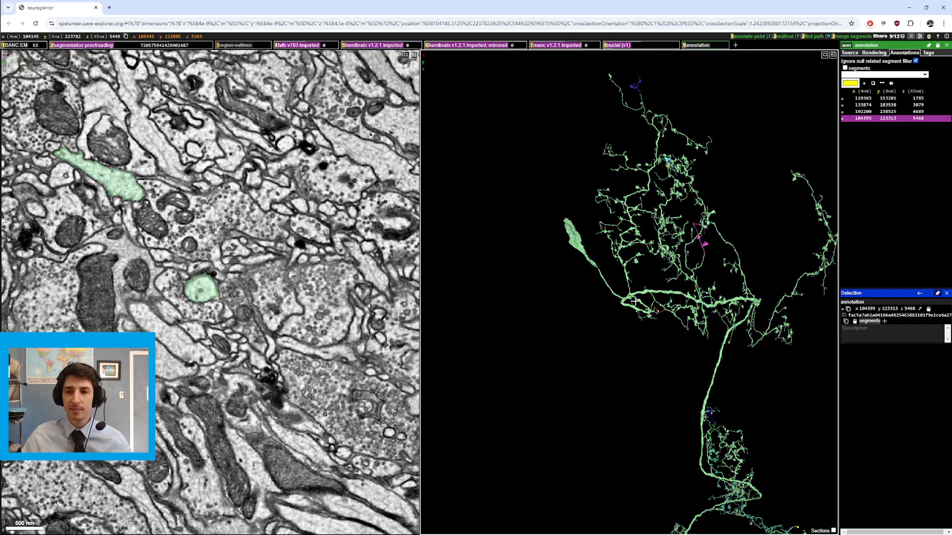
scroll(634, 301, "up", 10)
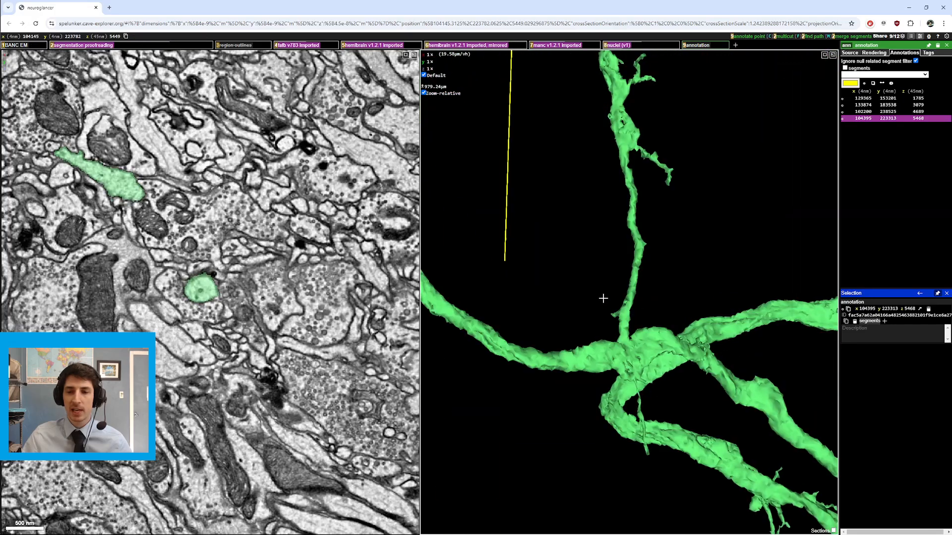
left_click_drag(603, 298, 587, 296)
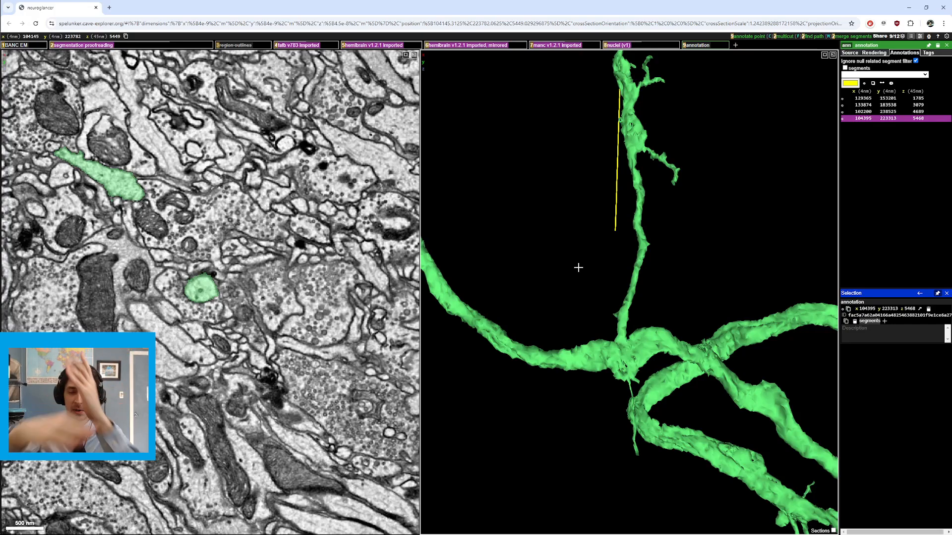
scroll(706, 286, "down", 6, "ctrl")
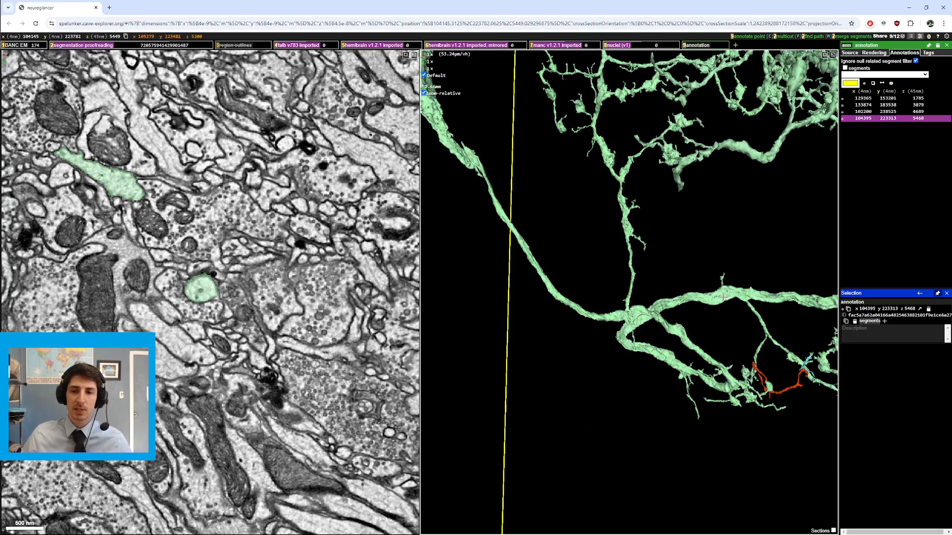
Step: Snap the view, rotate and zoom out to the whole green neuron, then recenter on its lower branches
key("z")
left_click_drag(703, 294, 742, 296)
scroll(709, 298, "down", 5, "ctrl")
right_click(809, 285)
scroll(783, 281, "down", 5, "ctrl")
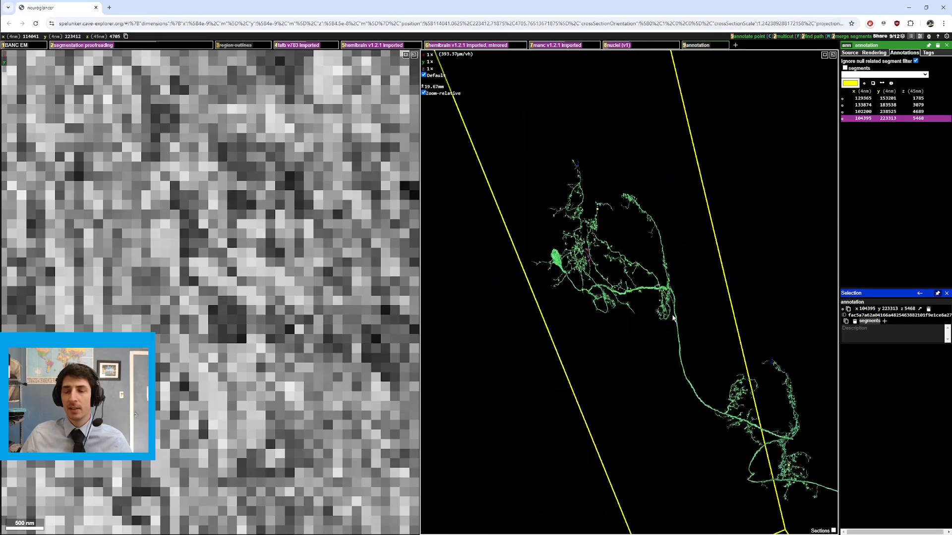
left_click_drag(694, 318, 642, 342)
right_click(787, 473)
left_click_drag(814, 462, 663, 387)
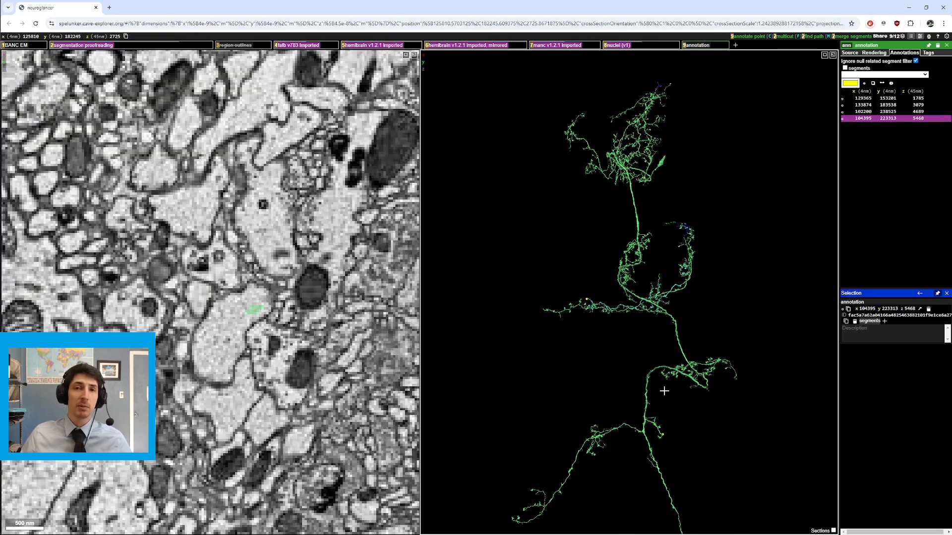
Step: Recenter and zoom in on swollen bouton-like endings of the green neuron's side branches
right_click(661, 433)
scroll(680, 313, "up", 10, "ctrl")
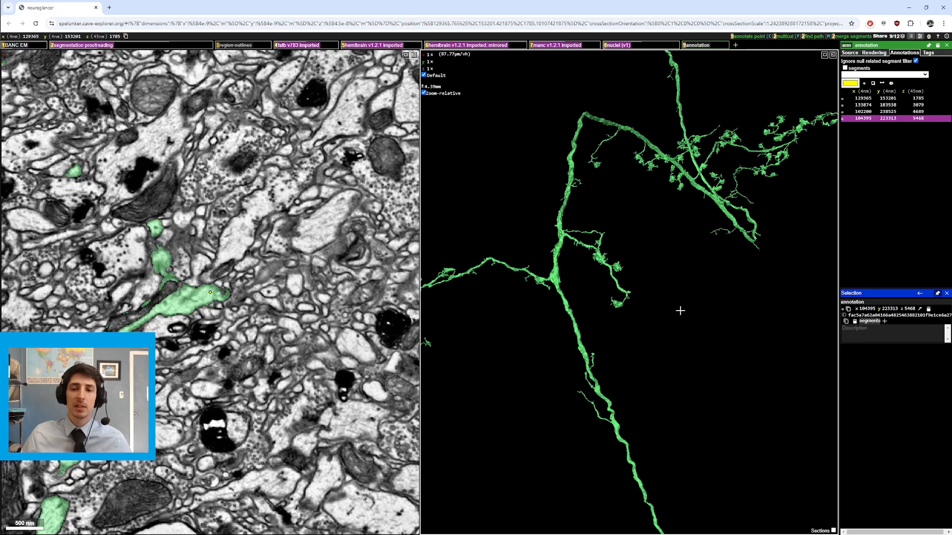
right_click(627, 292)
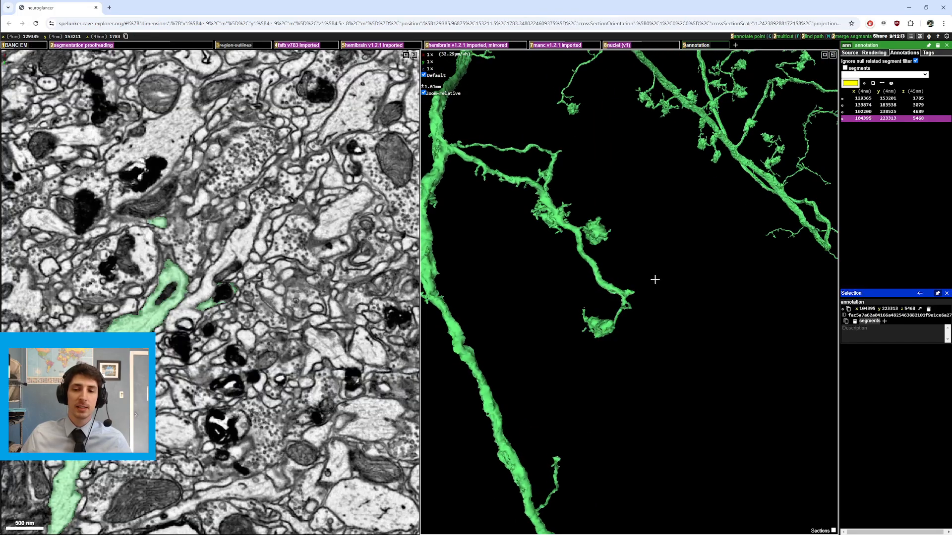
left_click_drag(484, 183, 530, 192)
right_click(569, 191)
scroll(638, 305, "up", 5, "ctrl")
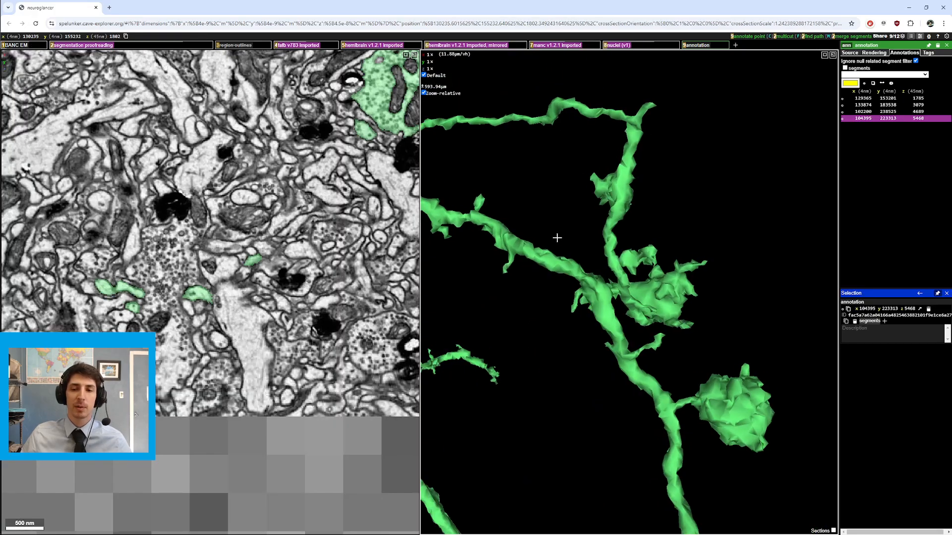
Step: Zoom in and out on the green neuron's bouton endings, rotating between close-up and whole-neuron views
scroll(637, 305, "up", 10, "ctrl")
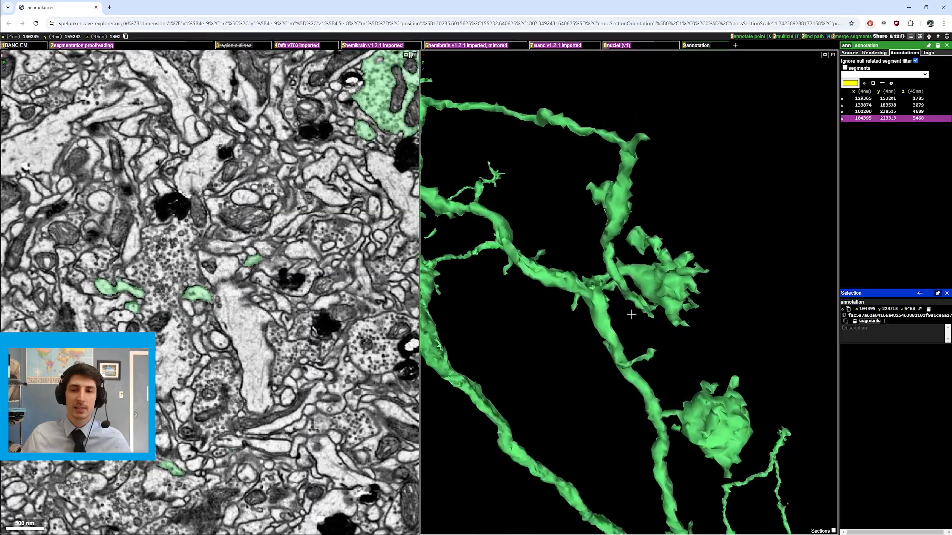
scroll(604, 399, "down", 3, "ctrl")
left_click_drag(603, 398, 623, 326)
scroll(614, 353, "up", 1, "ctrl")
scroll(672, 288, "down", 15, "ctrl")
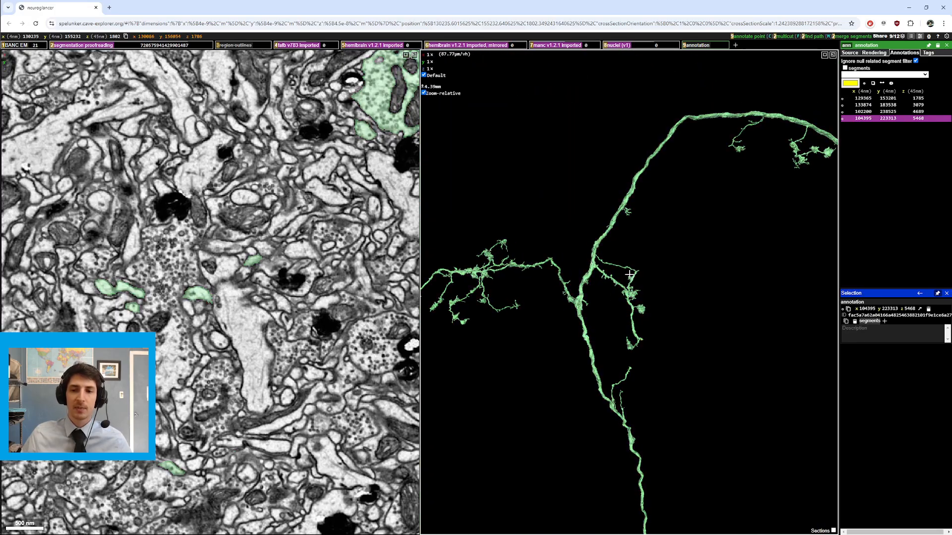
scroll(634, 300, "up", 11, "ctrl")
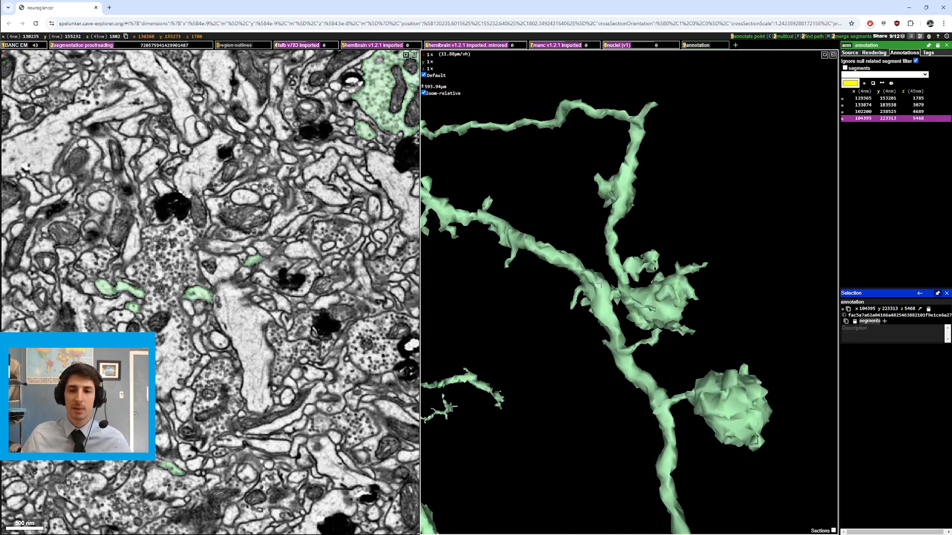
Step: Rotate and recenter on the cluster of swollen endings, zoom in to its mesh surface, then back out
left_click_drag(614, 274, 693, 455)
right_click(617, 295)
scroll(622, 294, "up", 7, "ctrl")
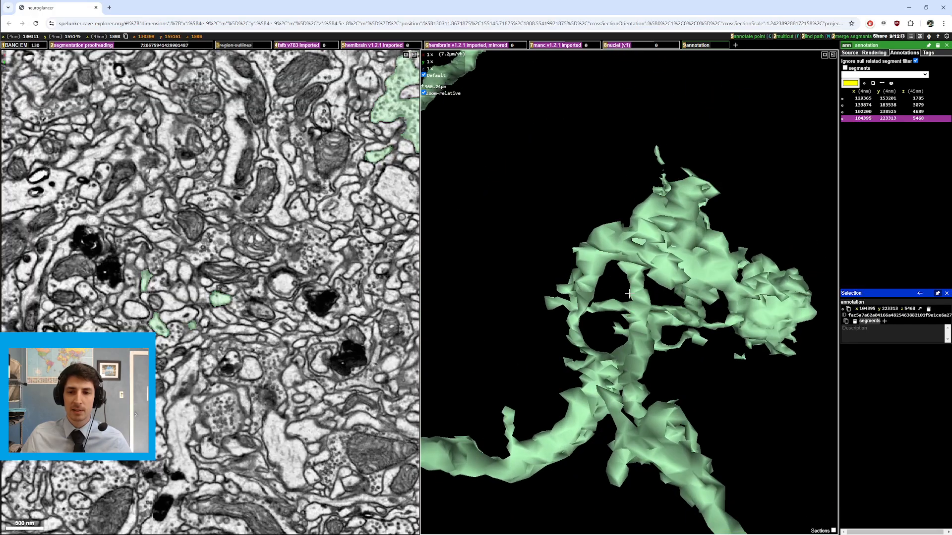
right_click(585, 300)
scroll(590, 302, "up", 10, "ctrl")
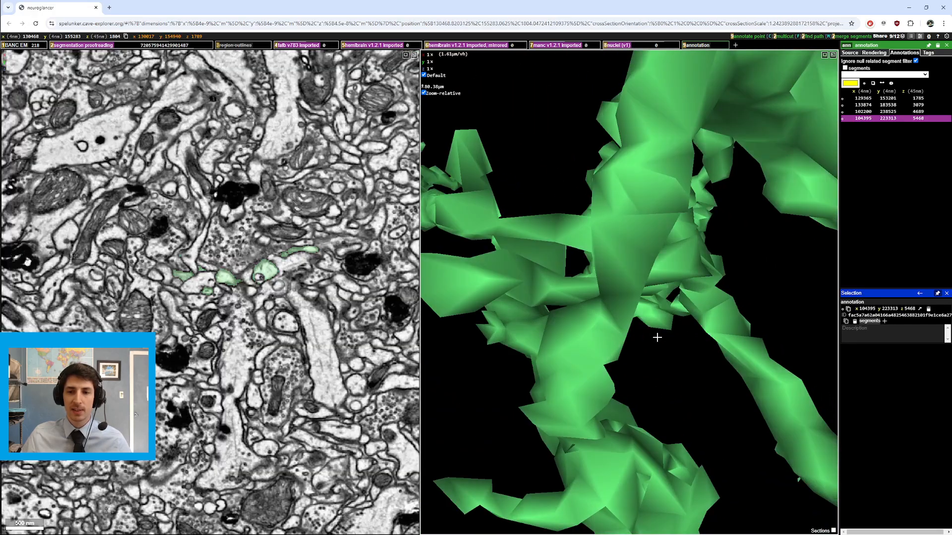
left_click_drag(592, 302, 600, 241)
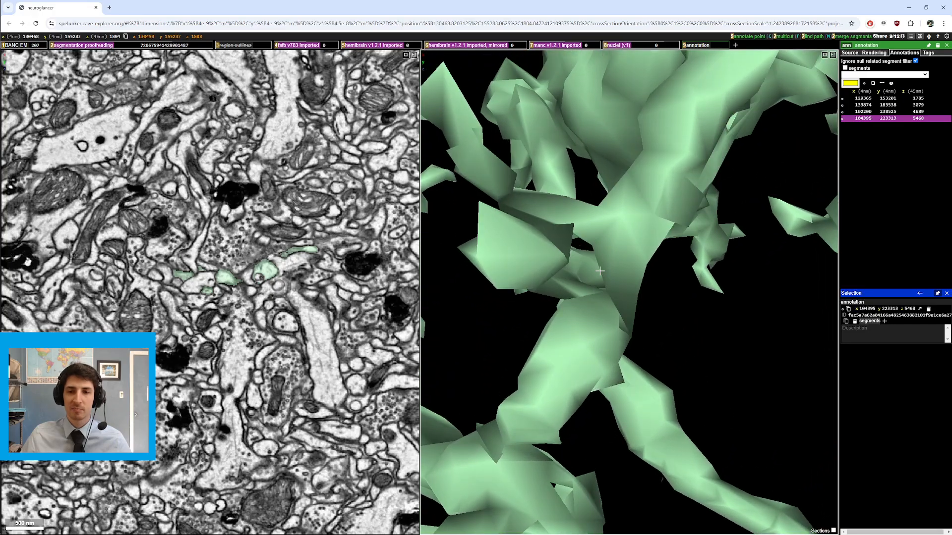
scroll(600, 271, "down", 12, "ctrl")
right_click(655, 297)
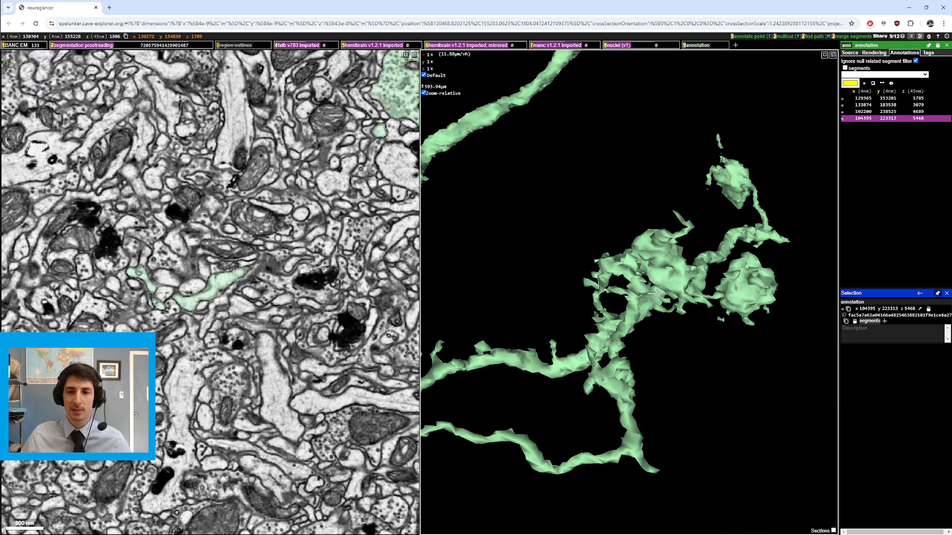
Step: Recenter on the tangled branch cluster of the green neuron and zoom in on it
scroll(253, 332, "down", 7)
scroll(253, 332, "up", 8)
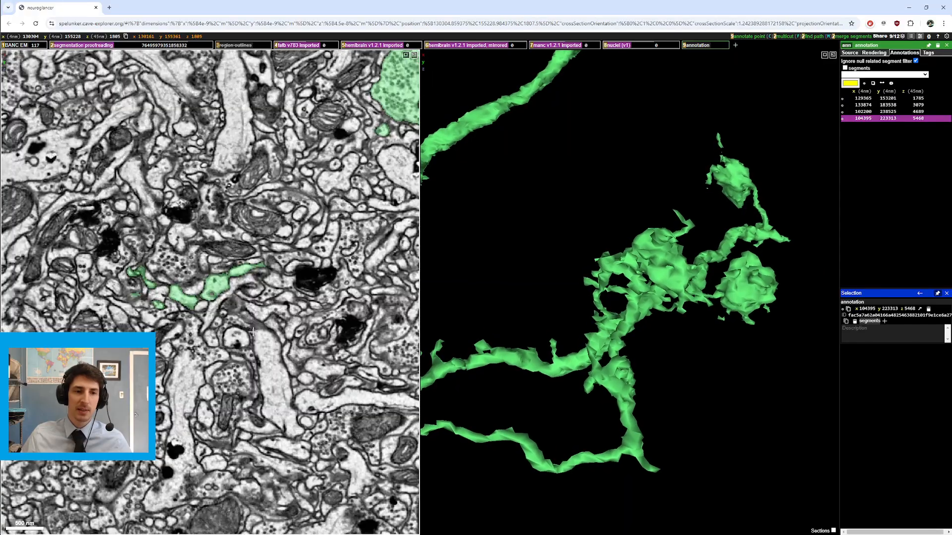
scroll(252, 332, "up", 3)
scroll(592, 287, "up", 5, "ctrl")
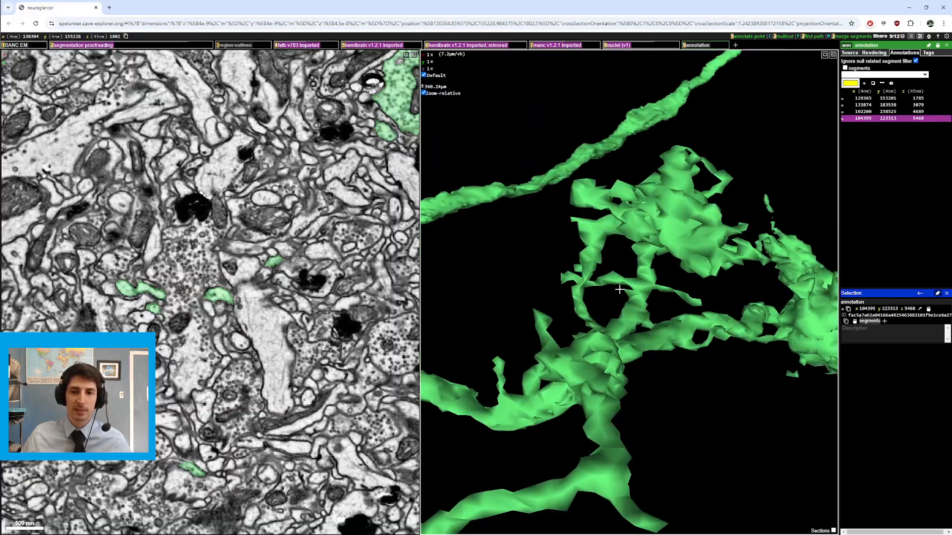
right_click(589, 286)
scroll(242, 331, "up", 6)
scroll(242, 331, "down", 12)
scroll(242, 332, "up", 3)
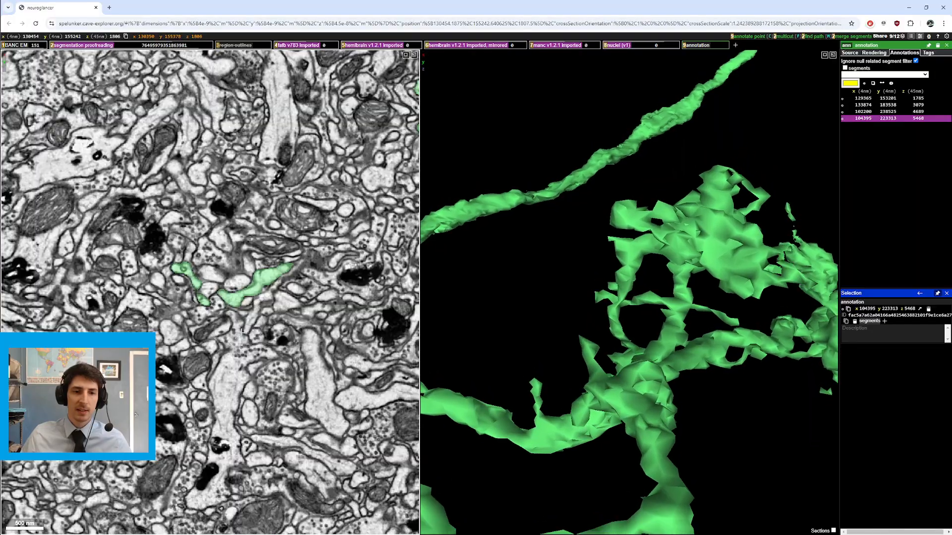
Step: Step the zoom in and out on the tangled branch cluster, comparing its mesh with the EM slice
scroll(242, 331, "up", 6)
scroll(247, 307, "down", 7)
scroll(252, 280, "up", 2)
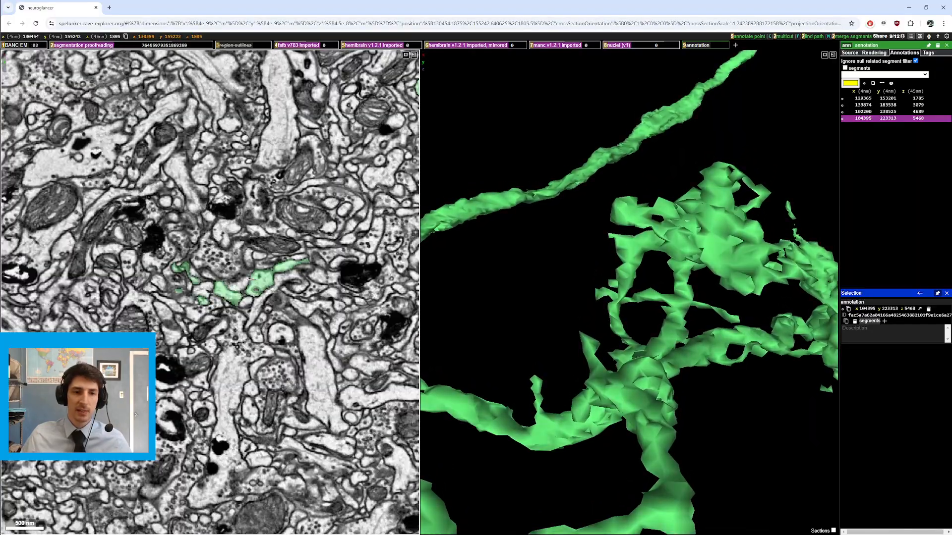
scroll(252, 279, "up", 3)
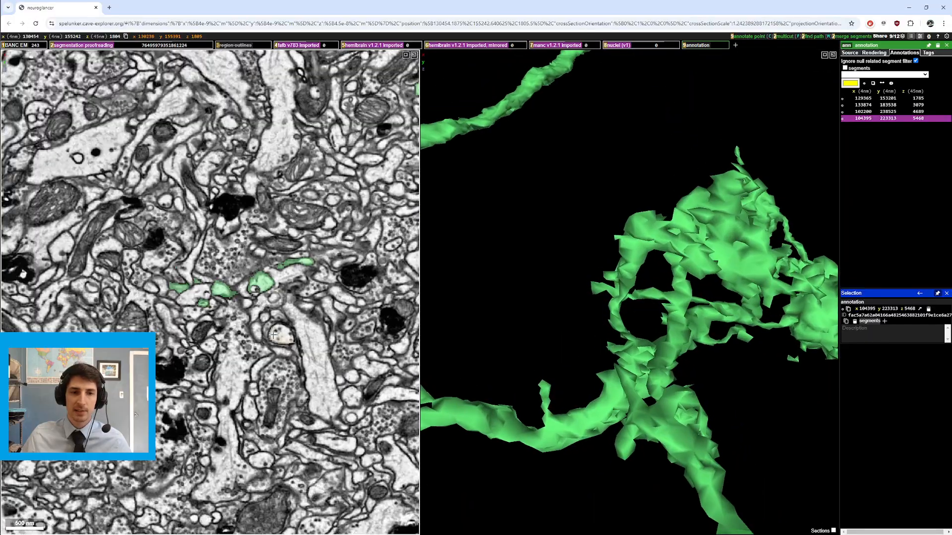
scroll(273, 335, "up", 6)
scroll(274, 335, "down", 7)
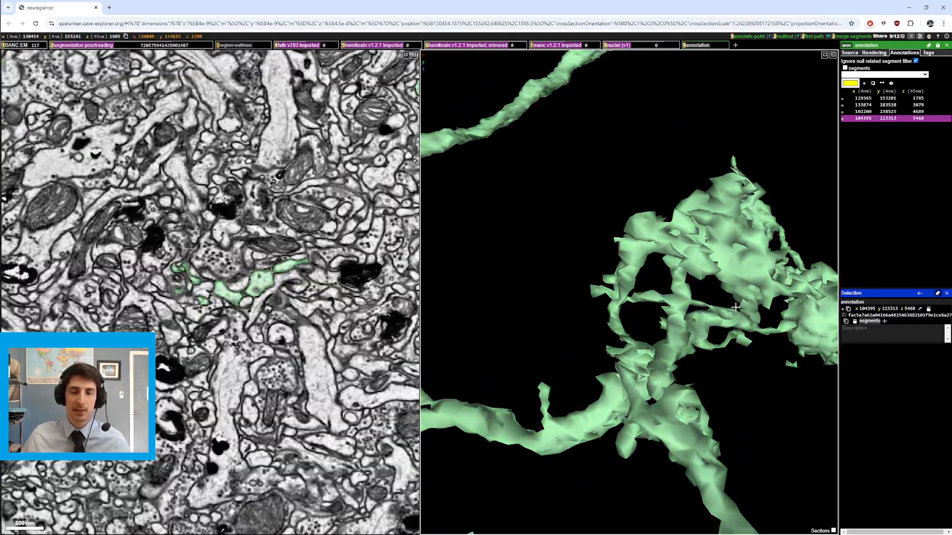
scroll(736, 307, "down", 10, "ctrl")
Step: Rotate the view, recenter on a side branch, and zoom out to the whole green neuron
left_click_drag(710, 337, 616, 292)
right_click(627, 322)
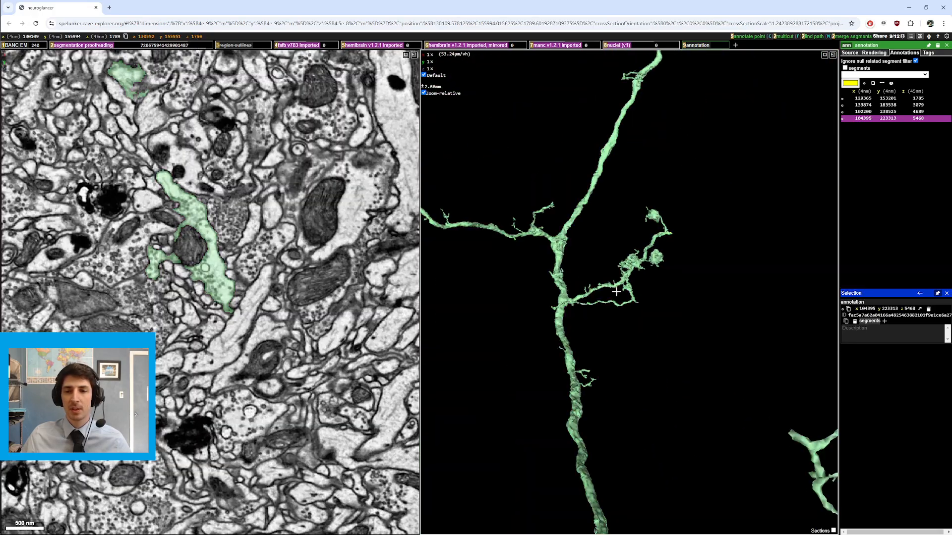
scroll(615, 313, "down", 9)
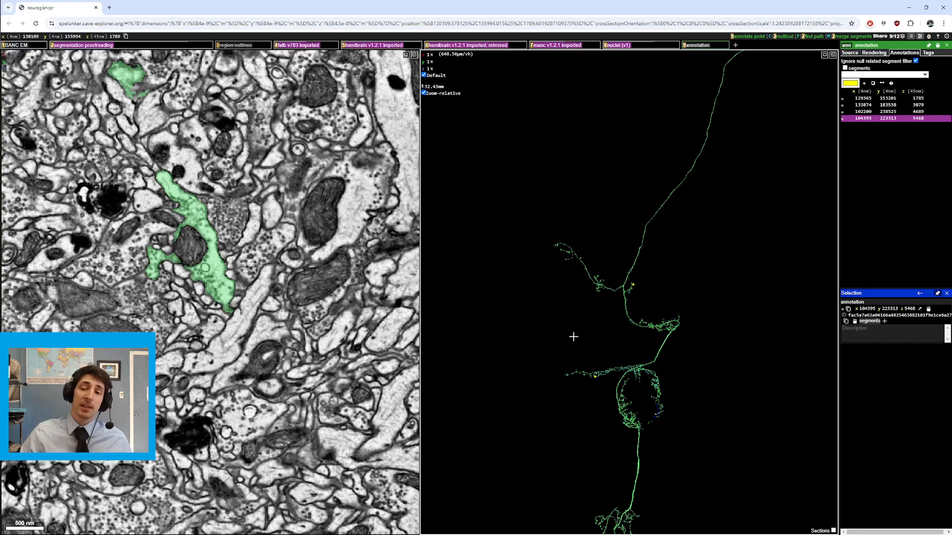